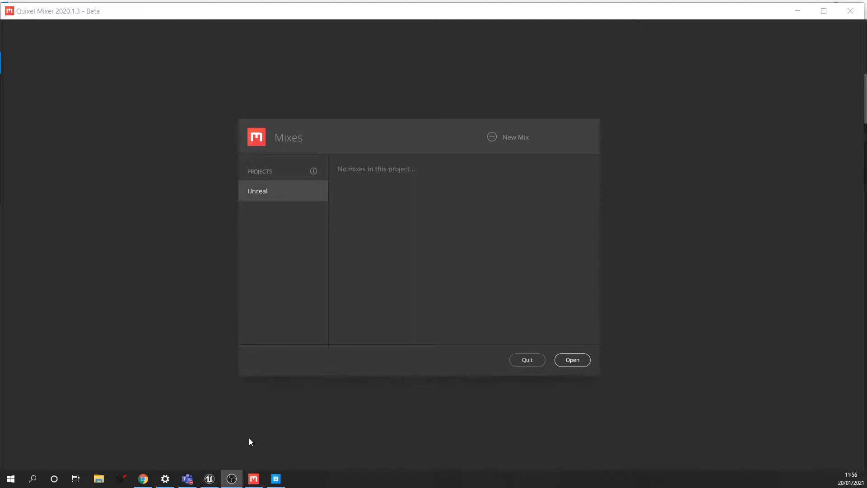
- Switch from Quixel Mixer to the Quixel Bridge window using the Windows taskbar
{"action": "left_click", "coordinate": [276, 478]}
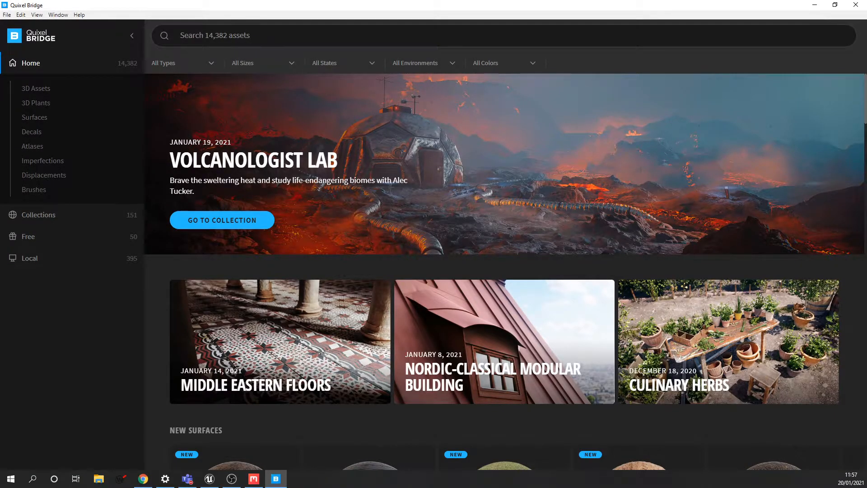
- Navigate Bridge's sidebar to the locally saved Mixer mixes under Free and Local
{"action": "left_click", "coordinate": [199, 36]}
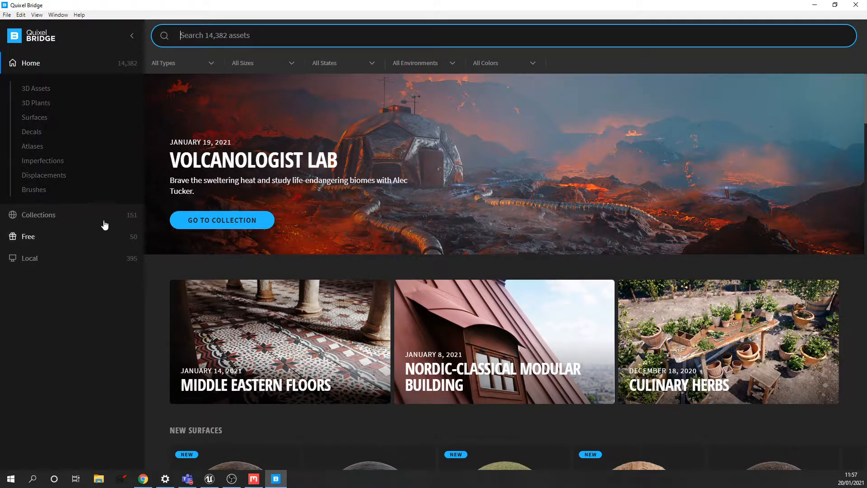
{"action": "left_click", "coordinate": [54, 238]}
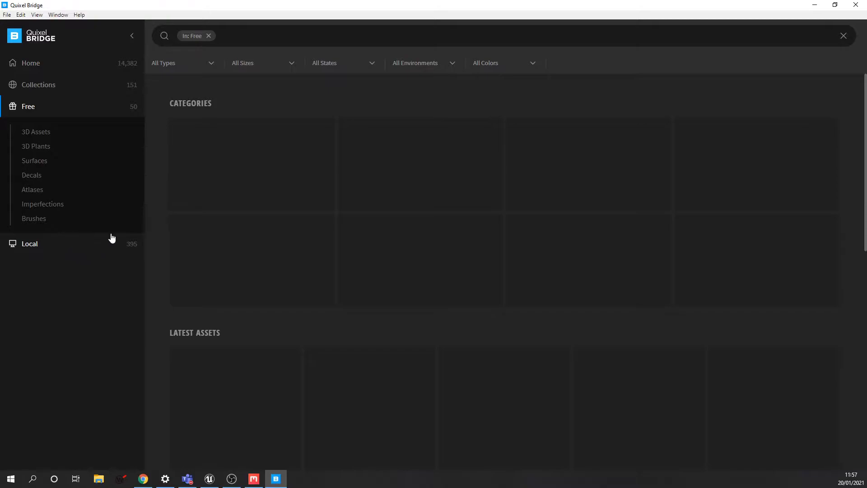
{"action": "left_click", "coordinate": [34, 243]}
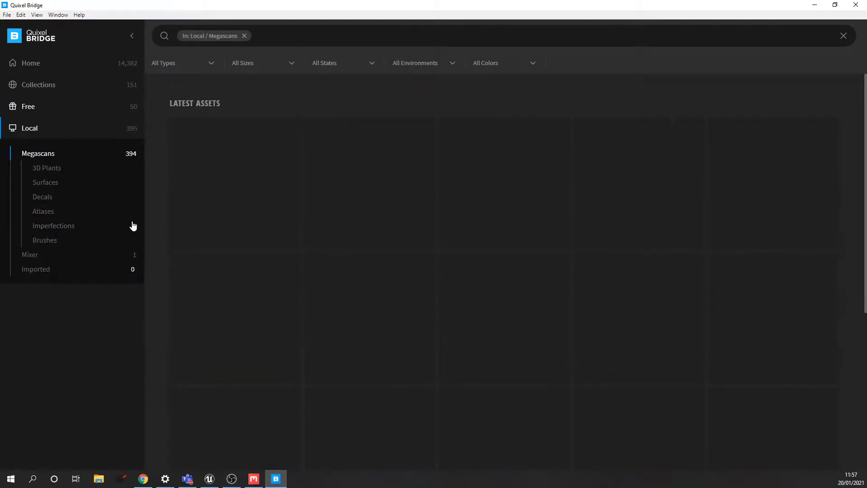
{"action": "left_click", "coordinate": [33, 256]}
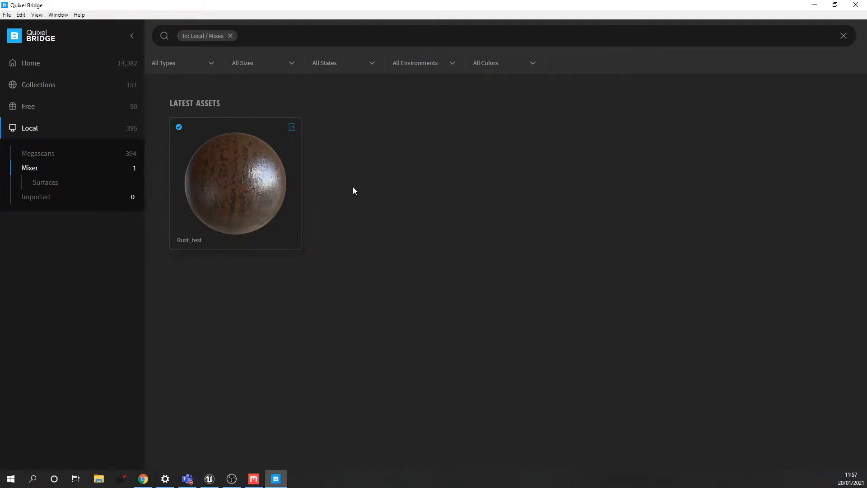
- Open the Rust_test mix and review its 2K JPEG Unreal Engine 4.25 export settings
{"action": "left_click", "coordinate": [255, 179]}
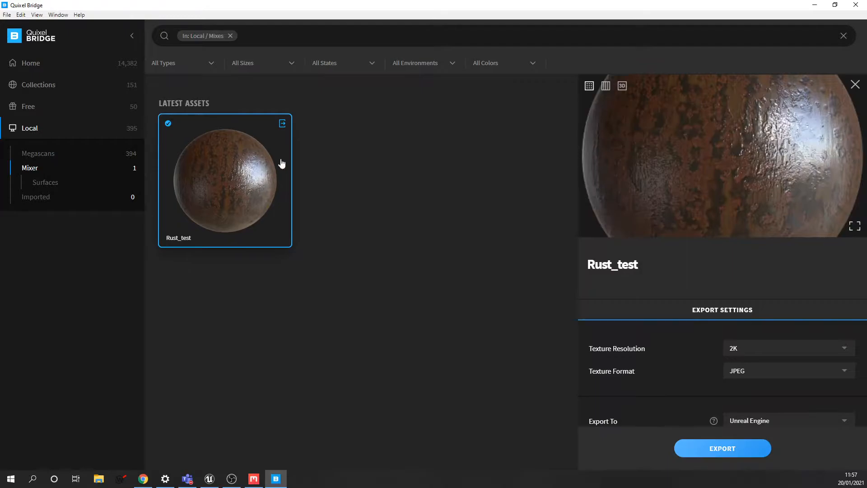
{"action": "scroll", "coordinate": [760, 259], "scroll_direction": "down", "scroll_amount": 2}
{"action": "scroll", "coordinate": [765, 257], "scroll_direction": "down", "scroll_amount": 1}
{"action": "scroll", "coordinate": [786, 246], "scroll_direction": "up", "scroll_amount": 3}
{"action": "scroll", "coordinate": [795, 243], "scroll_direction": "down", "scroll_amount": 2}
{"action": "scroll", "coordinate": [799, 248], "scroll_direction": "up", "scroll_amount": 1}
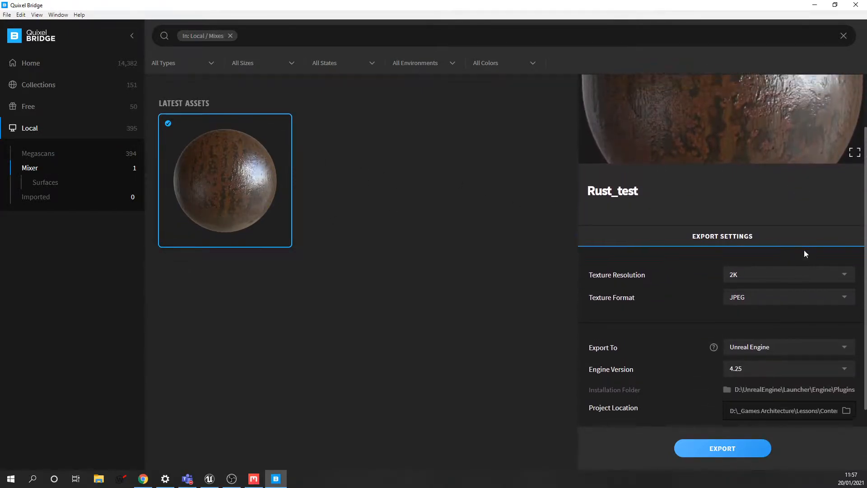
{"action": "scroll", "coordinate": [806, 249], "scroll_direction": "down", "scroll_amount": 3}
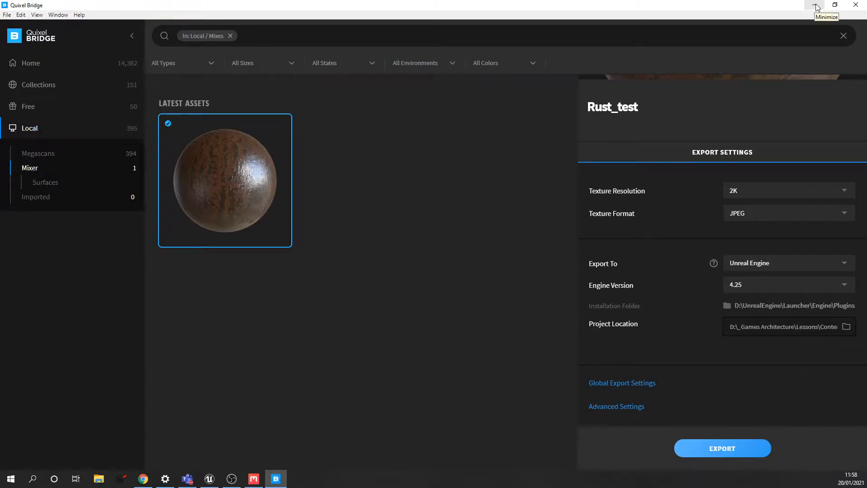
- Close Bridge and create a new mix named 'Wall' at 2048 px resolution
{"action": "left_click", "coordinate": [855, 6]}
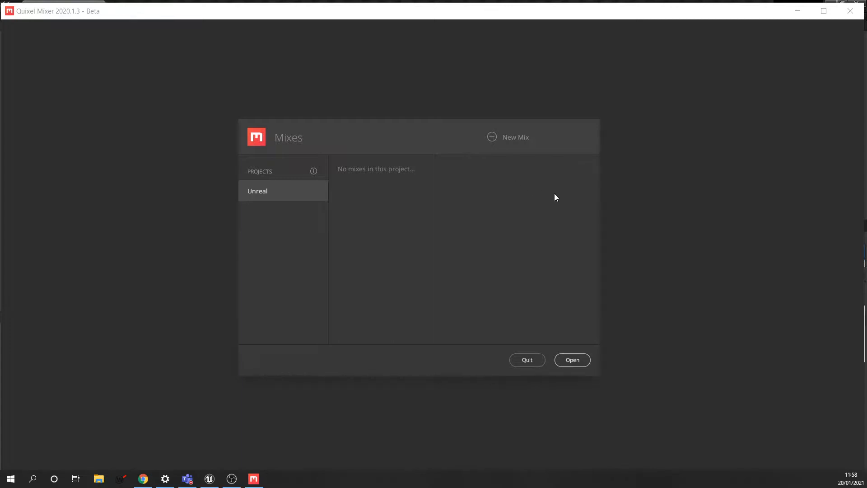
{"action": "left_click", "coordinate": [493, 136]}
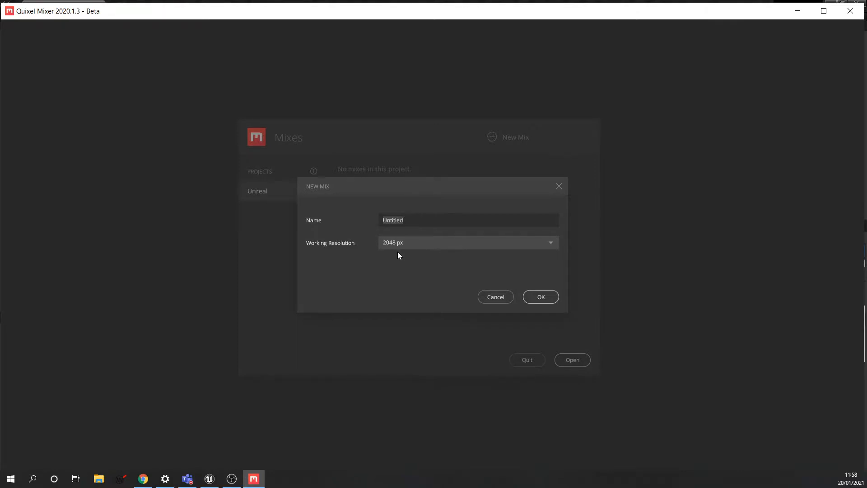
{"action": "type", "text": "Wall"}
{"action": "key", "text": "BackSpace"}
{"action": "key", "text": "BackSpace"}
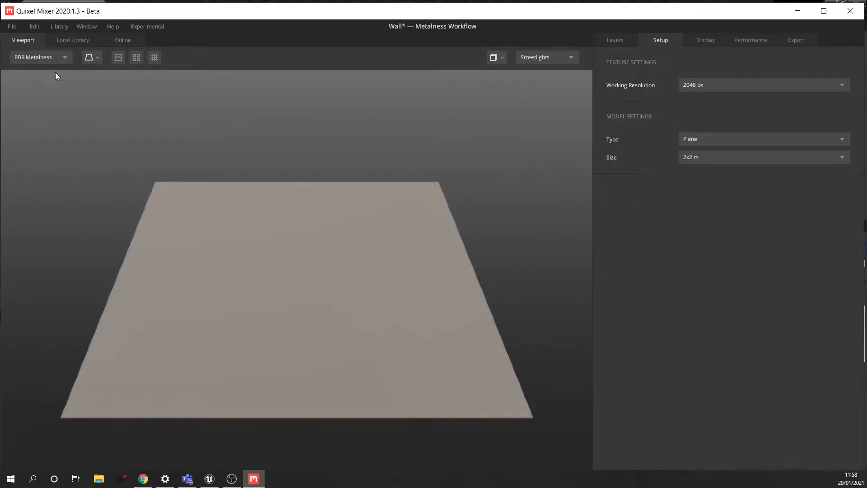
- Browse the downloaded materials in the Local Library, then switch to the Online catalogue
{"action": "left_click", "coordinate": [71, 40]}
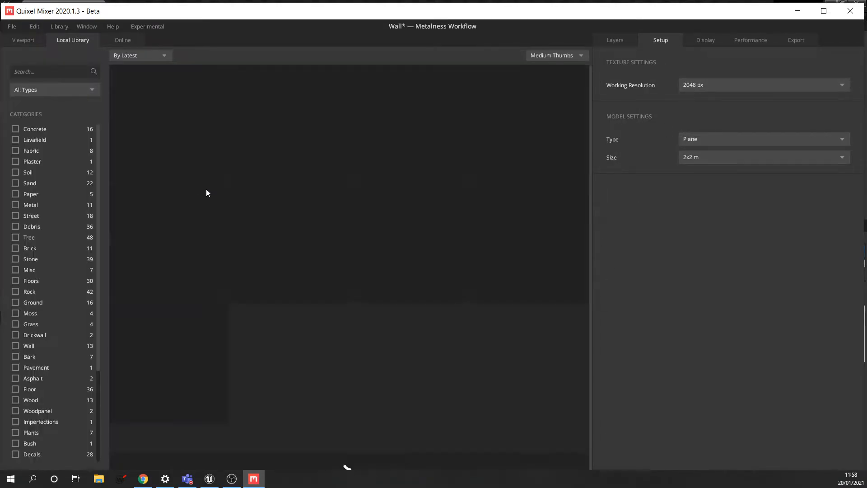
{"action": "scroll", "coordinate": [310, 224], "scroll_direction": "down", "scroll_amount": 4}
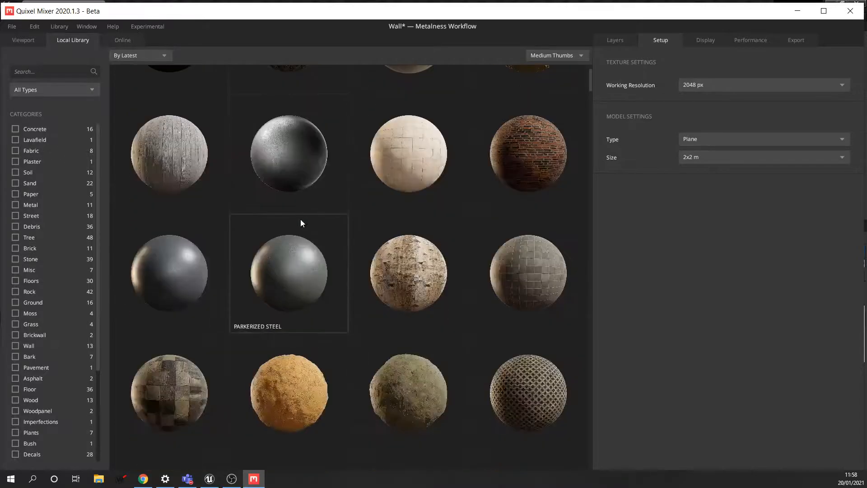
{"action": "scroll", "coordinate": [348, 221], "scroll_direction": "up", "scroll_amount": 2}
{"action": "scroll", "coordinate": [541, 164], "scroll_direction": "up", "scroll_amount": 2}
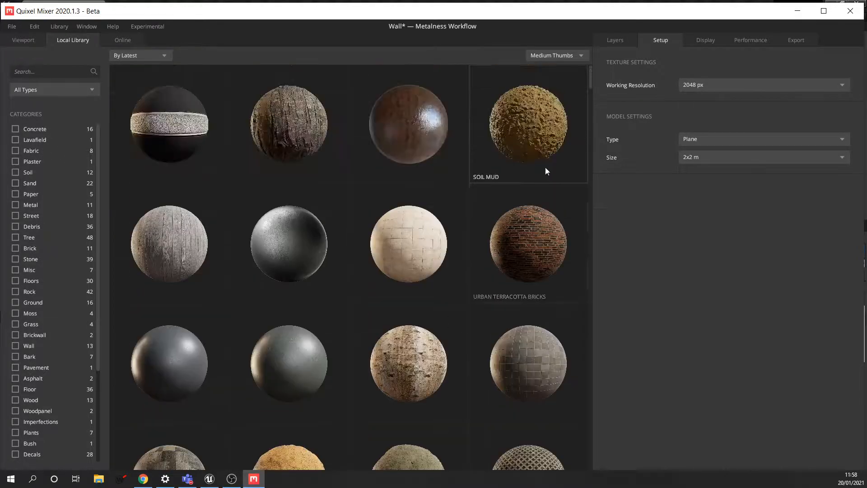
{"action": "left_click", "coordinate": [121, 39]}
- Search the online catalogue for 'brick' and look through the results
{"action": "left_click", "coordinate": [42, 72]}
{"action": "type", "text": "brick"}
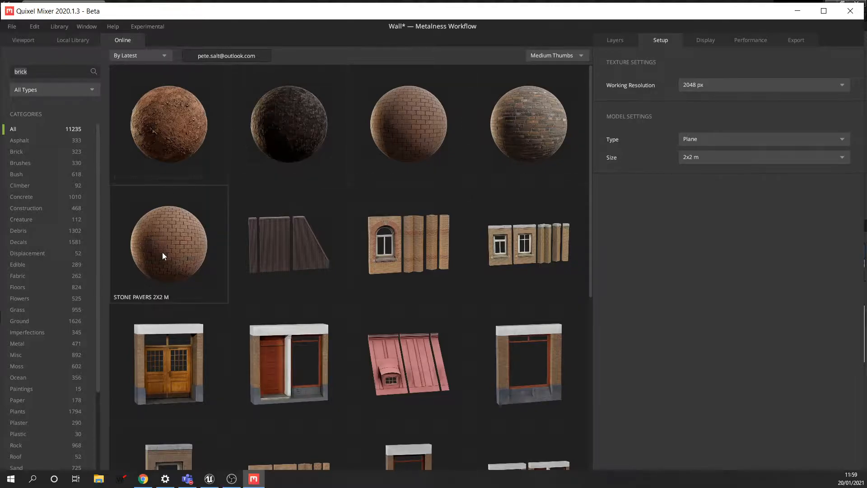
{"action": "scroll", "coordinate": [460, 140], "scroll_direction": "down", "scroll_amount": 1}
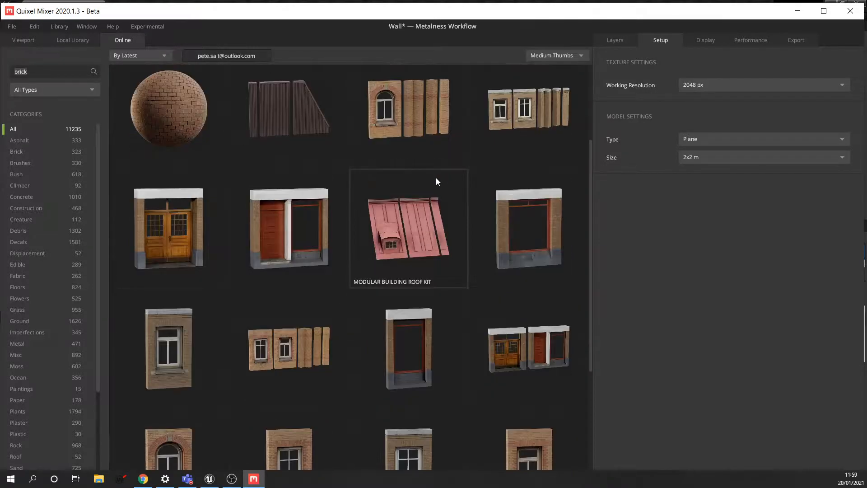
{"action": "scroll", "coordinate": [438, 176], "scroll_direction": "down", "scroll_amount": 4}
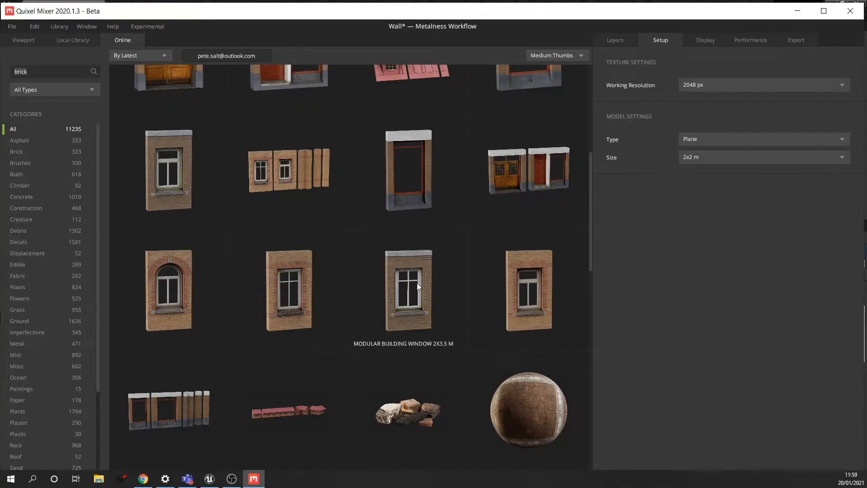
{"action": "scroll", "coordinate": [312, 283], "scroll_direction": "down", "scroll_amount": 2}
{"action": "scroll", "coordinate": [172, 216], "scroll_direction": "down", "scroll_amount": 4}
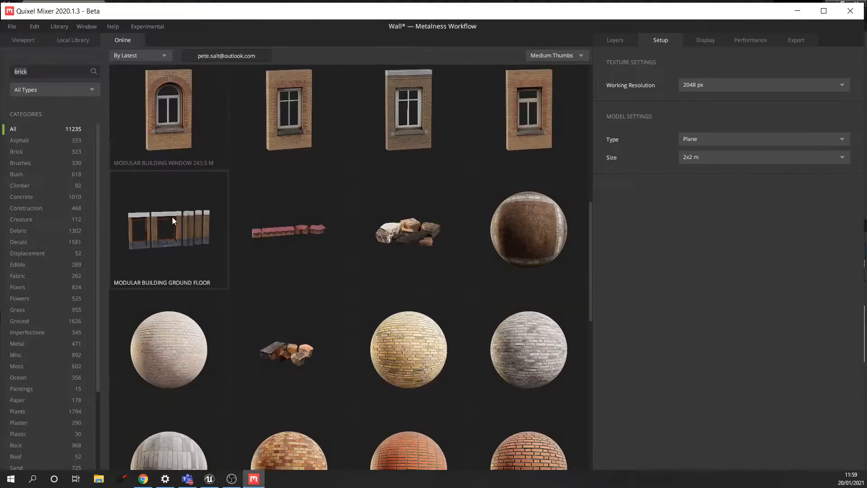
{"action": "scroll", "coordinate": [464, 246], "scroll_direction": "down", "scroll_amount": 4}
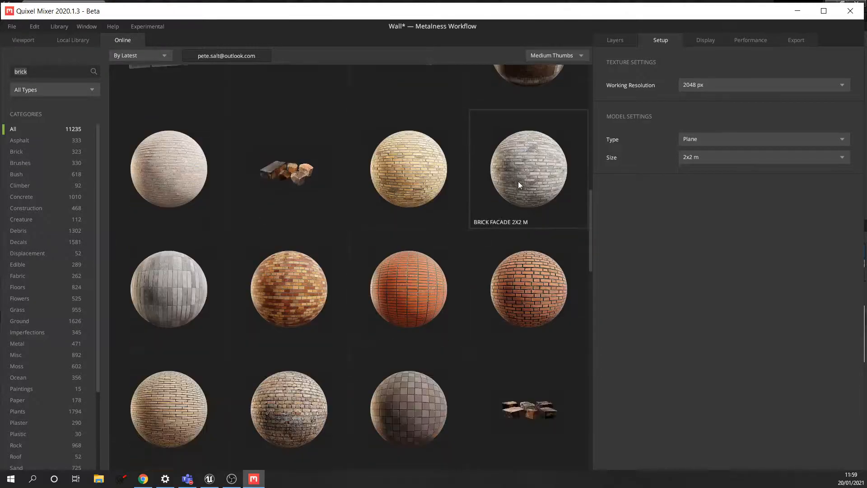
{"action": "scroll", "coordinate": [479, 198], "scroll_direction": "up", "scroll_amount": 3}
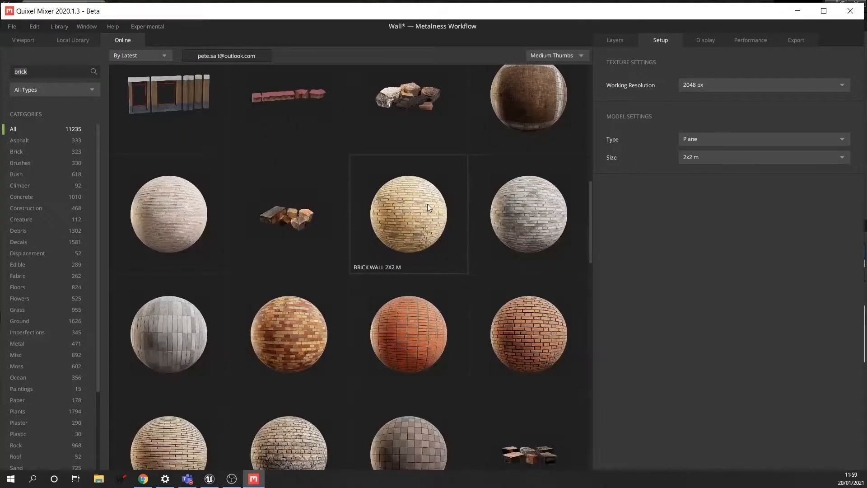
{"action": "scroll", "coordinate": [431, 205], "scroll_direction": "down", "scroll_amount": 4}
{"action": "scroll", "coordinate": [447, 204], "scroll_direction": "down", "scroll_amount": 3}
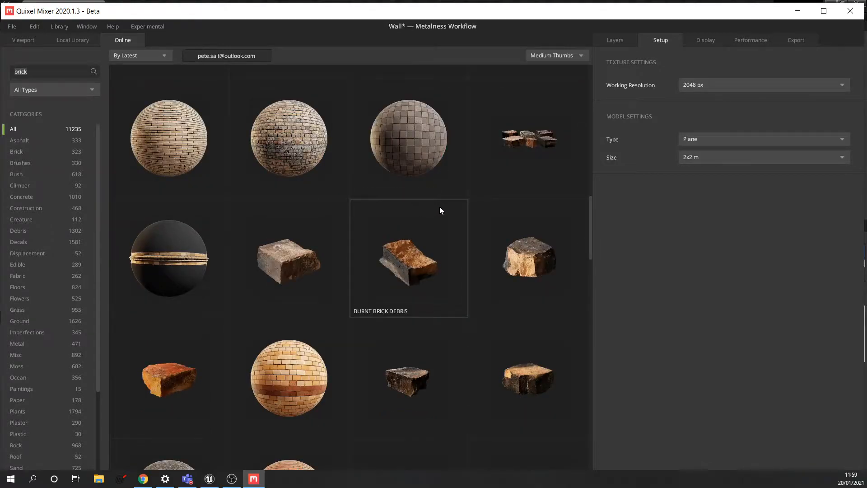
{"action": "scroll", "coordinate": [443, 205], "scroll_direction": "down", "scroll_amount": 5}
{"action": "scroll", "coordinate": [486, 202], "scroll_direction": "up", "scroll_amount": 3}
{"action": "scroll", "coordinate": [486, 201], "scroll_direction": "down", "scroll_amount": 11}
{"action": "scroll", "coordinate": [456, 191], "scroll_direction": "down", "scroll_amount": 4}
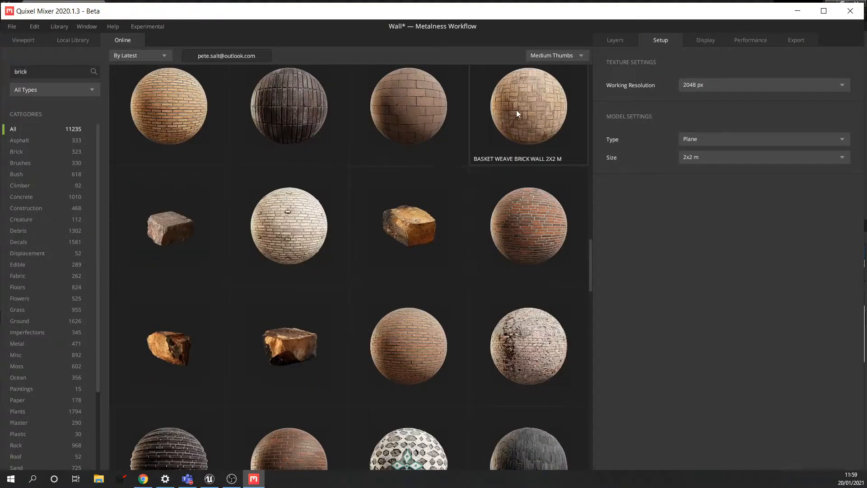
- Preview Basket Weave Brick Wall 2X2 M and start its download
{"action": "left_click", "coordinate": [500, 136]}
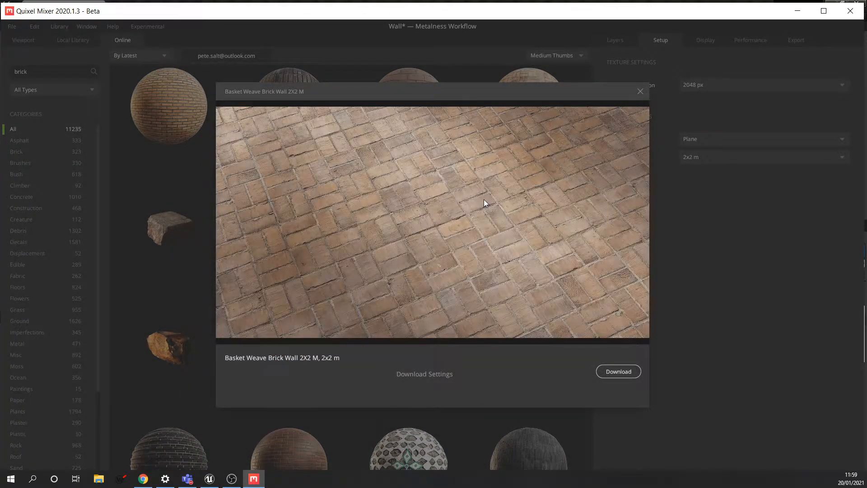
{"action": "left_click", "coordinate": [616, 371]}
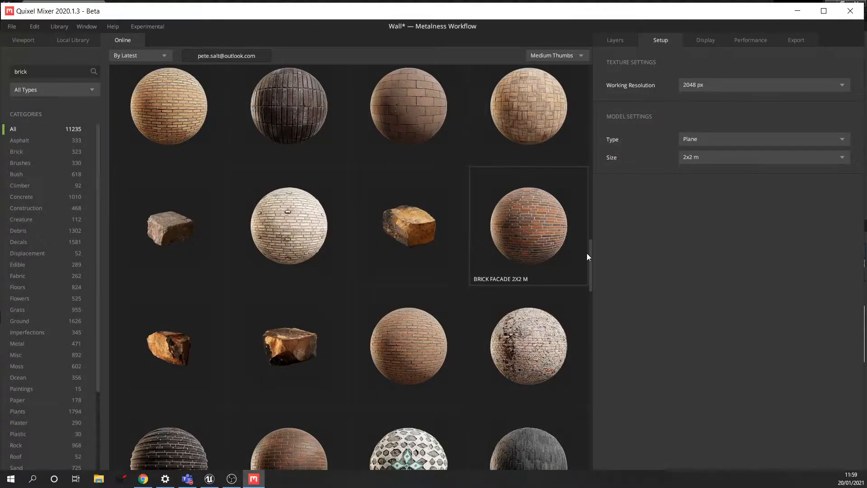
{"action": "scroll", "coordinate": [546, 254], "scroll_direction": "up", "scroll_amount": 2}
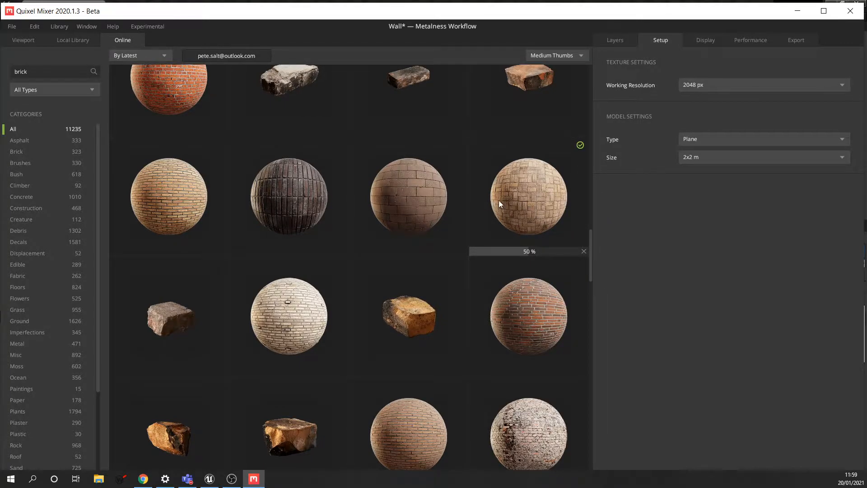
- Apply the downloaded brick material from the Local Library to the Wall mix's 2x2 m plane
{"action": "left_click", "coordinate": [78, 40]}
{"action": "scroll", "coordinate": [425, 167], "scroll_direction": "down", "scroll_amount": 1}
{"action": "scroll", "coordinate": [426, 166], "scroll_direction": "up", "scroll_amount": 1}
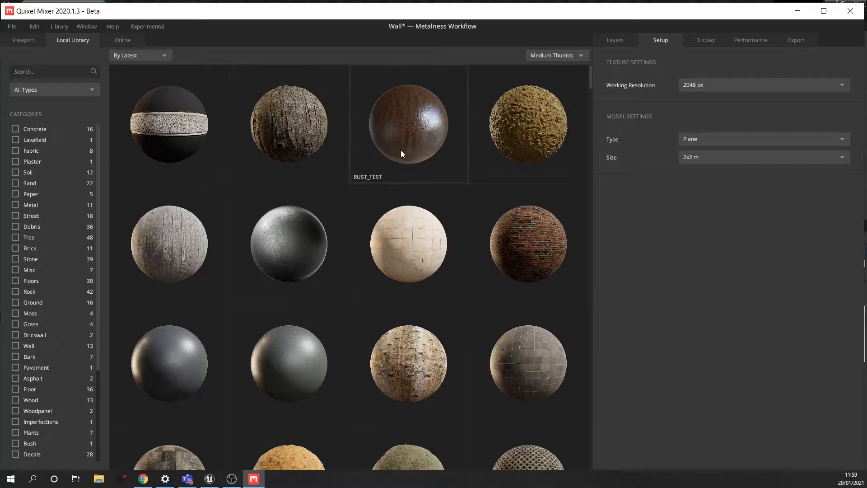
{"action": "scroll", "coordinate": [427, 163], "scroll_direction": "down", "scroll_amount": 1}
{"action": "scroll", "coordinate": [474, 158], "scroll_direction": "up", "scroll_amount": 1}
{"action": "scroll", "coordinate": [472, 174], "scroll_direction": "down", "scroll_amount": 2}
{"action": "scroll", "coordinate": [472, 174], "scroll_direction": "up", "scroll_amount": 2}
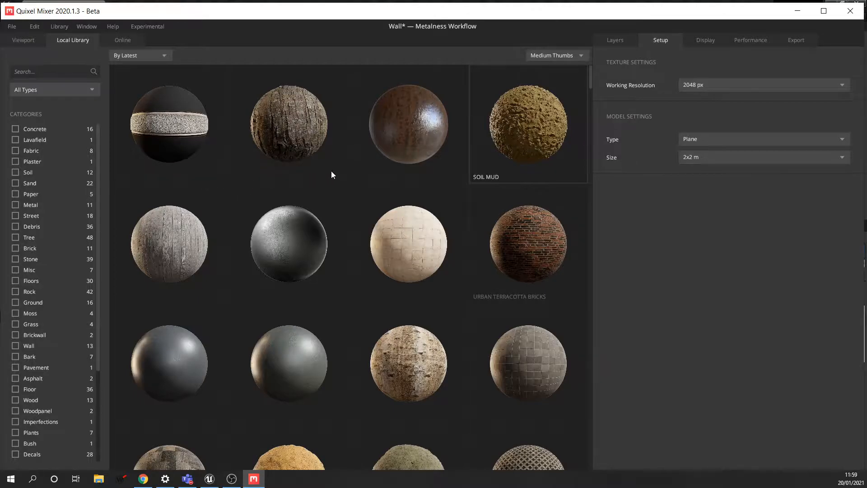
{"action": "left_click", "coordinate": [127, 40]}
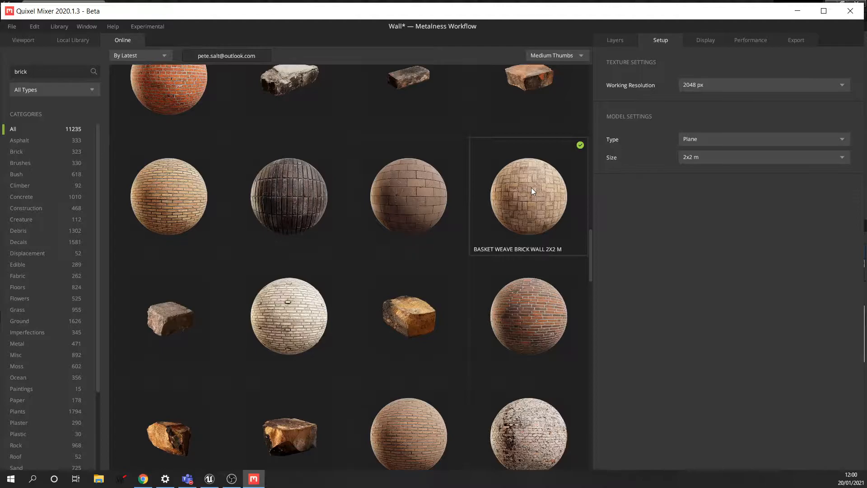
{"action": "left_click", "coordinate": [72, 40]}
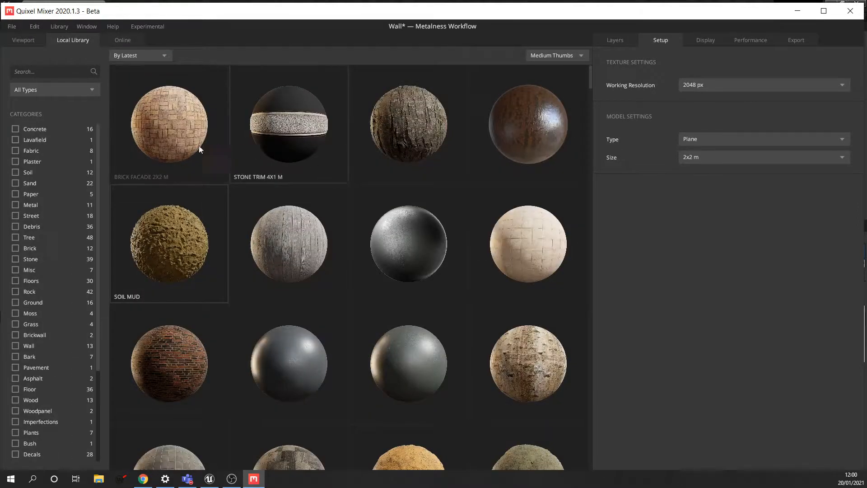
{"action": "double_click", "coordinate": [169, 124]}
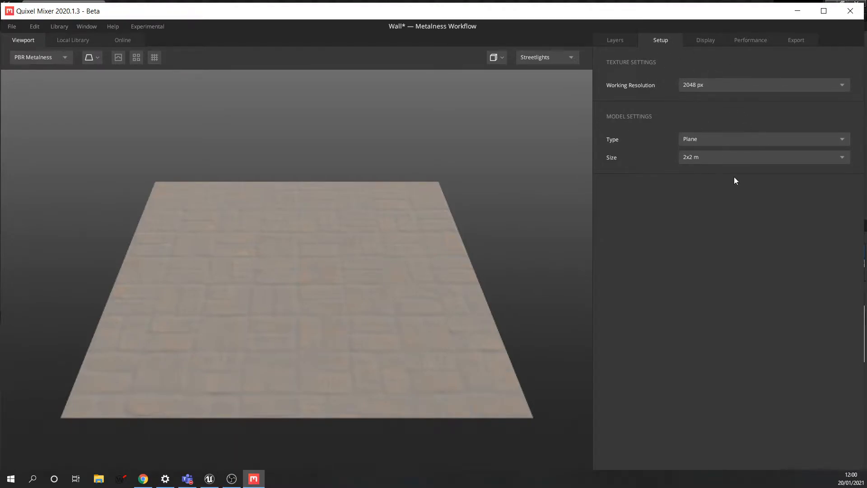
- Leave the working resolution at 2048 px and return to the Layers stack
{"action": "left_click", "coordinate": [720, 84]}
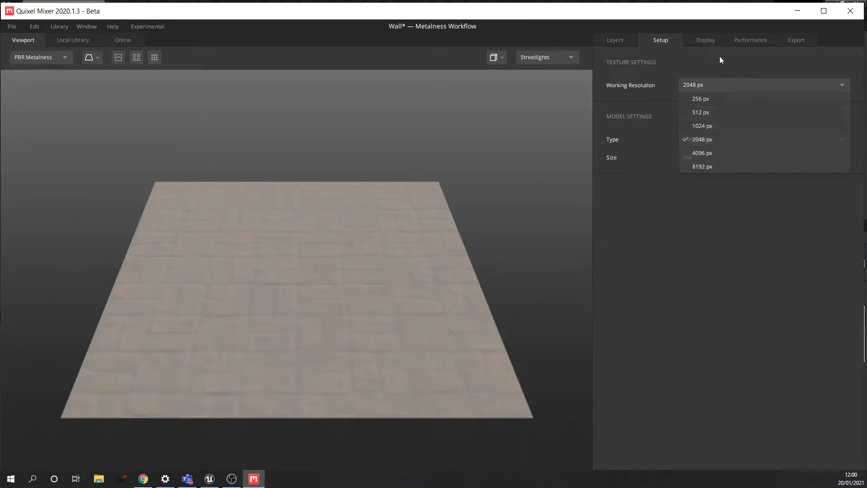
{"action": "left_click", "coordinate": [627, 37]}
{"action": "left_click", "coordinate": [614, 40]}
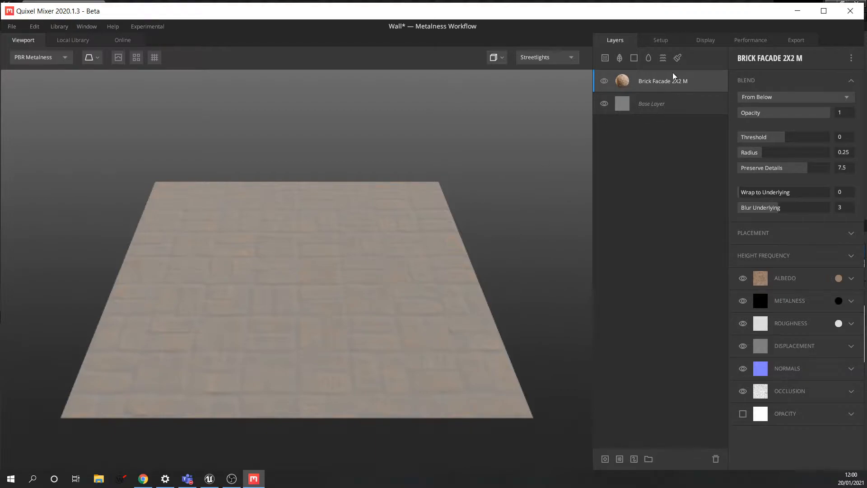
{"action": "left_click", "coordinate": [659, 106]}
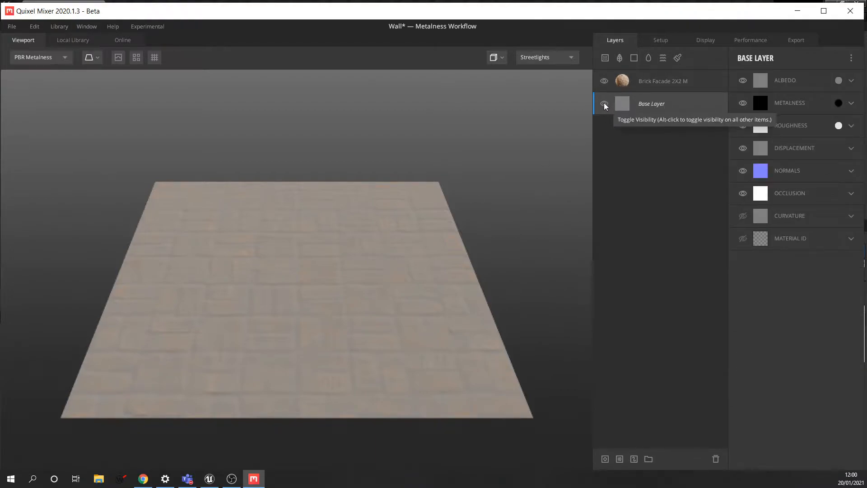
{"action": "left_click", "coordinate": [605, 105]}
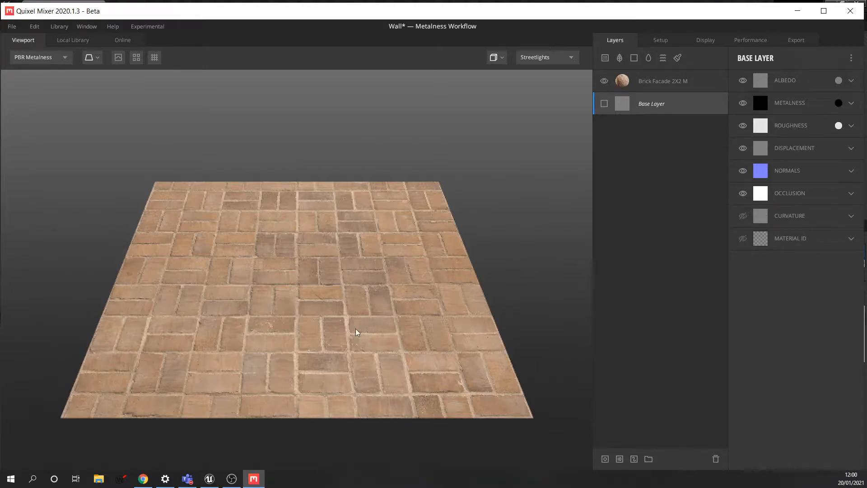
{"action": "left_click", "coordinate": [604, 103]}
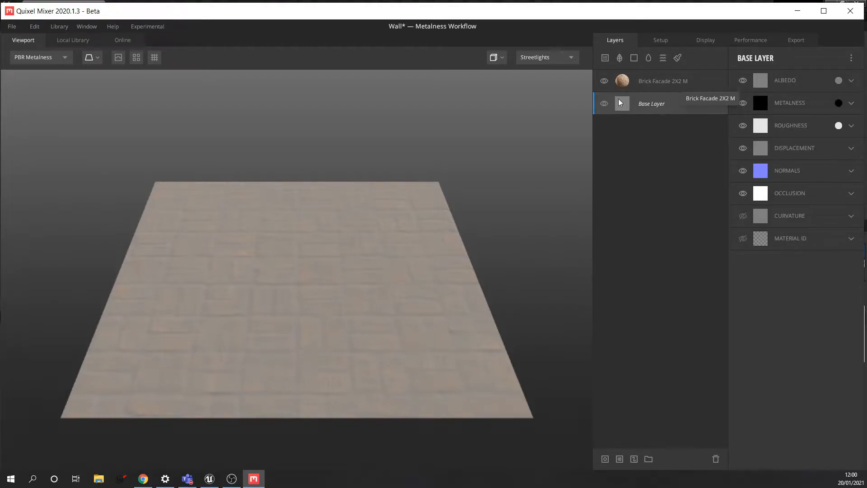
{"action": "left_click", "coordinate": [669, 83]}
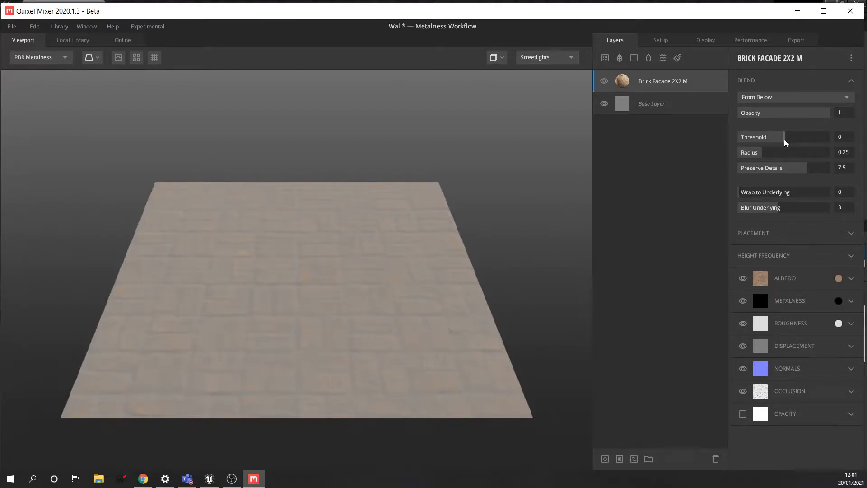
- Set the Brick Facade 2X2 M blend to Threshold 0.398 and Radius 0.583
{"action": "left_click_drag", "start_coordinate": [785, 141], "coordinate": [796, 141]}
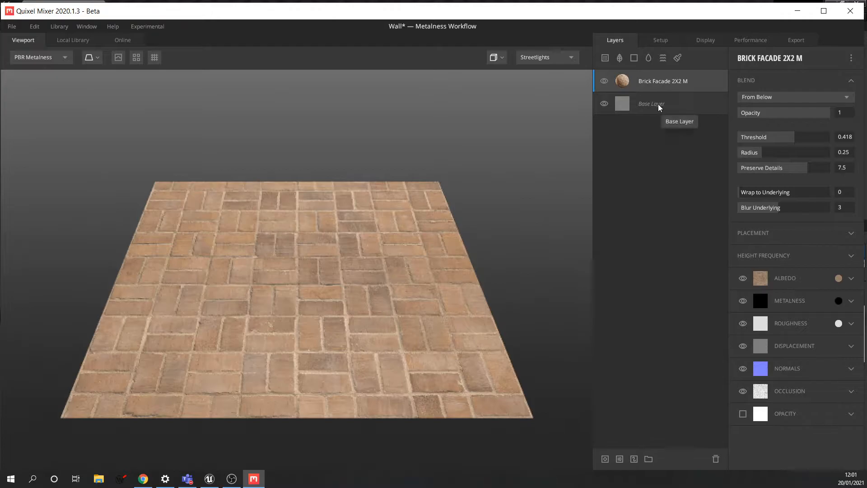
{"action": "mouse_move", "coordinate": [794, 140]}
{"action": "left_mouse_down"}
{"action": "mouse_move", "coordinate": [776, 143]}
{"action": "mouse_move", "coordinate": [794, 147]}
{"action": "left_mouse_up"}
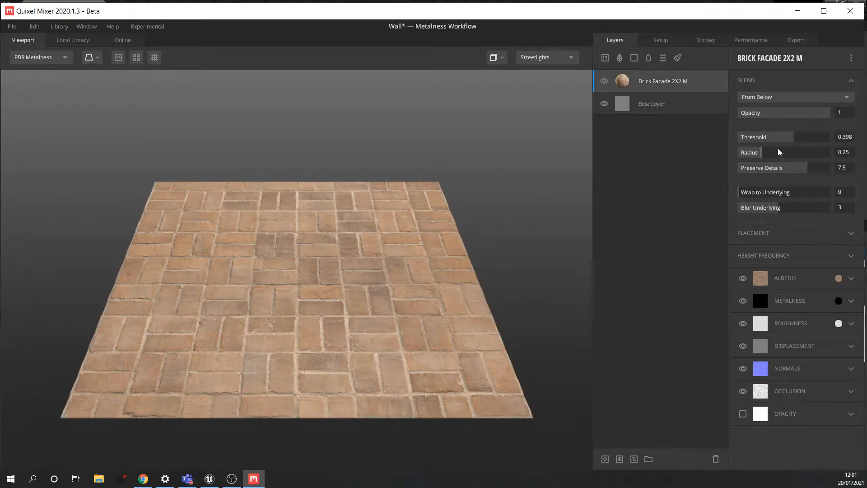
{"action": "mouse_move", "coordinate": [762, 158]}
{"action": "left_mouse_down"}
{"action": "mouse_move", "coordinate": [816, 160]}
{"action": "mouse_move", "coordinate": [776, 158]}
{"action": "mouse_move", "coordinate": [789, 158]}
{"action": "left_mouse_up"}
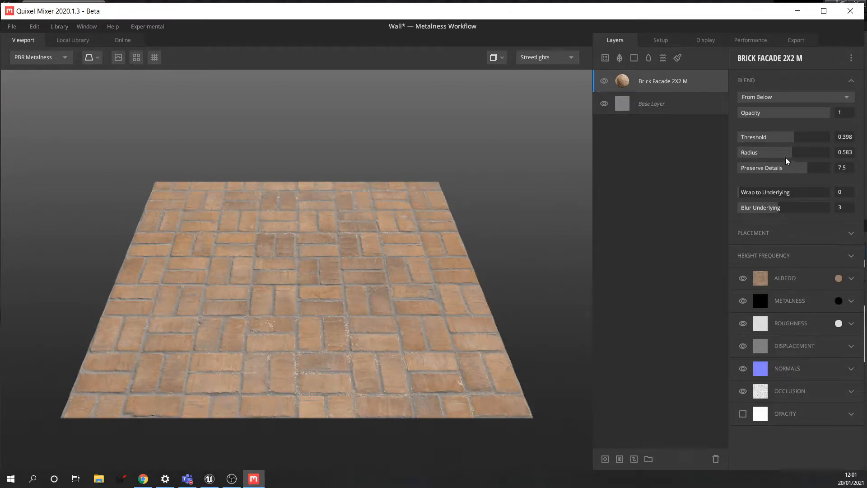
{"action": "left_click_drag", "start_coordinate": [791, 155], "coordinate": [783, 155]}
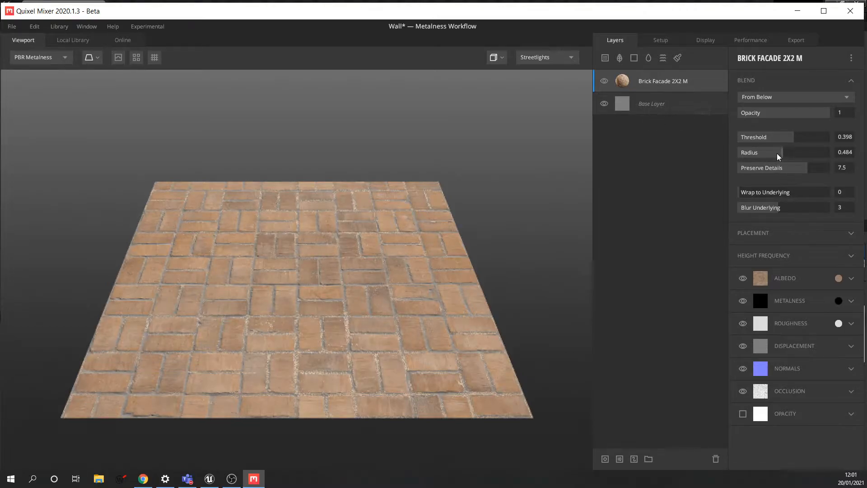
{"action": "mouse_move", "coordinate": [782, 156]}
{"action": "left_mouse_down"}
{"action": "mouse_move", "coordinate": [819, 156]}
{"action": "mouse_move", "coordinate": [760, 155]}
{"action": "mouse_move", "coordinate": [798, 155]}
{"action": "mouse_move", "coordinate": [776, 156]}
{"action": "left_mouse_up"}
- Give the Base Layer a light E5DCDC albedo so the grout turns pale
{"action": "left_click", "coordinate": [660, 105]}
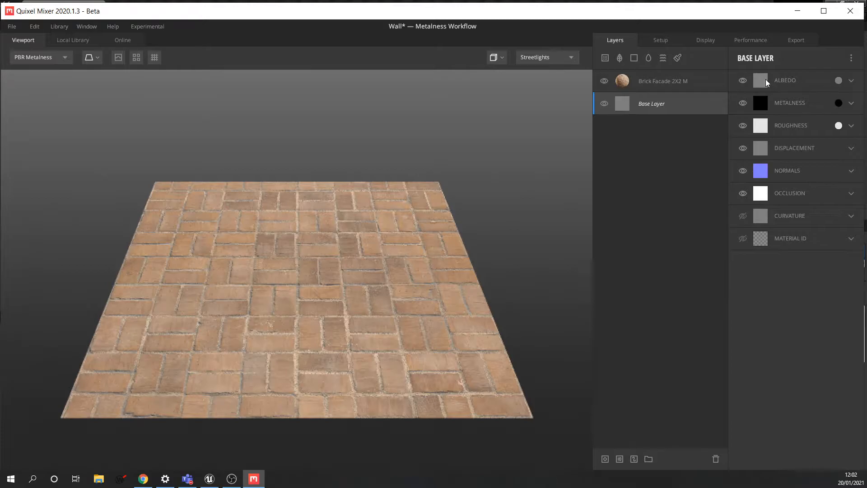
{"action": "left_click", "coordinate": [838, 81]}
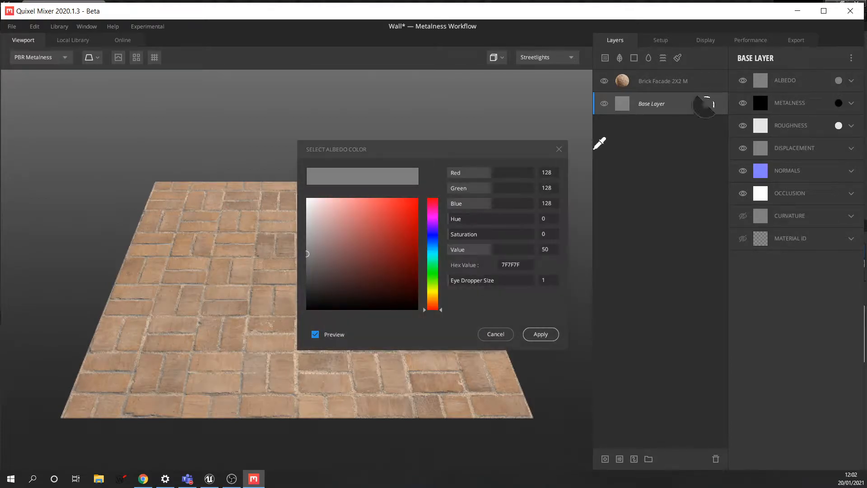
{"action": "left_click_drag", "start_coordinate": [310, 253], "coordinate": [310, 211]}
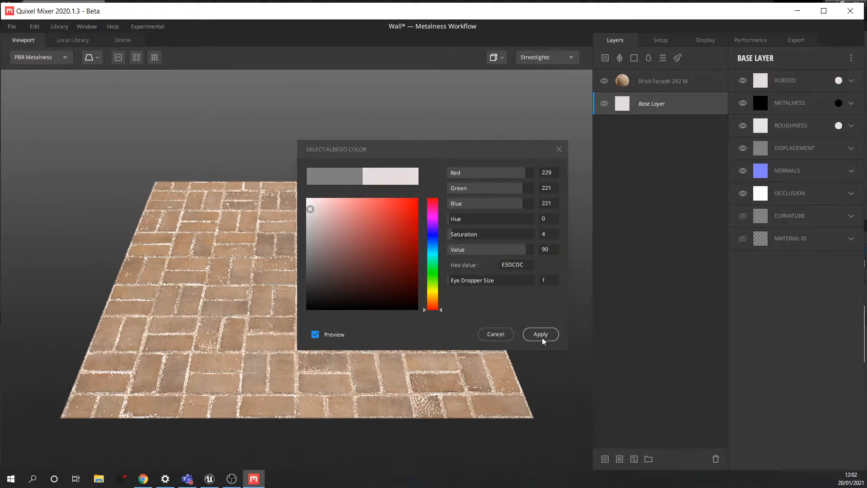
{"action": "left_click", "coordinate": [542, 335]}
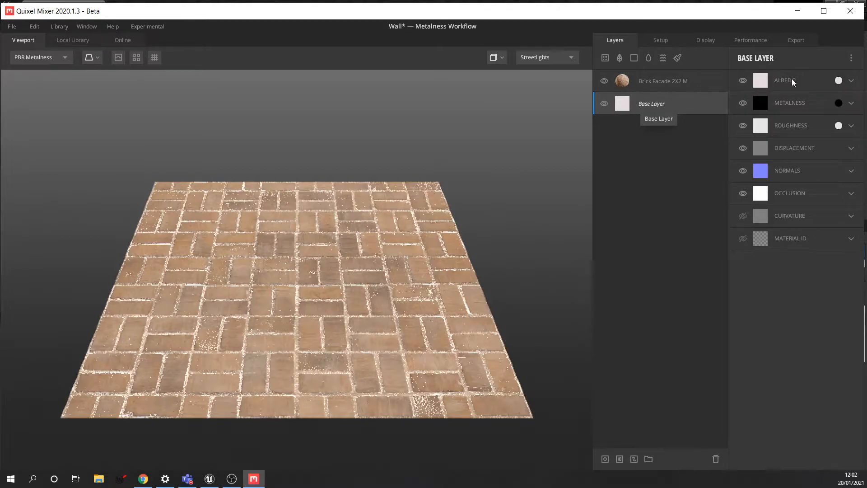
- Set the Brick Facade 2X2 M blend Radius to 0.489 and Preserve Details to 6.206
{"action": "left_click", "coordinate": [667, 81]}
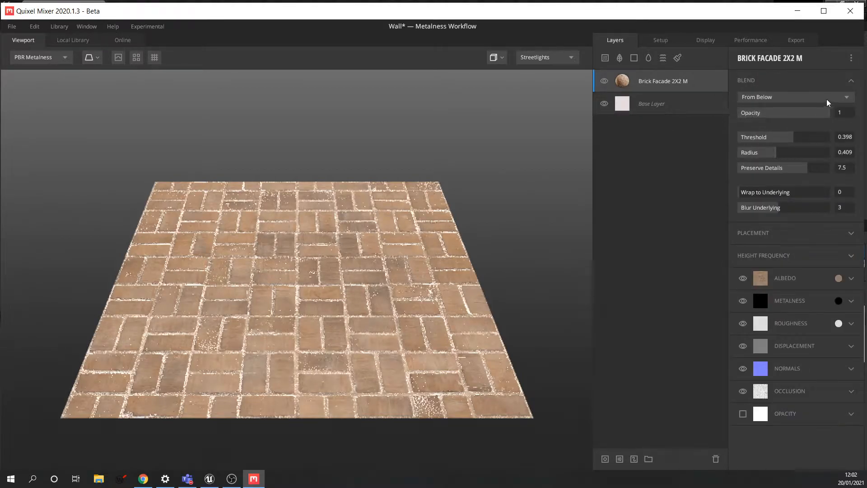
{"action": "left_click_drag", "start_coordinate": [776, 158], "coordinate": [798, 160]}
{"action": "left_click_drag", "start_coordinate": [808, 159], "coordinate": [795, 174]}
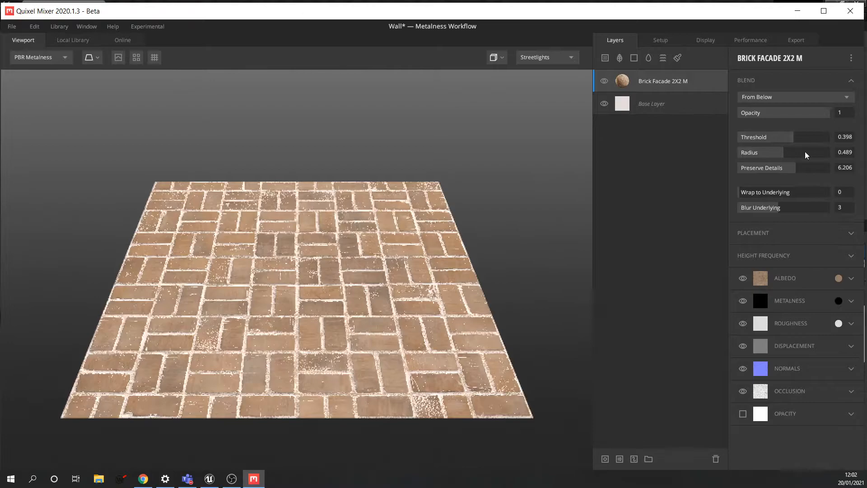
{"action": "left_click_drag", "start_coordinate": [740, 198], "coordinate": [721, 199]}
- Try Freeform and Box Projection placement on the brick layer, then return it to Tiling
{"action": "left_click", "coordinate": [818, 236]}
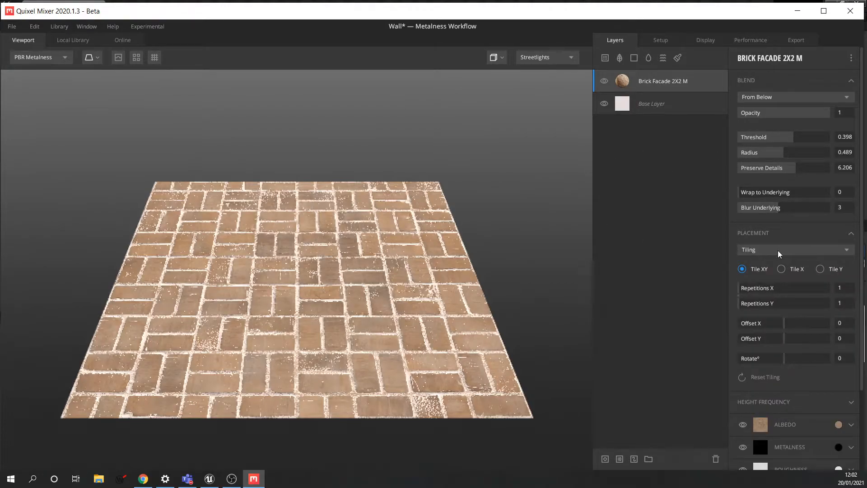
{"action": "left_click", "coordinate": [789, 251]}
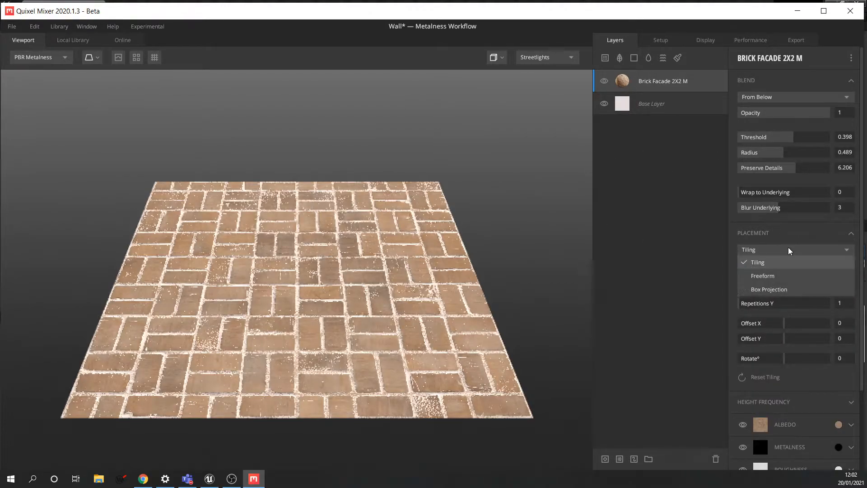
{"action": "left_click", "coordinate": [775, 276]}
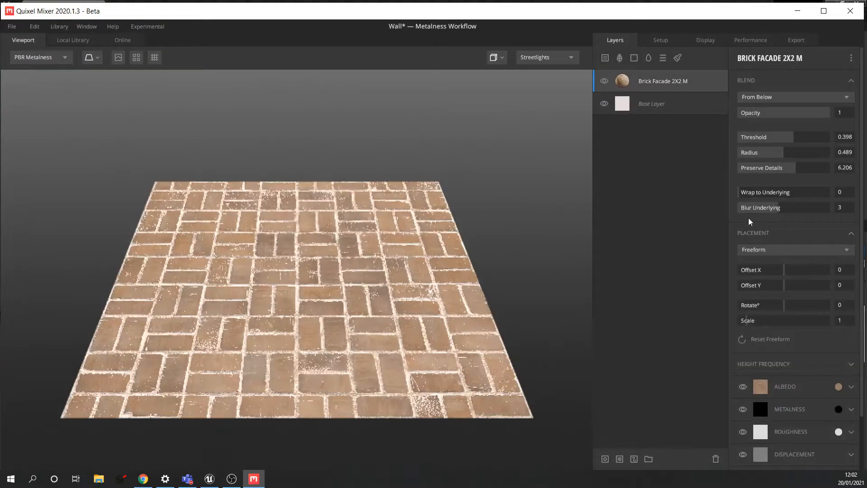
{"action": "left_click", "coordinate": [770, 252]}
{"action": "left_click", "coordinate": [769, 289]}
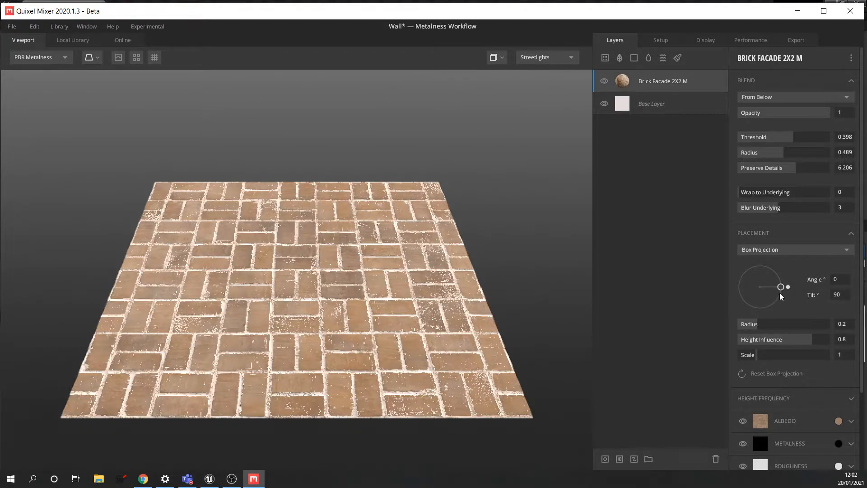
{"action": "left_click", "coordinate": [774, 250]}
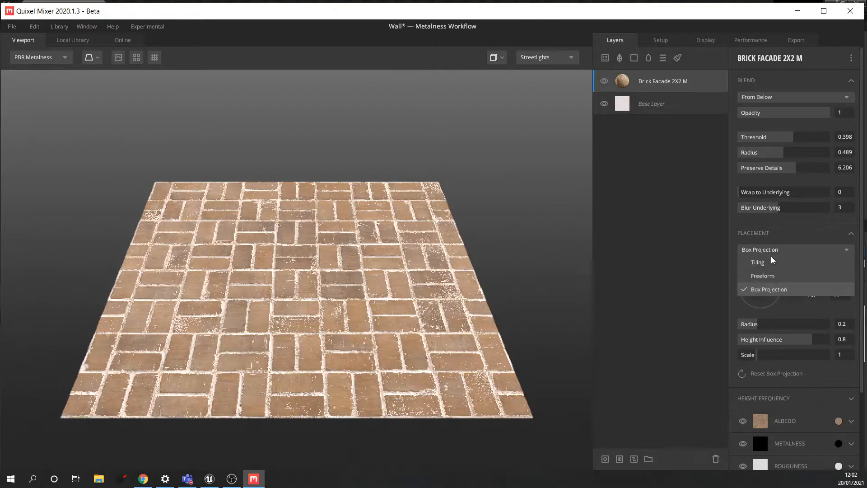
{"action": "left_click", "coordinate": [798, 261]}
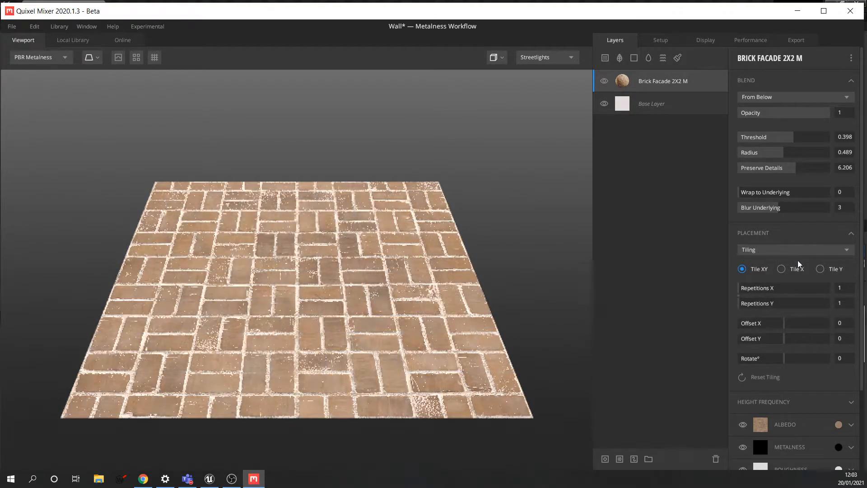
- Turn on Preview Tiling to view the material repeated across the viewport
{"action": "left_click", "coordinate": [136, 57]}
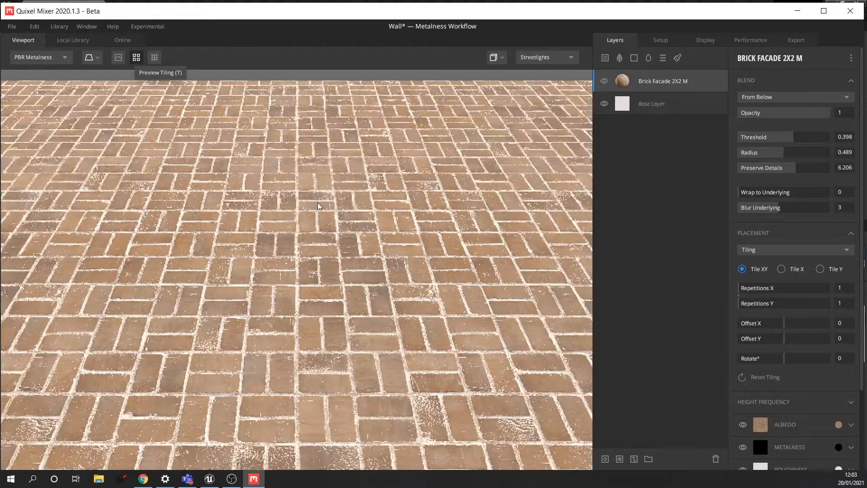
{"action": "scroll", "coordinate": [320, 207], "scroll_direction": "down", "scroll_amount": 4}
{"action": "scroll", "coordinate": [316, 203], "scroll_direction": "up", "scroll_amount": 5}
{"action": "scroll", "coordinate": [335, 226], "scroll_direction": "down", "scroll_amount": 1}
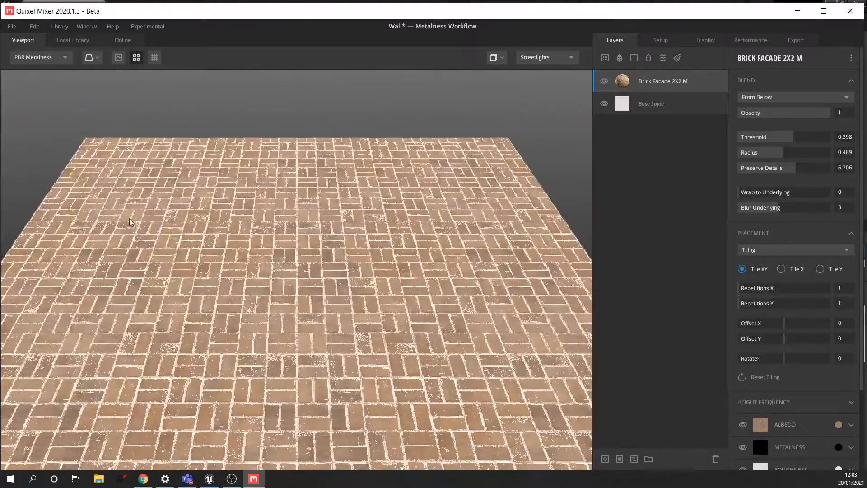
{"action": "scroll", "coordinate": [327, 195], "scroll_direction": "down", "scroll_amount": 3}
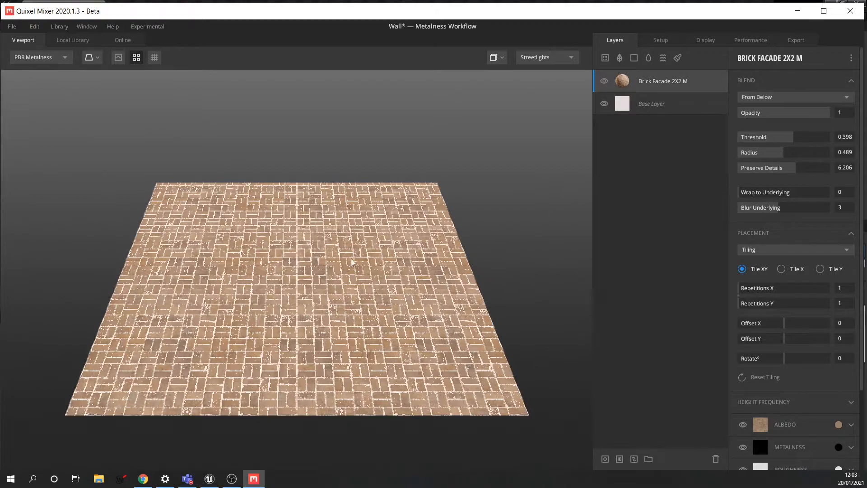
{"action": "scroll", "coordinate": [357, 261], "scroll_direction": "up", "scroll_amount": 3}
{"action": "scroll", "coordinate": [341, 262], "scroll_direction": "down", "scroll_amount": 2}
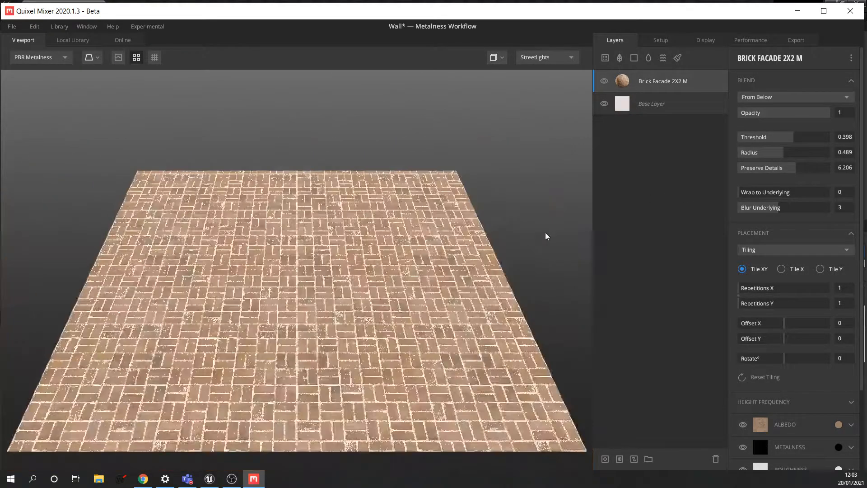
- Test the brick layer's Tile X/Y repetitions and offset, keeping 1 repetition and undoing the offset
{"action": "left_click", "coordinate": [782, 269]}
{"action": "left_click", "coordinate": [821, 270]}
{"action": "left_click_drag", "start_coordinate": [741, 293], "coordinate": [768, 293]}
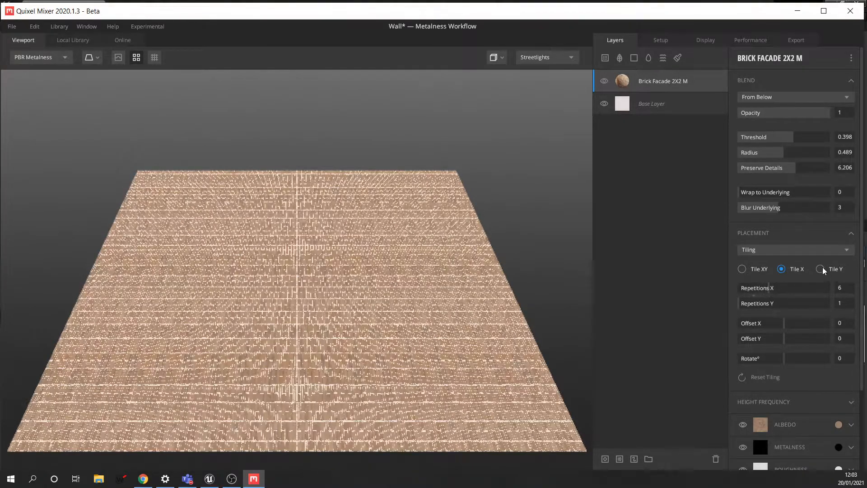
{"action": "left_click", "coordinate": [820, 269]}
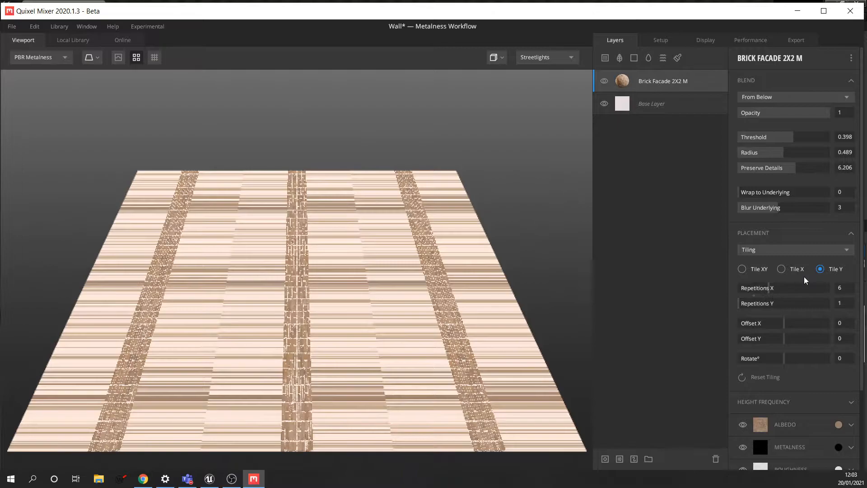
{"action": "left_click_drag", "start_coordinate": [759, 293], "coordinate": [726, 292]}
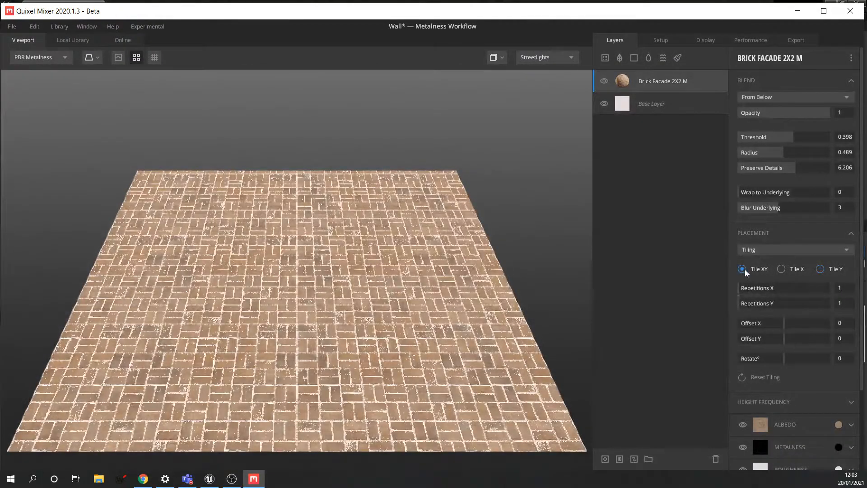
{"action": "left_click_drag", "start_coordinate": [781, 325], "coordinate": [795, 341]}
{"action": "key", "text": "ctrl+z"}
{"action": "key", "text": "ctrl+z"}
{"action": "key", "text": "ctrl+z"}
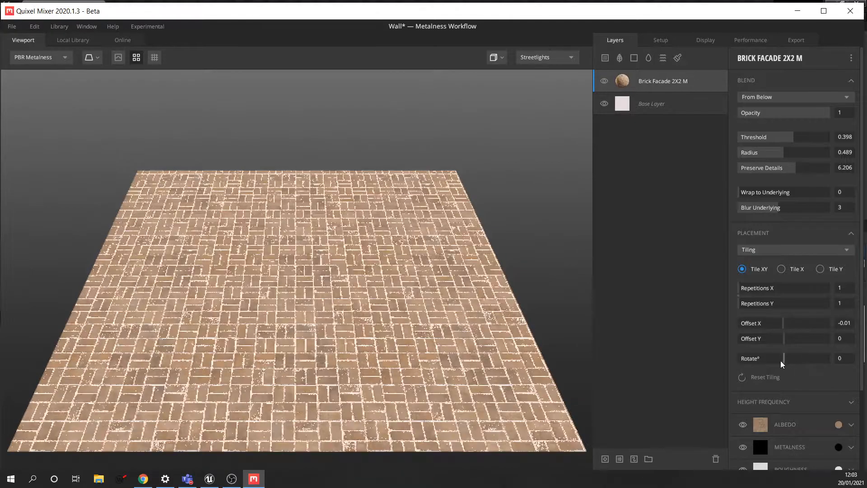
- Reset the brick layer's tiling offset to zero
{"action": "scroll", "coordinate": [789, 361], "scroll_direction": "down", "scroll_amount": 1}
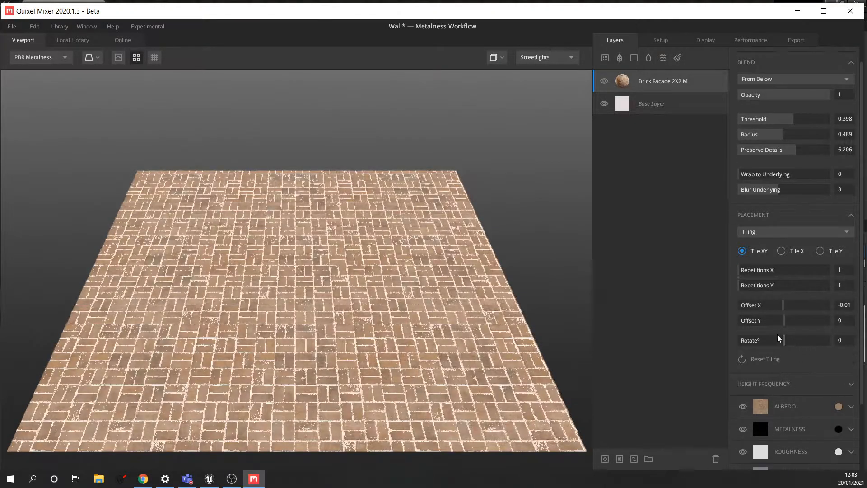
{"action": "left_click", "coordinate": [743, 360]}
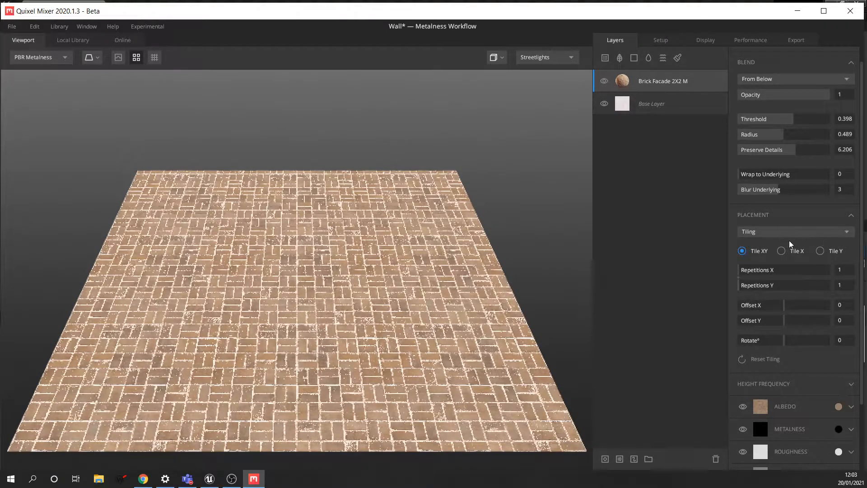
{"action": "scroll", "coordinate": [818, 352], "scroll_direction": "down", "scroll_amount": 4}
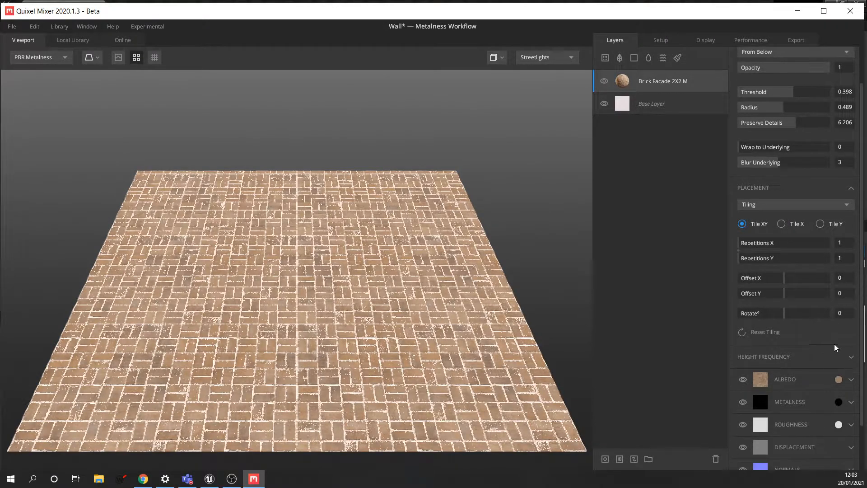
- Set the brick Height Frequency to High 3.642, Low 2.448 and Threshold 8
{"action": "left_click", "coordinate": [849, 301]}
{"action": "scroll", "coordinate": [793, 276], "scroll_direction": "down", "scroll_amount": 1}
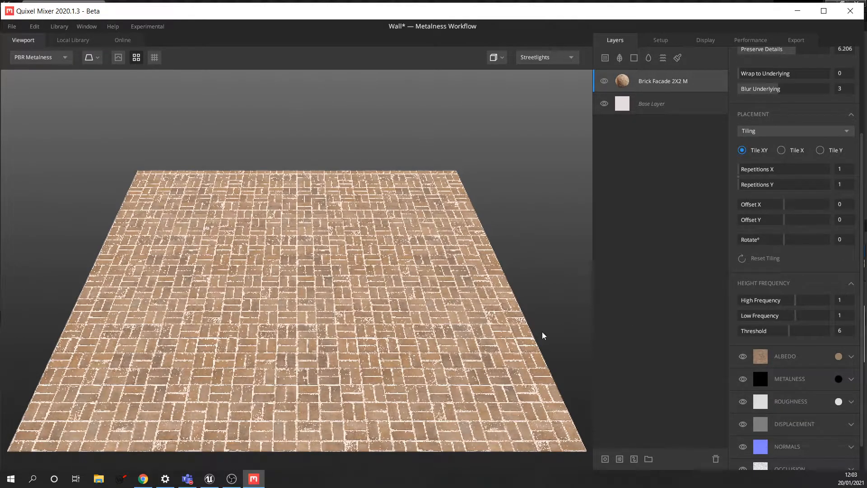
{"action": "scroll", "coordinate": [386, 329], "scroll_direction": "up", "scroll_amount": 10}
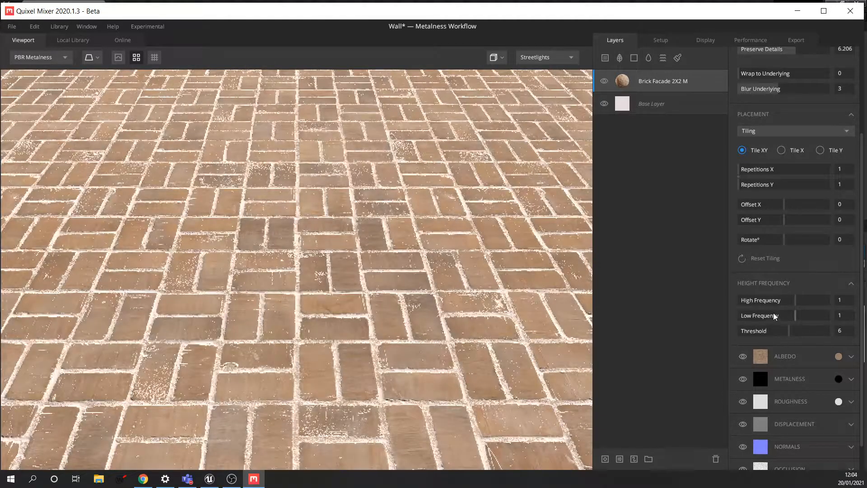
{"action": "left_click_drag", "start_coordinate": [797, 303], "coordinate": [833, 325]}
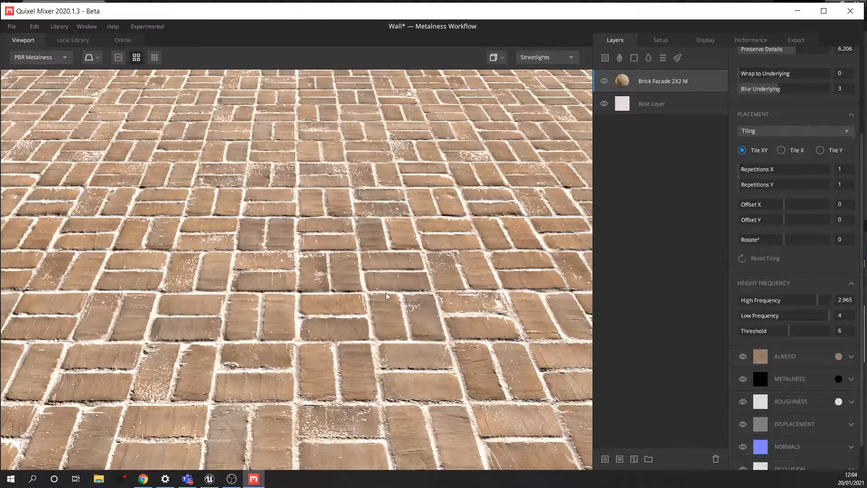
{"action": "left_click_drag", "start_coordinate": [824, 320], "coordinate": [825, 300]}
{"action": "scroll", "coordinate": [422, 301], "scroll_direction": "down", "scroll_amount": 5}
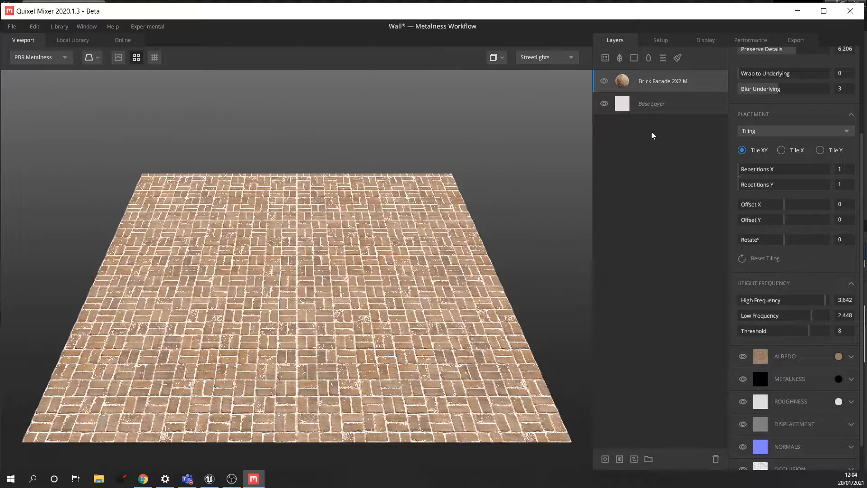
- Browse the Local Library surfaces, such as Dirty Mosaic Tiles 2X2 M and Classic Brickwall 2X2 M
{"action": "left_click", "coordinate": [605, 58]}
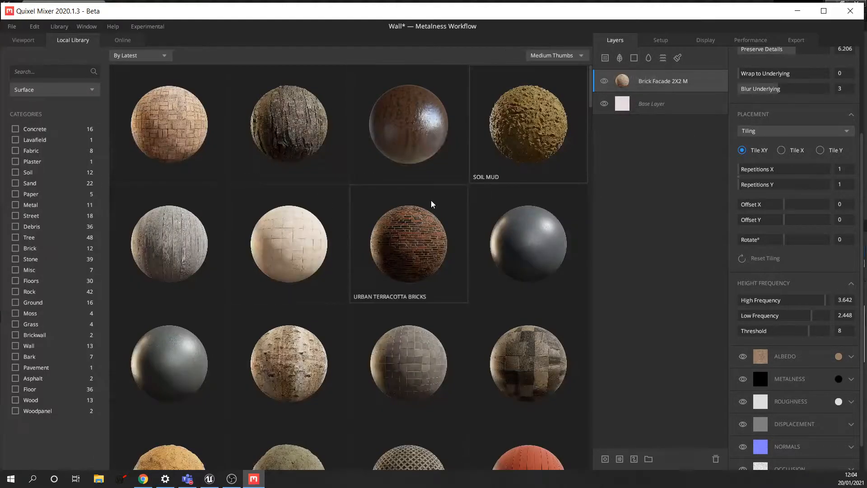
{"action": "scroll", "coordinate": [422, 199], "scroll_direction": "down", "scroll_amount": 3}
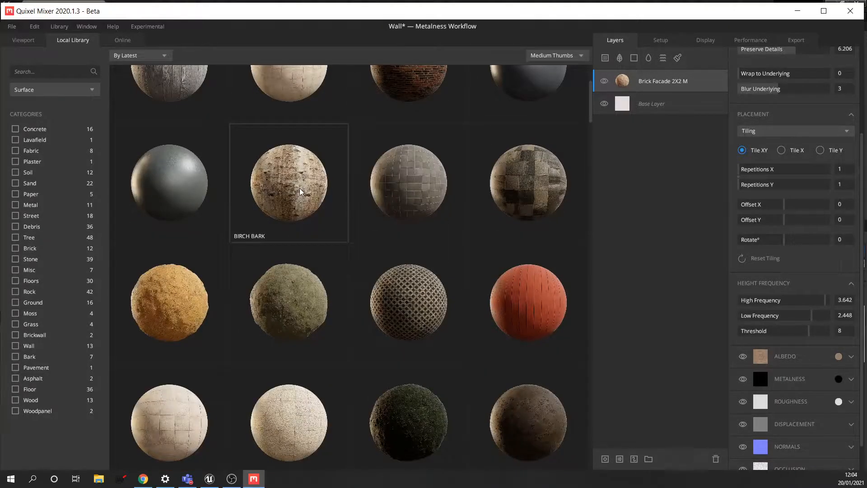
{"action": "scroll", "coordinate": [332, 188], "scroll_direction": "down", "scroll_amount": 2}
{"action": "scroll", "coordinate": [343, 194], "scroll_direction": "up", "scroll_amount": 3}
{"action": "scroll", "coordinate": [353, 206], "scroll_direction": "down", "scroll_amount": 2}
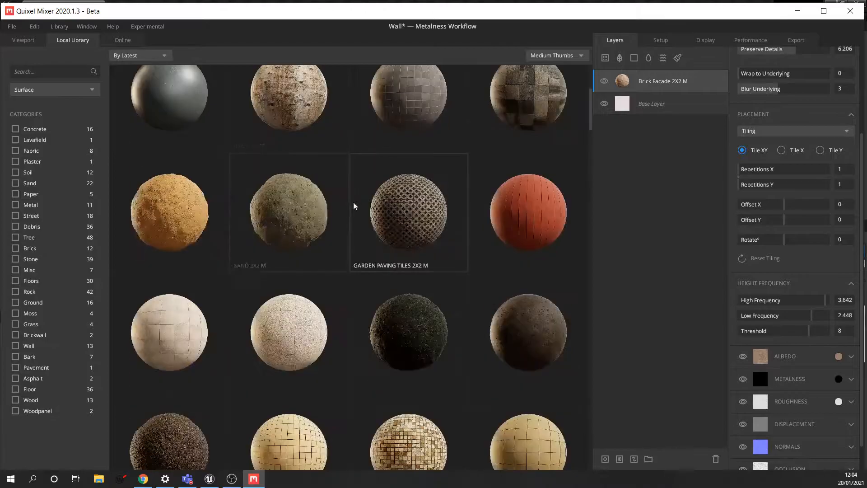
{"action": "scroll", "coordinate": [356, 203], "scroll_direction": "up", "scroll_amount": 1}
{"action": "scroll", "coordinate": [368, 201], "scroll_direction": "down", "scroll_amount": 2}
{"action": "scroll", "coordinate": [406, 201], "scroll_direction": "down", "scroll_amount": 1}
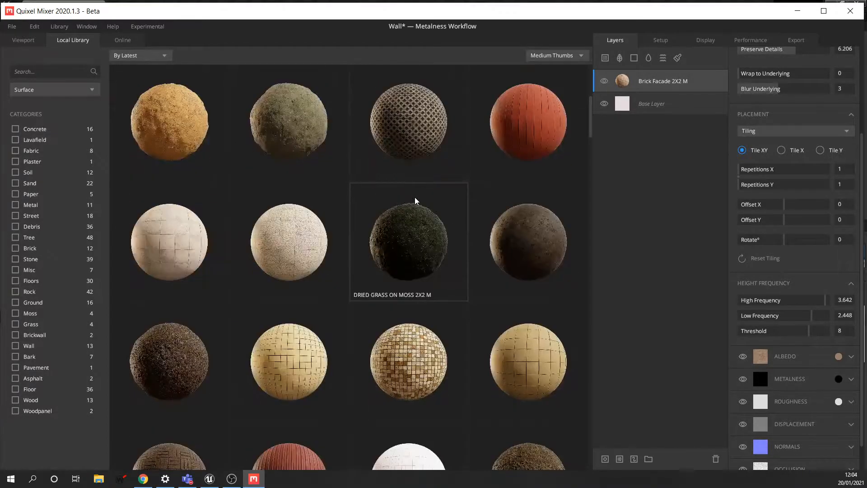
{"action": "scroll", "coordinate": [416, 201], "scroll_direction": "down", "scroll_amount": 1}
{"action": "scroll", "coordinate": [412, 204], "scroll_direction": "down", "scroll_amount": 2}
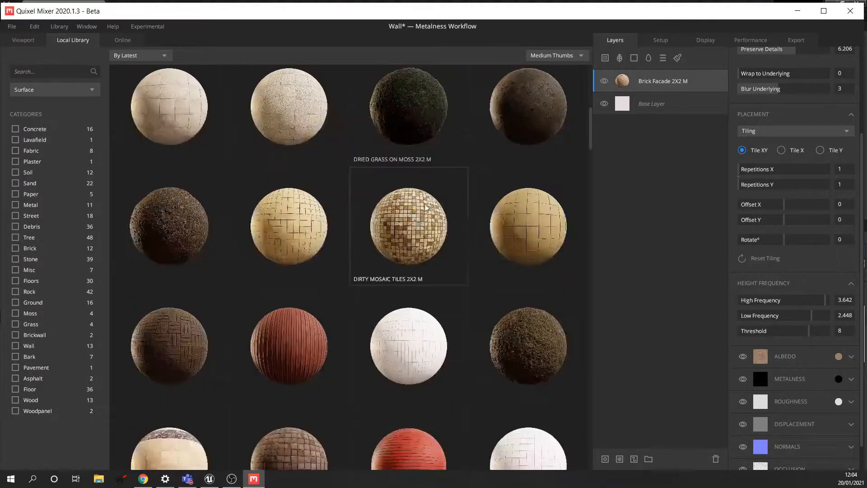
{"action": "scroll", "coordinate": [452, 193], "scroll_direction": "up", "scroll_amount": 2}
{"action": "scroll", "coordinate": [447, 192], "scroll_direction": "down", "scroll_amount": 2}
{"action": "scroll", "coordinate": [452, 193], "scroll_direction": "down", "scroll_amount": 5}
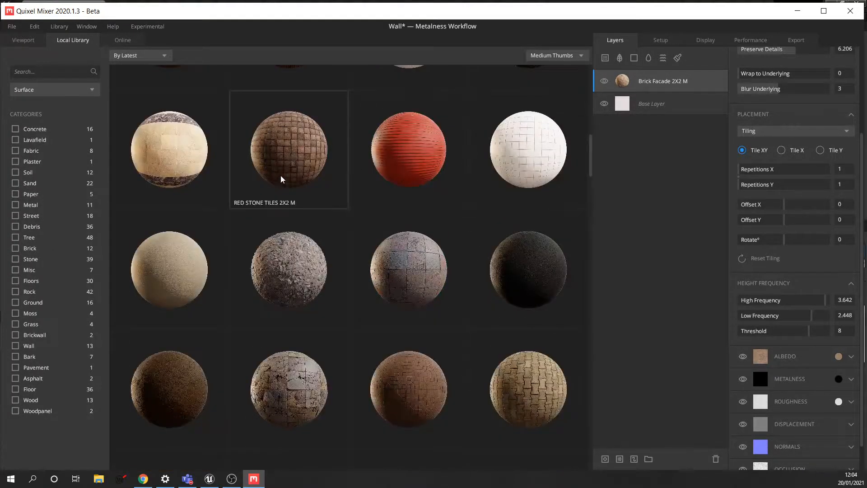
{"action": "scroll", "coordinate": [370, 178], "scroll_direction": "down", "scroll_amount": 5}
{"action": "scroll", "coordinate": [443, 226], "scroll_direction": "down", "scroll_amount": 5}
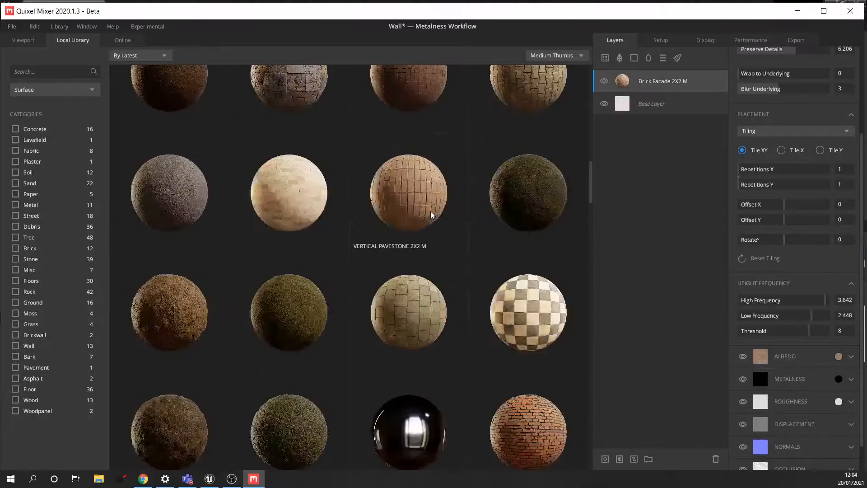
{"action": "scroll", "coordinate": [465, 194], "scroll_direction": "down", "scroll_amount": 3}
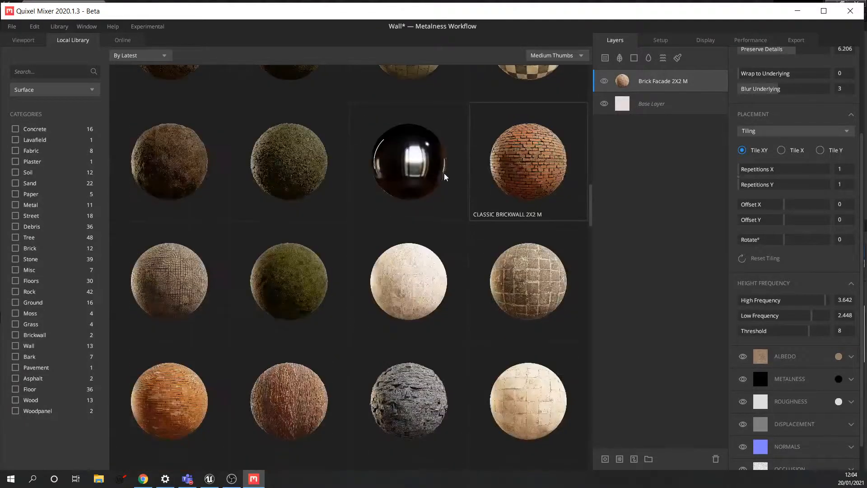
{"action": "scroll", "coordinate": [226, 153], "scroll_direction": "down", "scroll_amount": 4}
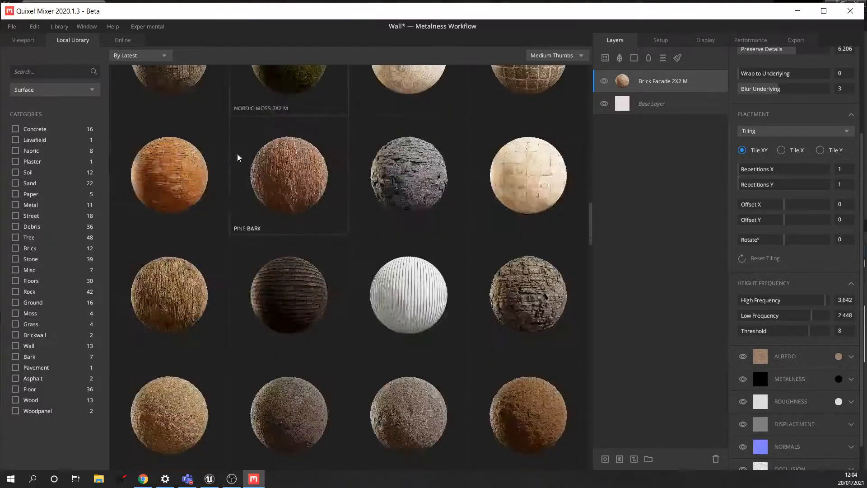
- Add Stone Wall 2X2 M at blend Threshold 0.617 and turn off Preview Tiling
{"action": "left_click", "coordinate": [406, 179]}
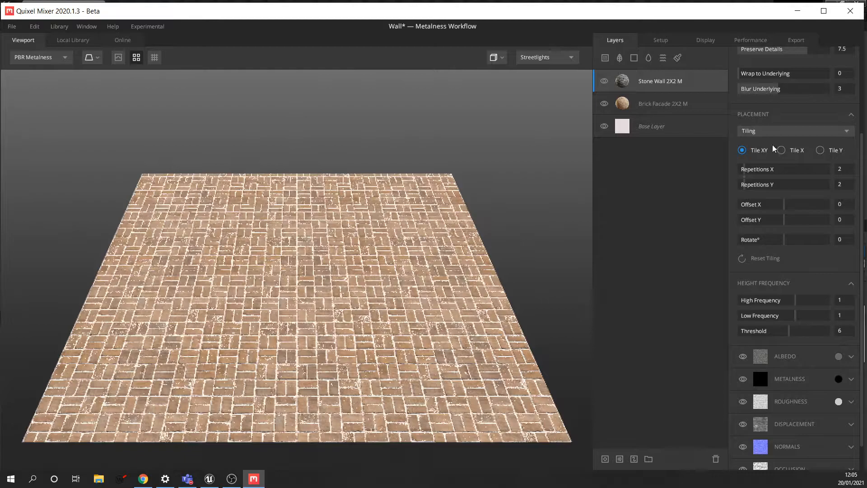
{"action": "left_click_drag", "start_coordinate": [862, 147], "coordinate": [857, 58]}
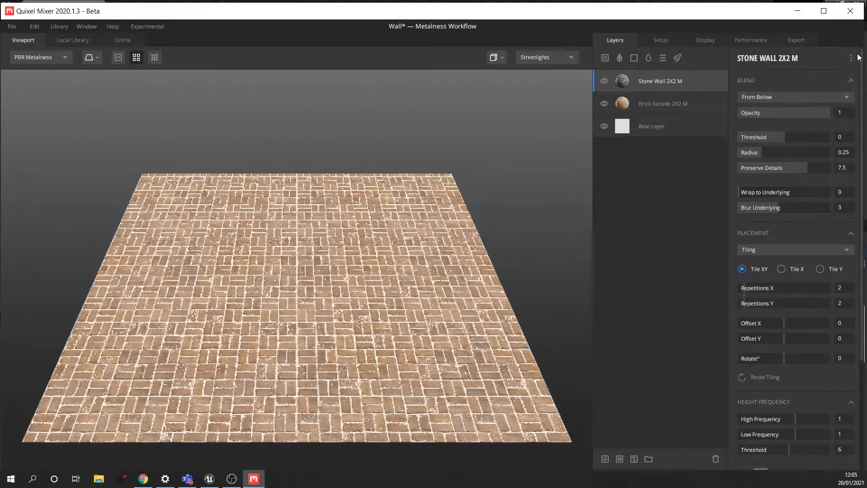
{"action": "left_click_drag", "start_coordinate": [784, 139], "coordinate": [797, 139]}
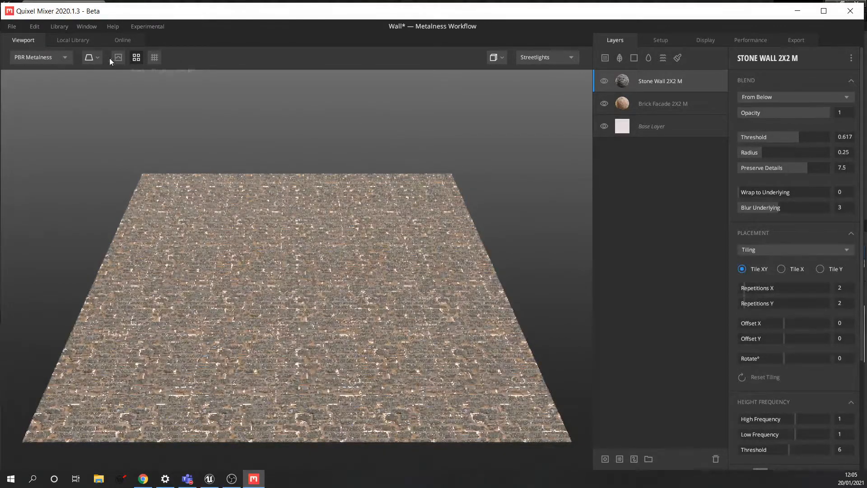
{"action": "left_click", "coordinate": [135, 57]}
{"action": "scroll", "coordinate": [306, 273], "scroll_direction": "up", "scroll_amount": 3}
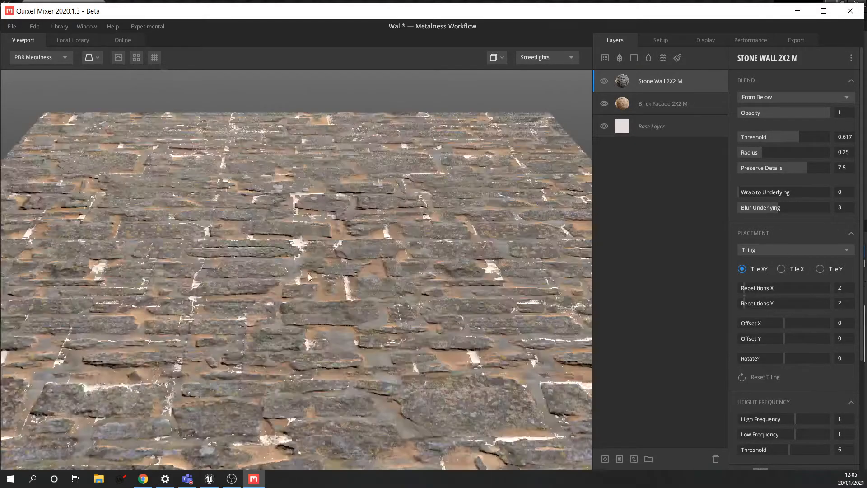
{"action": "scroll", "coordinate": [313, 275], "scroll_direction": "down", "scroll_amount": 3}
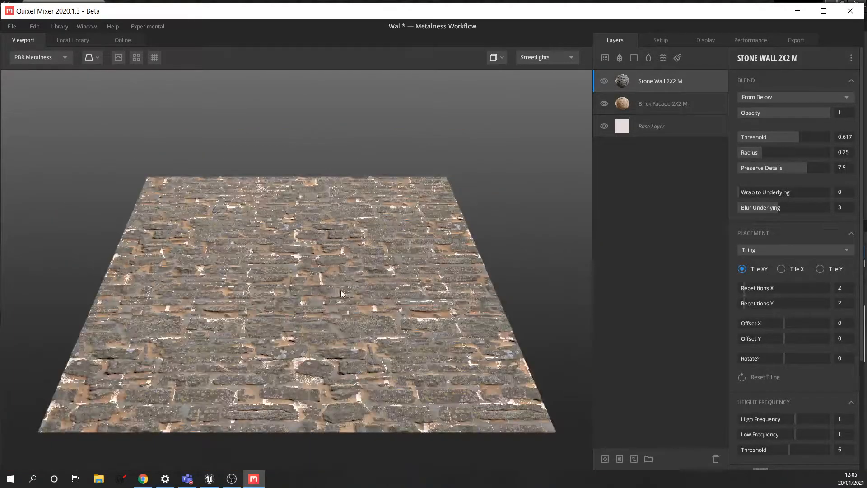
{"action": "middle_click_drag", "start_coordinate": [341, 290], "coordinate": [365, 286]}
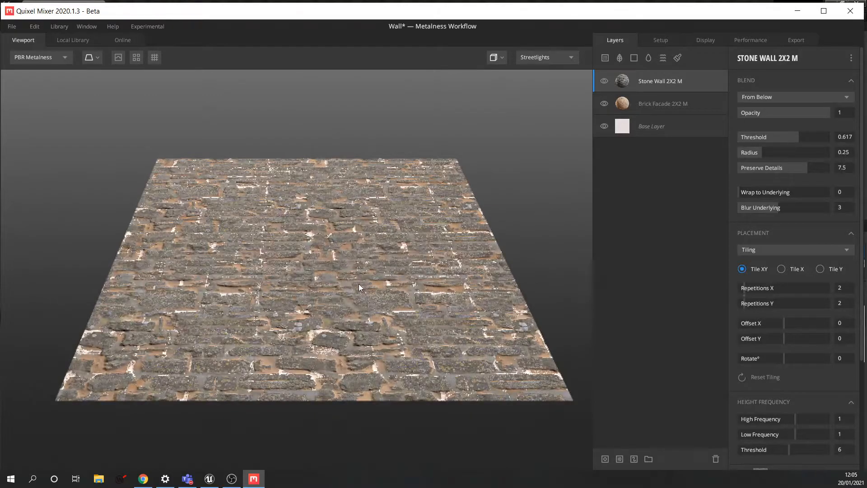
{"action": "left_click_drag", "start_coordinate": [356, 287], "coordinate": [339, 280]}
{"action": "scroll", "coordinate": [327, 276], "scroll_direction": "down", "scroll_amount": 4}
{"action": "scroll", "coordinate": [329, 279], "scroll_direction": "up", "scroll_amount": 5}
{"action": "scroll", "coordinate": [329, 279], "scroll_direction": "down", "scroll_amount": 3}
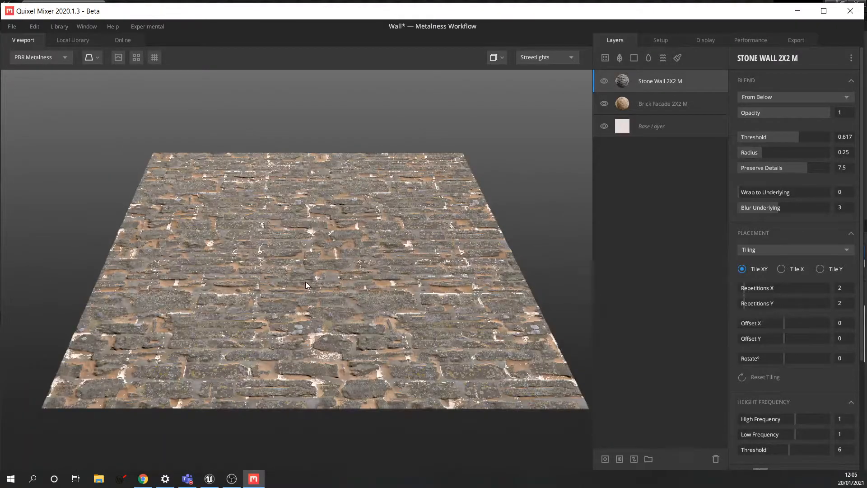
{"action": "left_click_drag", "start_coordinate": [302, 272], "coordinate": [336, 256]}
{"action": "right_click_drag", "start_coordinate": [335, 254], "coordinate": [333, 274]}
{"action": "scroll", "coordinate": [332, 271], "scroll_direction": "up", "scroll_amount": 3}
{"action": "scroll", "coordinate": [350, 263], "scroll_direction": "down", "scroll_amount": 4}
{"action": "middle_click_drag", "start_coordinate": [339, 270], "coordinate": [424, 283]}
{"action": "scroll", "coordinate": [329, 272], "scroll_direction": "up", "scroll_amount": 5}
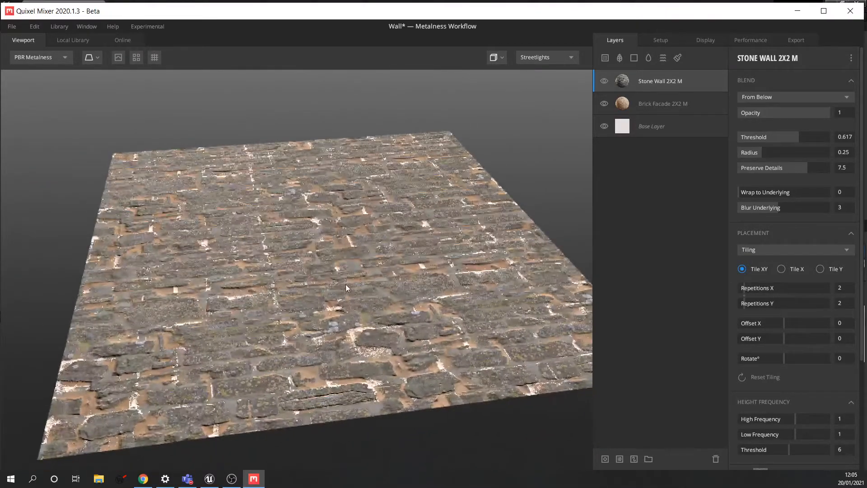
{"action": "left_click_drag", "start_coordinate": [346, 283], "coordinate": [350, 300]}
{"action": "scroll", "coordinate": [350, 300], "scroll_direction": "up", "scroll_amount": 2}
{"action": "scroll", "coordinate": [351, 303], "scroll_direction": "down", "scroll_amount": 2}
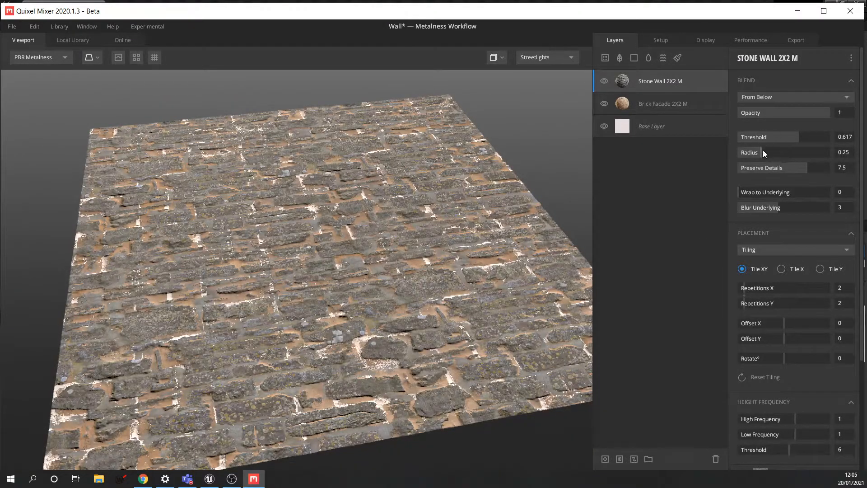
- Blend the stone layer at Threshold 0.677, Radius 0.534, Preserve Details 4.527, tiled 1×1
{"action": "left_click_drag", "start_coordinate": [797, 137], "coordinate": [752, 152]}
{"action": "left_click_drag", "start_coordinate": [805, 169], "coordinate": [788, 154]}
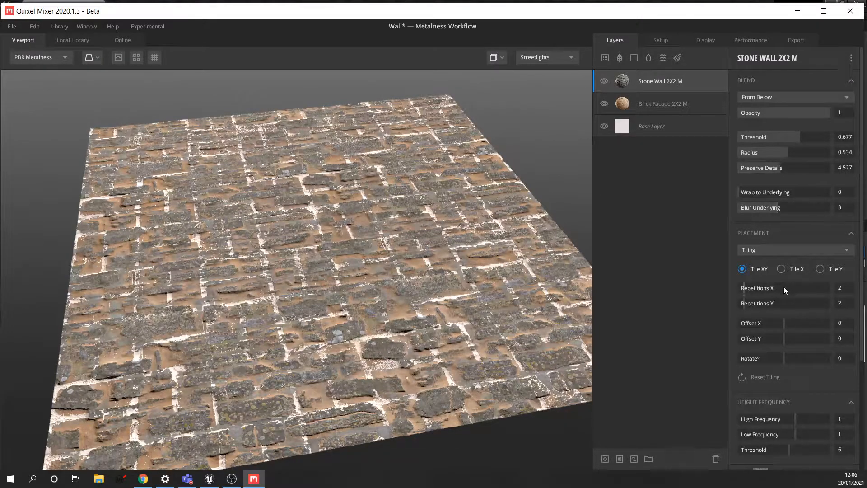
{"action": "left_click_drag", "start_coordinate": [744, 289], "coordinate": [739, 289]}
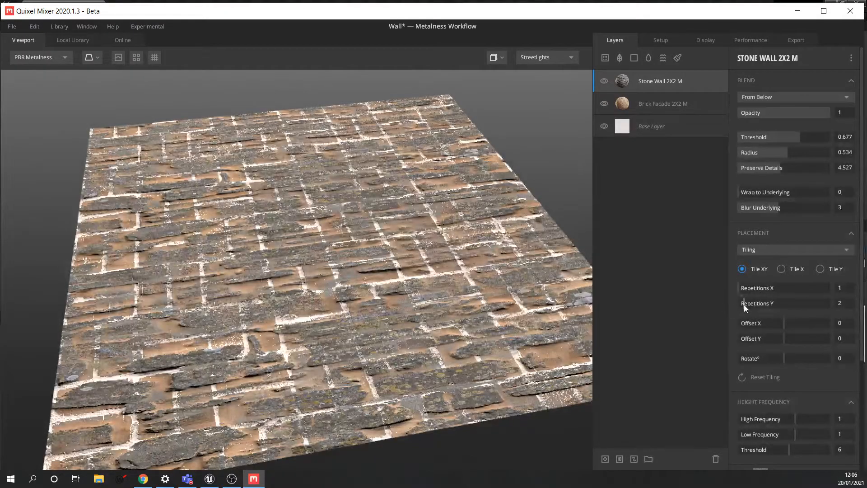
{"action": "left_click_drag", "start_coordinate": [743, 304], "coordinate": [733, 305]}
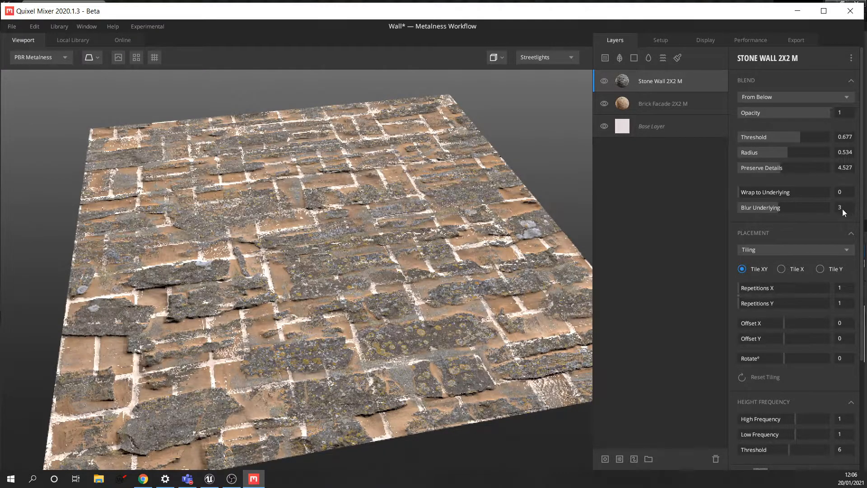
{"action": "left_click_drag", "start_coordinate": [861, 204], "coordinate": [862, 321]}
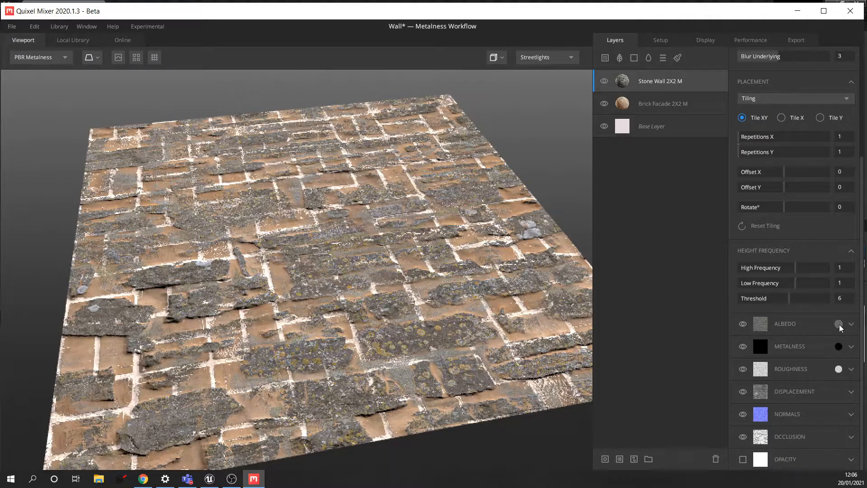
- Set the Stone Wall albedo Match to Underlying to 0.935 and Contrast to 1.328
{"action": "left_click", "coordinate": [851, 324]}
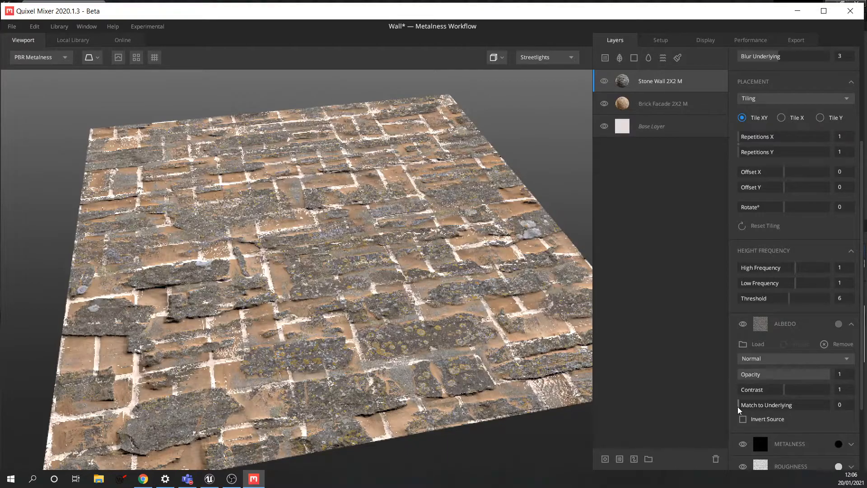
{"action": "left_click_drag", "start_coordinate": [740, 409], "coordinate": [820, 407]}
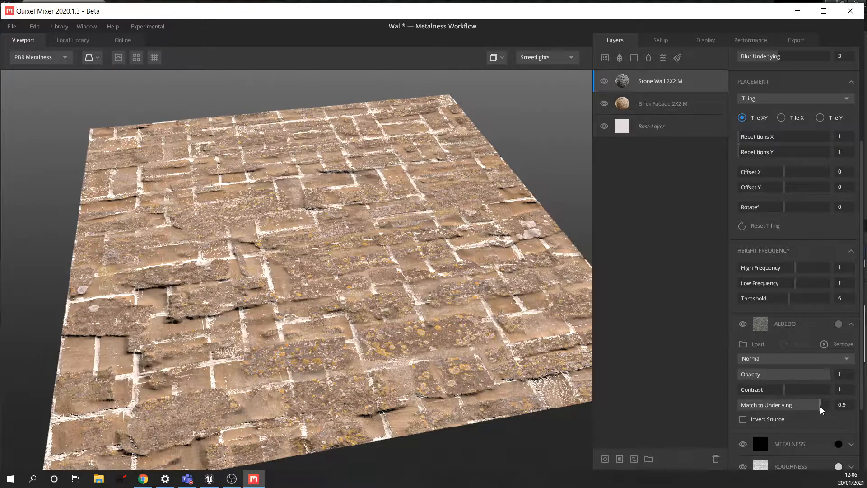
{"action": "left_click_drag", "start_coordinate": [823, 405], "coordinate": [801, 396]}
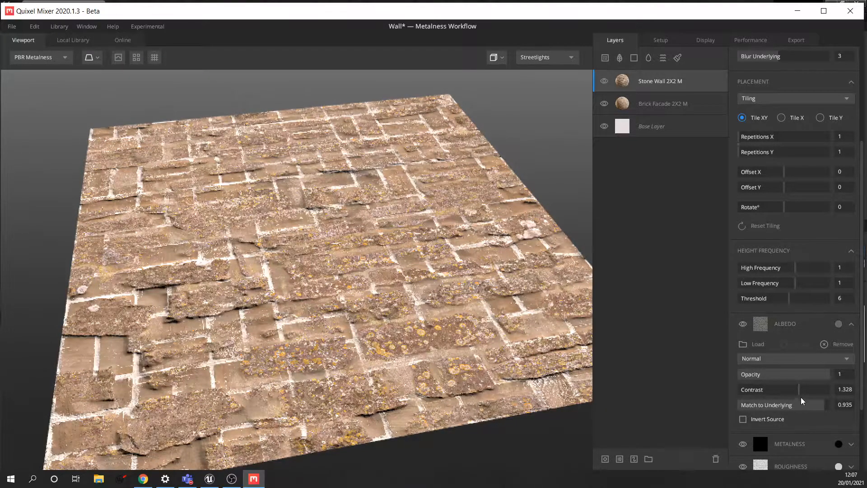
{"action": "scroll", "coordinate": [564, 330], "scroll_direction": "down", "scroll_amount": 3}
{"action": "scroll", "coordinate": [541, 328], "scroll_direction": "up", "scroll_amount": 4}
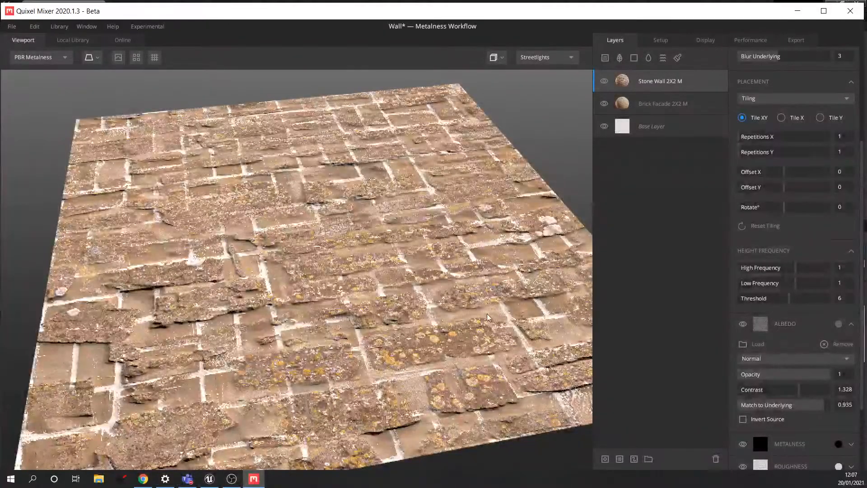
{"action": "scroll", "coordinate": [482, 322], "scroll_direction": "down", "scroll_amount": 2}
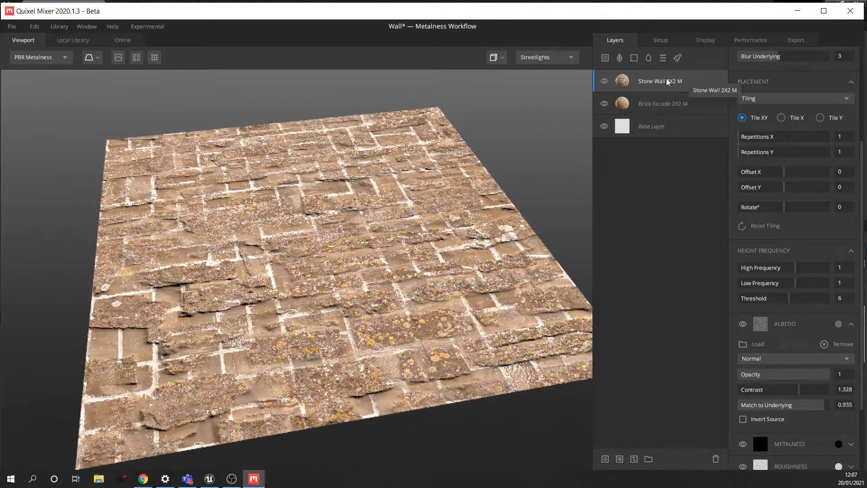
- Add a 2048 px paint mask to the Stone Wall 2X2 M layer
{"action": "left_click", "coordinate": [634, 459]}
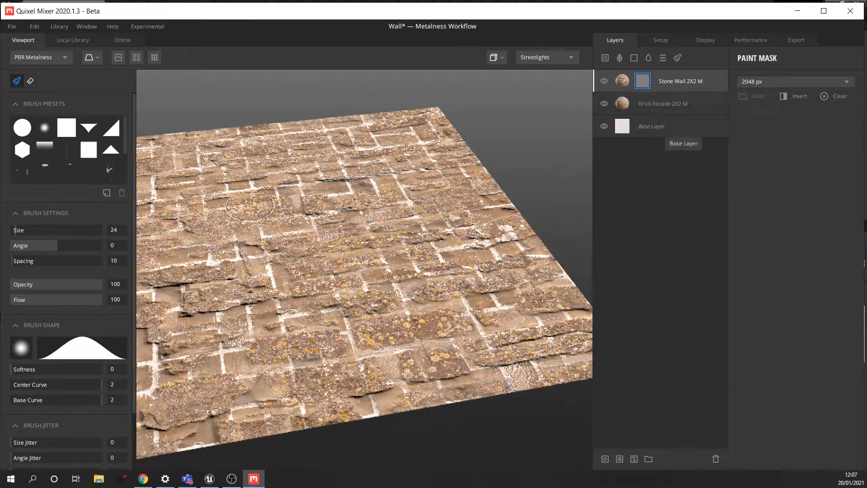
{"action": "scroll", "coordinate": [77, 362], "scroll_direction": "down", "scroll_amount": 3}
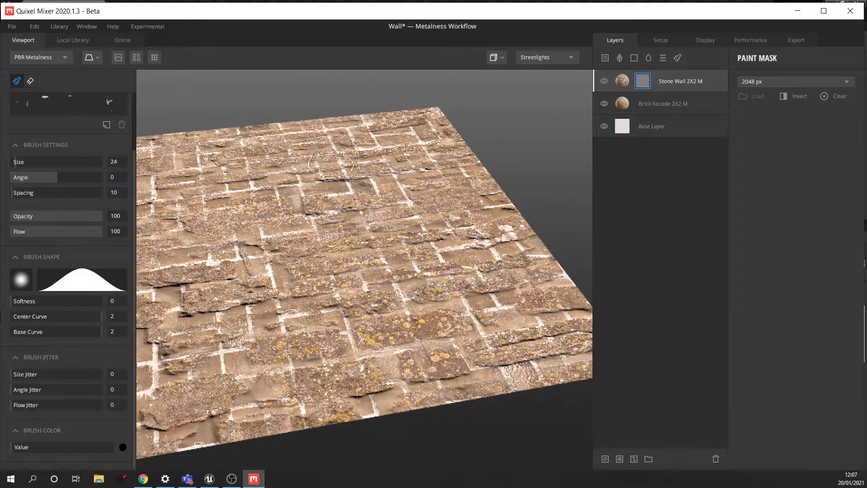
{"action": "left_click", "coordinate": [63, 56]}
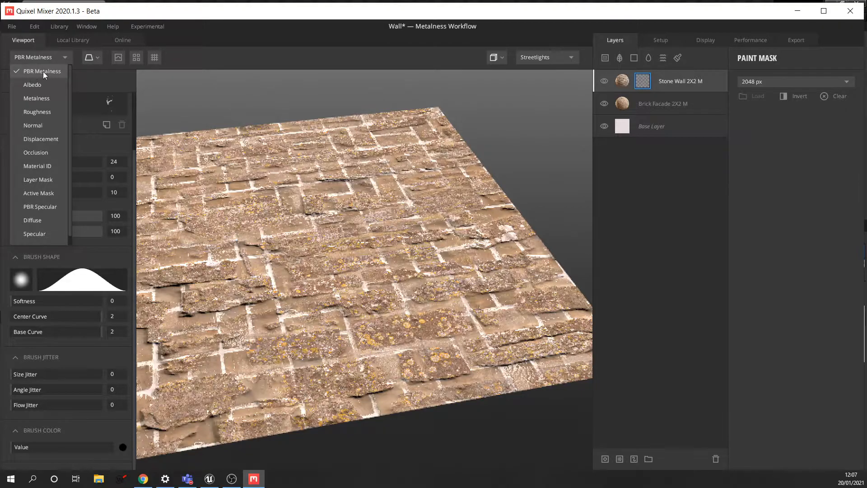
{"action": "left_click", "coordinate": [42, 84]}
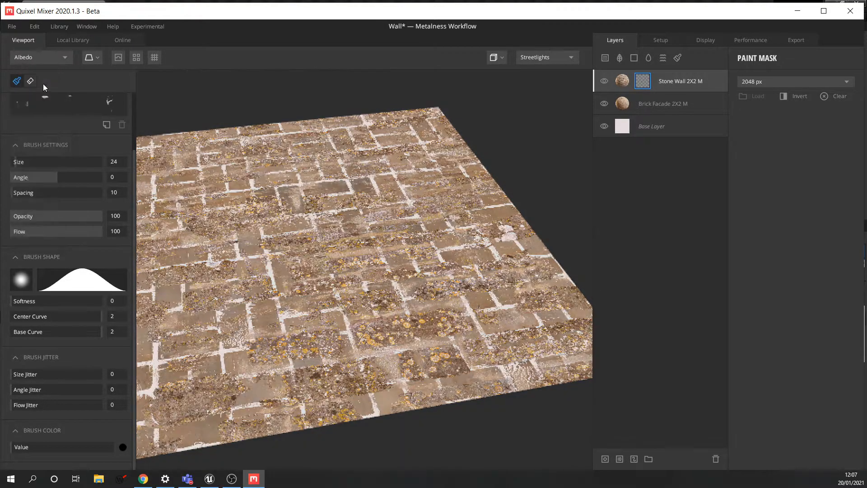
{"action": "left_click", "coordinate": [47, 59]}
{"action": "left_click", "coordinate": [45, 97]}
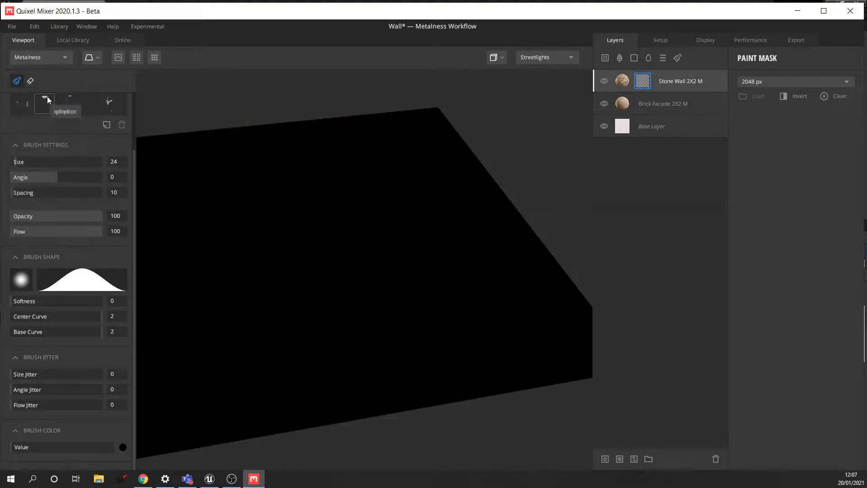
{"action": "left_click", "coordinate": [46, 57]}
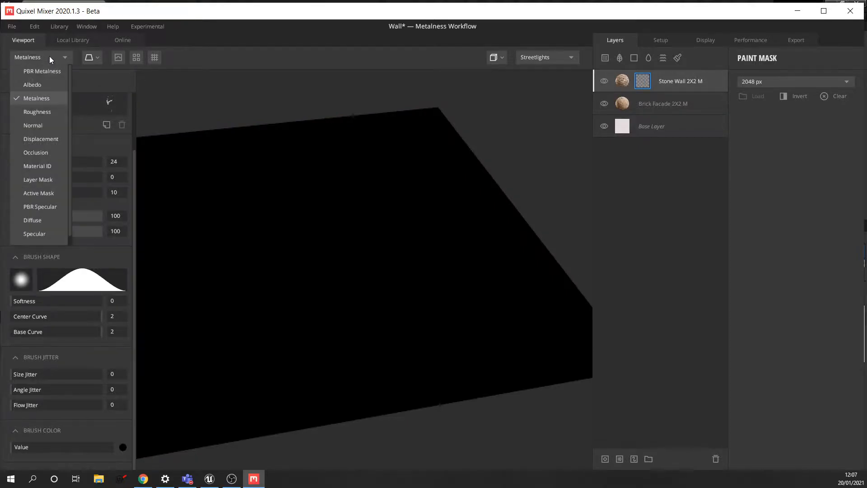
{"action": "left_click", "coordinate": [46, 179]}
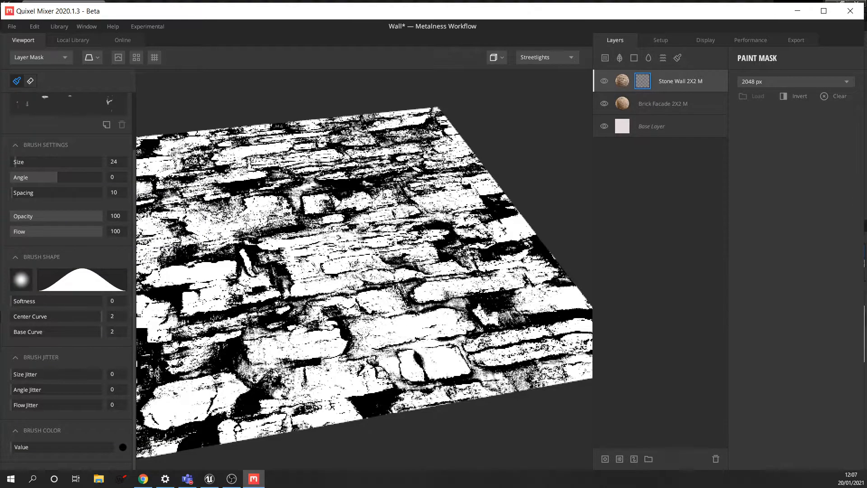
{"action": "left_click", "coordinate": [55, 58]}
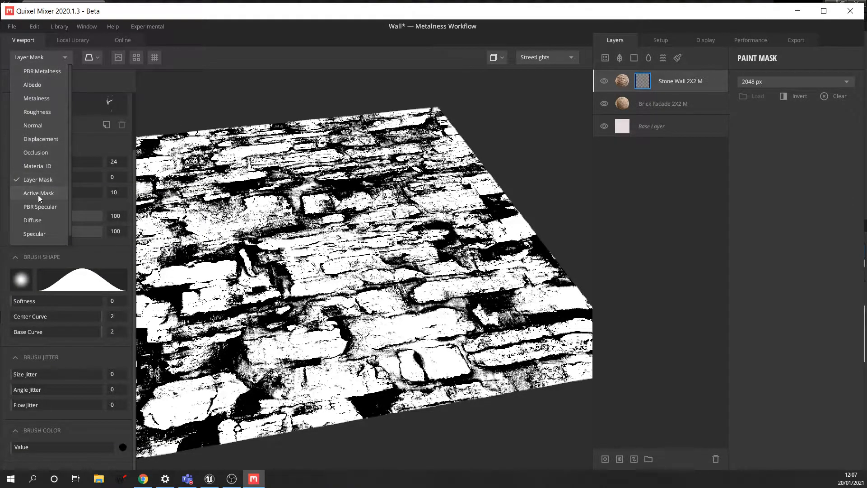
{"action": "left_click", "coordinate": [38, 194]}
{"action": "left_click", "coordinate": [43, 56]}
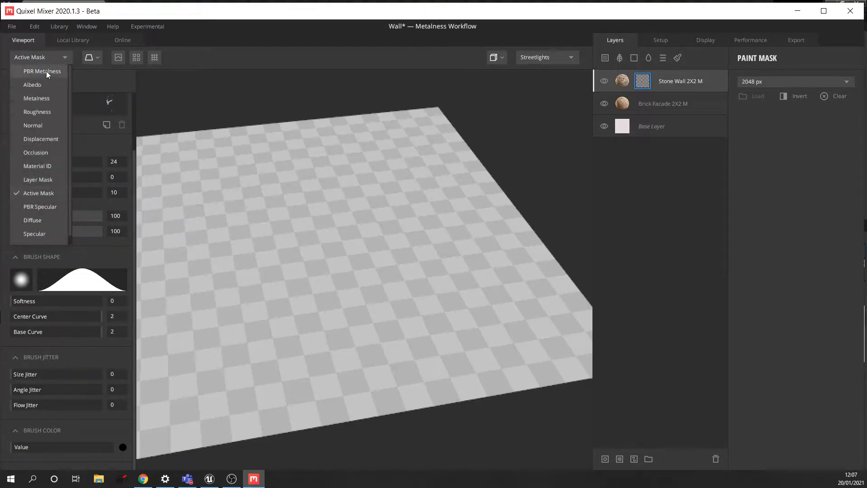
{"action": "left_click", "coordinate": [46, 71]}
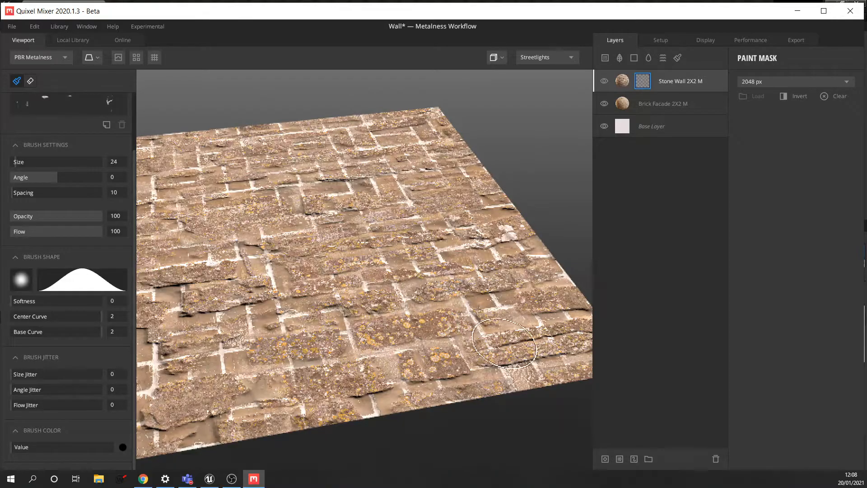
- Paint the mask over the lower-right, lower-edge and middle stones to reveal brick beneath
{"action": "left_click", "coordinate": [505, 348]}
{"action": "left_click_drag", "start_coordinate": [505, 348], "coordinate": [539, 349]}
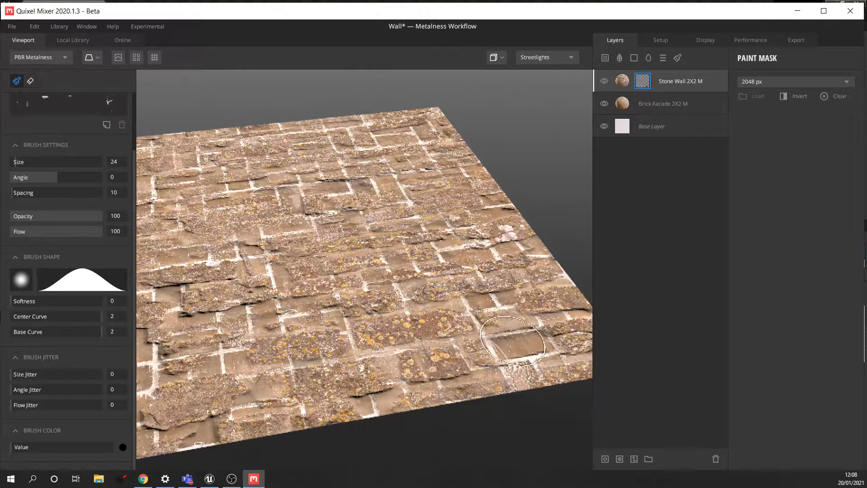
{"action": "middle_click_drag", "start_coordinate": [526, 344], "coordinate": [510, 340]}
{"action": "left_click", "coordinate": [534, 333]}
{"action": "mouse_move", "coordinate": [534, 333]}
{"action": "left_mouse_down"}
{"action": "mouse_move", "coordinate": [570, 322]}
{"action": "mouse_move", "coordinate": [552, 329]}
{"action": "mouse_move", "coordinate": [545, 283]}
{"action": "mouse_move", "coordinate": [473, 318]}
{"action": "mouse_move", "coordinate": [502, 307]}
{"action": "mouse_move", "coordinate": [482, 275]}
{"action": "mouse_move", "coordinate": [526, 258]}
{"action": "mouse_move", "coordinate": [519, 278]}
{"action": "mouse_move", "coordinate": [505, 240]}
{"action": "mouse_move", "coordinate": [513, 222]}
{"action": "mouse_move", "coordinate": [510, 230]}
{"action": "left_mouse_up"}
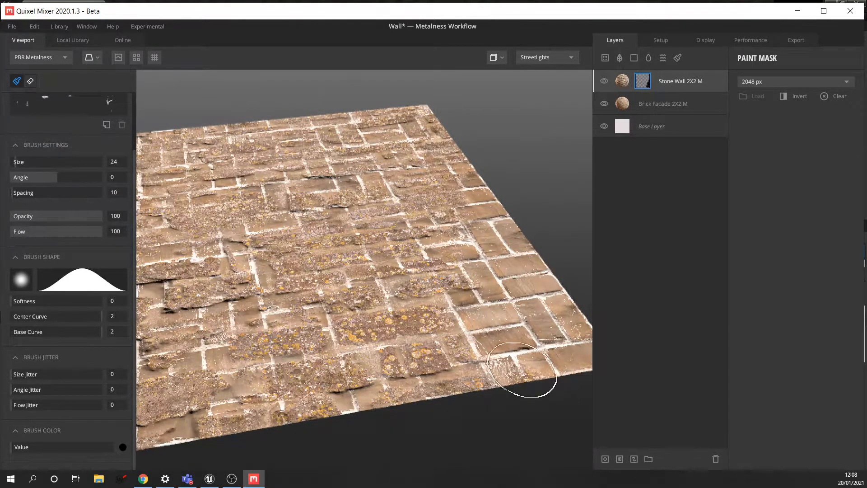
{"action": "mouse_move", "coordinate": [472, 412]}
{"action": "left_mouse_down"}
{"action": "mouse_move", "coordinate": [387, 429]}
{"action": "mouse_move", "coordinate": [494, 408]}
{"action": "mouse_move", "coordinate": [487, 379]}
{"action": "left_mouse_up"}
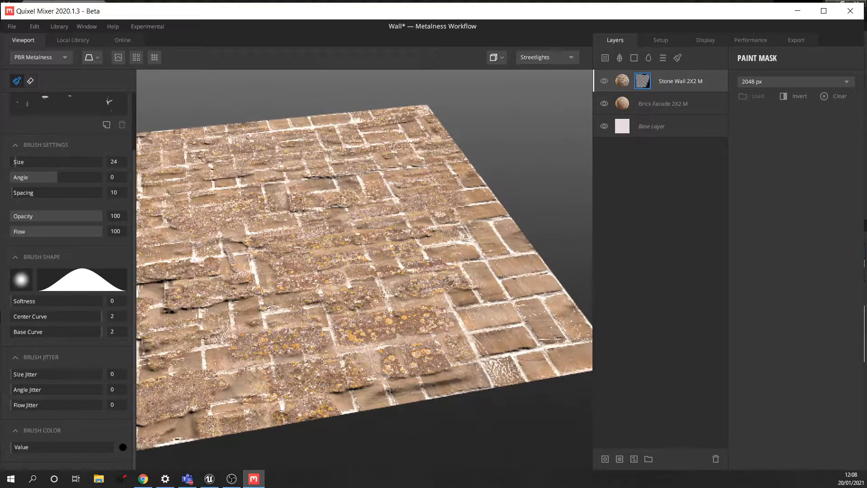
{"action": "left_click", "coordinate": [475, 309]}
{"action": "left_click_drag", "start_coordinate": [389, 291], "coordinate": [315, 307]}
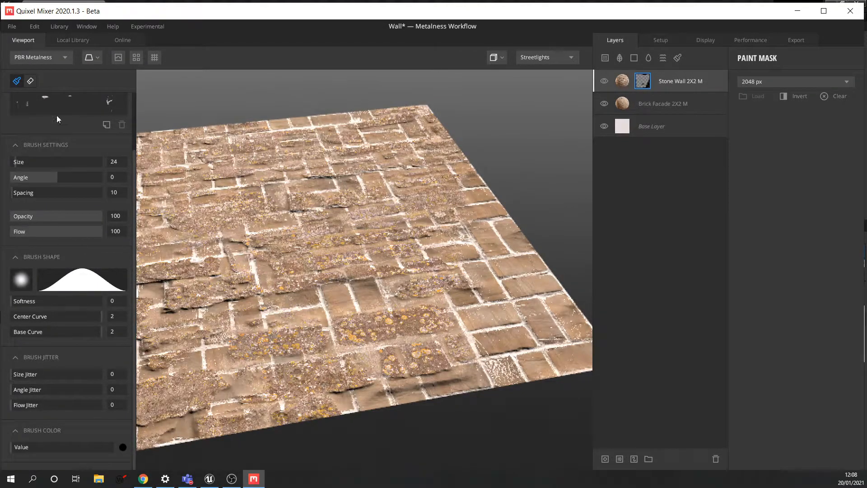
{"action": "scroll", "coordinate": [135, 168], "scroll_direction": "up", "scroll_amount": 3}
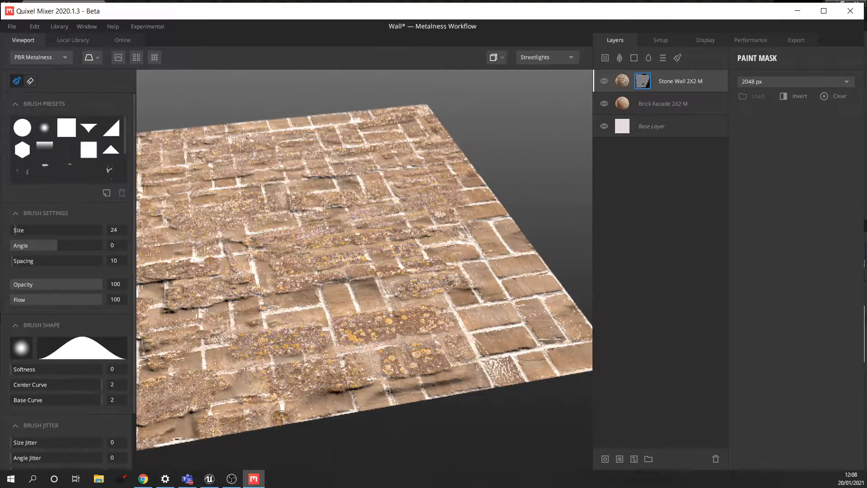
{"action": "mouse_move", "coordinate": [246, 362]}
{"action": "left_mouse_down"}
{"action": "mouse_move", "coordinate": [259, 339]}
{"action": "mouse_move", "coordinate": [315, 333]}
{"action": "left_mouse_up"}
{"action": "mouse_move", "coordinate": [302, 307]}
{"action": "middle_mouse_down"}
{"action": "mouse_move", "coordinate": [349, 310]}
{"action": "mouse_move", "coordinate": [370, 326]}
{"action": "middle_mouse_up"}
{"action": "mouse_move", "coordinate": [247, 325]}
{"action": "left_mouse_down"}
{"action": "mouse_move", "coordinate": [232, 318]}
{"action": "mouse_move", "coordinate": [214, 338]}
{"action": "left_mouse_up"}
{"action": "mouse_move", "coordinate": [251, 338]}
{"action": "left_mouse_down"}
{"action": "mouse_move", "coordinate": [228, 292]}
{"action": "mouse_move", "coordinate": [212, 298]}
{"action": "mouse_move", "coordinate": [214, 261]}
{"action": "mouse_move", "coordinate": [237, 257]}
{"action": "mouse_move", "coordinate": [239, 267]}
{"action": "mouse_move", "coordinate": [279, 252]}
{"action": "left_mouse_up"}
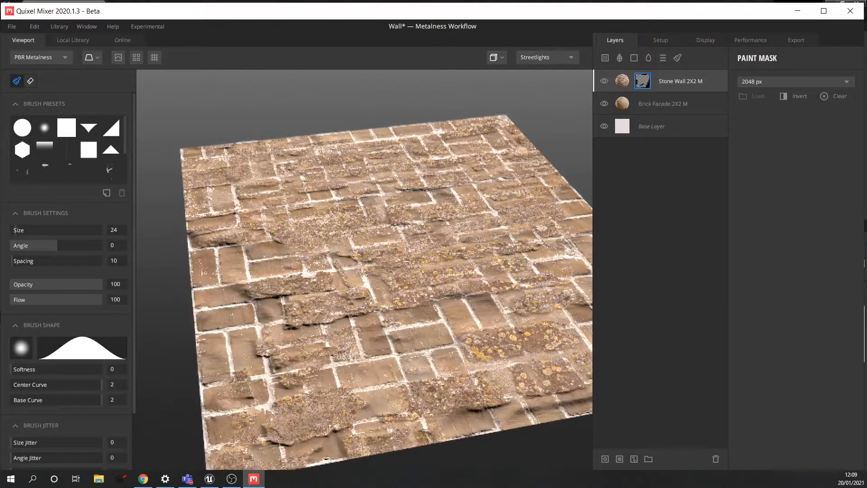
{"action": "left_click_drag", "start_coordinate": [228, 231], "coordinate": [193, 232]}
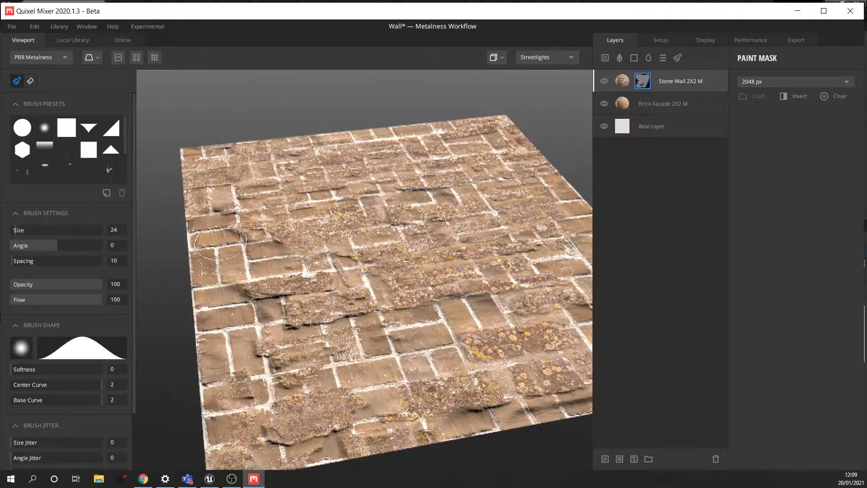
{"action": "mouse_move", "coordinate": [218, 454]}
{"action": "left_mouse_down"}
{"action": "mouse_move", "coordinate": [252, 458]}
{"action": "mouse_move", "coordinate": [246, 431]}
{"action": "left_mouse_up"}
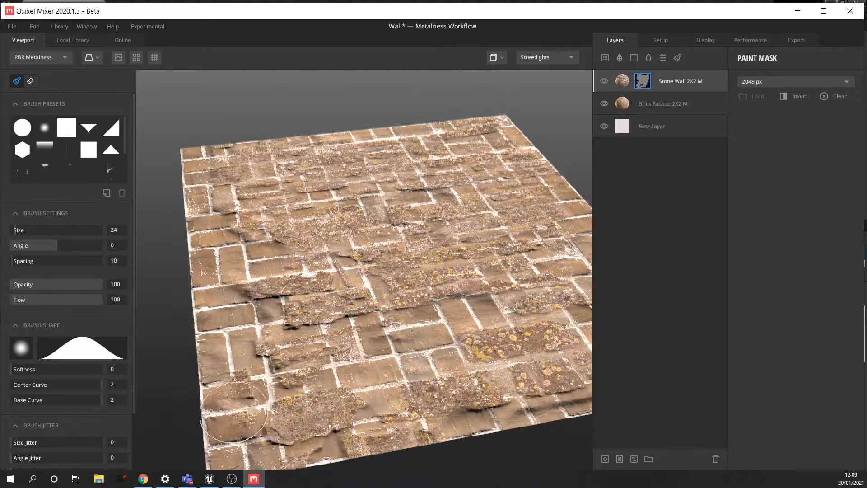
{"action": "left_click_drag", "start_coordinate": [402, 210], "coordinate": [422, 209]}
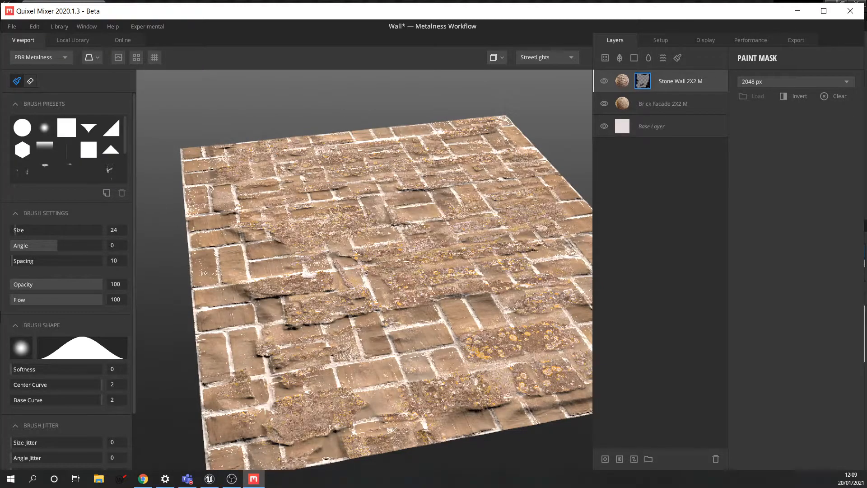
{"action": "left_click_drag", "start_coordinate": [365, 253], "coordinate": [390, 257]}
{"action": "left_click_drag", "start_coordinate": [463, 241], "coordinate": [525, 226]}
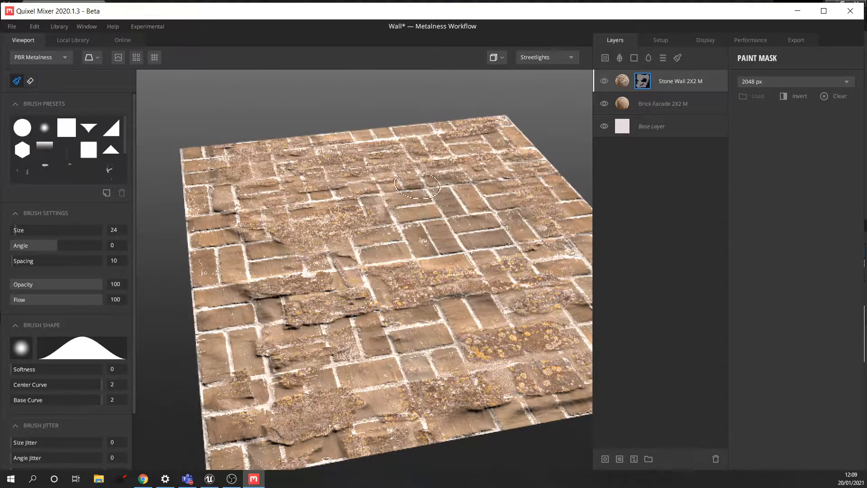
{"action": "left_click_drag", "start_coordinate": [418, 175], "coordinate": [445, 172]}
{"action": "scroll", "coordinate": [365, 269], "scroll_direction": "down", "scroll_amount": 5}
{"action": "scroll", "coordinate": [364, 270], "scroll_direction": "up", "scroll_amount": 4}
{"action": "left_click_drag", "start_coordinate": [437, 178], "coordinate": [429, 172]}
{"action": "scroll", "coordinate": [432, 236], "scroll_direction": "up", "scroll_amount": 2}
{"action": "scroll", "coordinate": [432, 236], "scroll_direction": "down", "scroll_amount": 2}
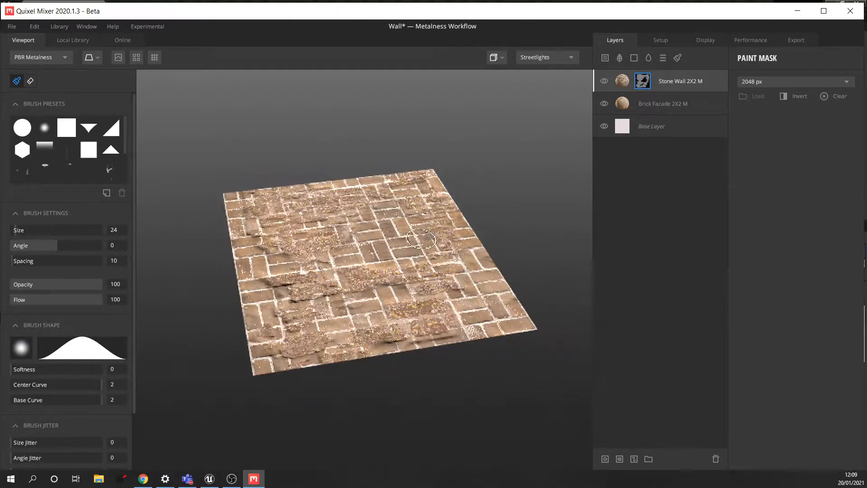
{"action": "scroll", "coordinate": [407, 253], "scroll_direction": "up", "scroll_amount": 1}
{"action": "scroll", "coordinate": [368, 213], "scroll_direction": "up", "scroll_amount": 4}
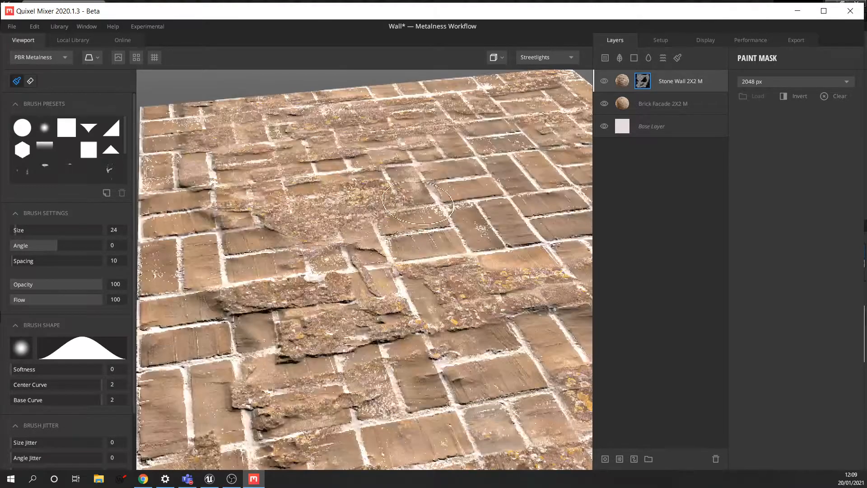
{"action": "left_click", "coordinate": [382, 195]}
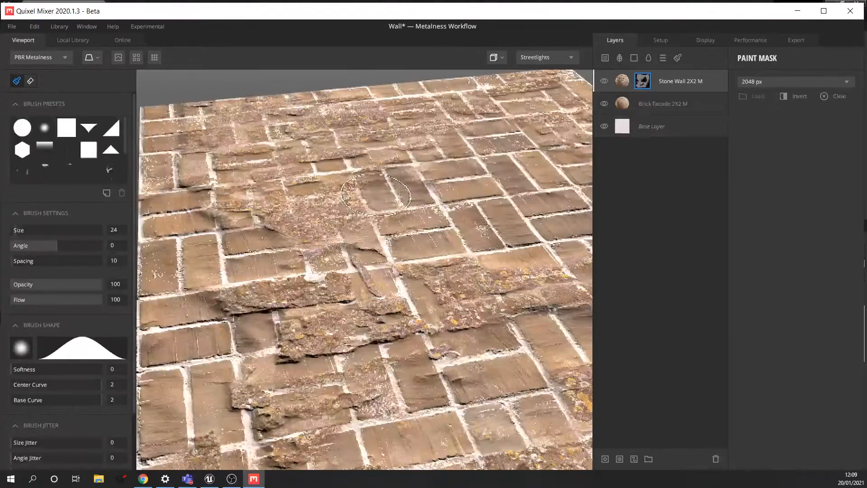
{"action": "scroll", "coordinate": [393, 198], "scroll_direction": "down", "scroll_amount": 2}
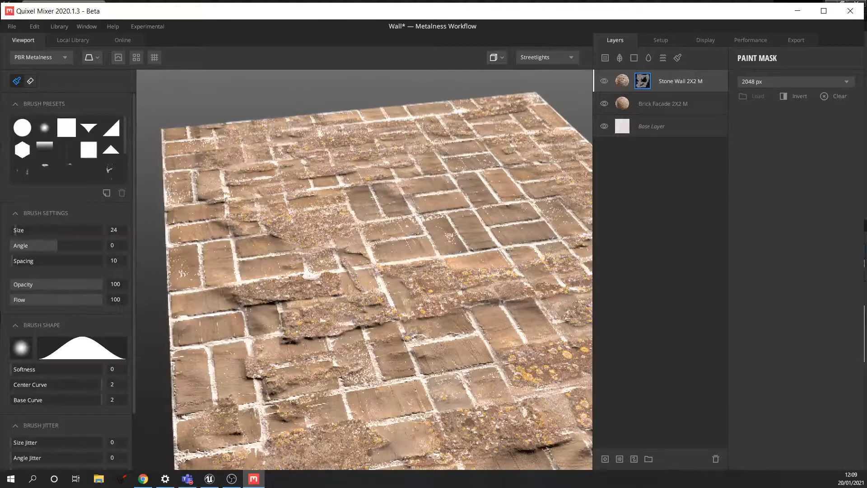
{"action": "scroll", "coordinate": [383, 199], "scroll_direction": "down", "scroll_amount": 5}
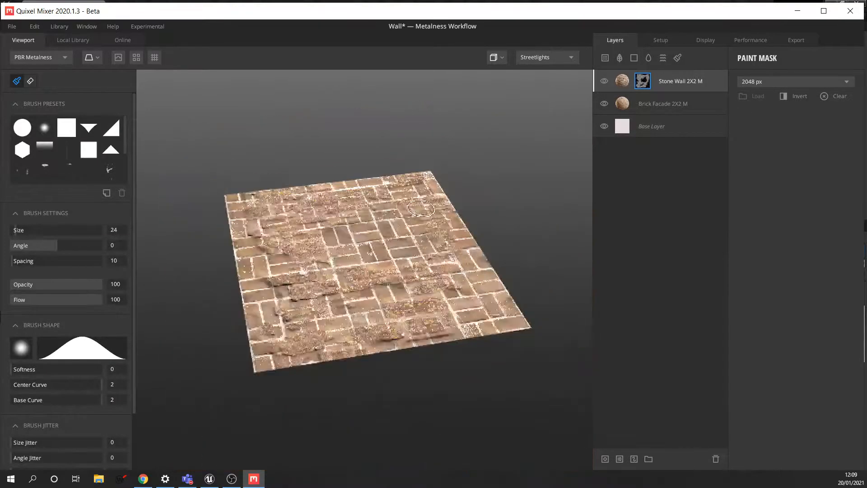
{"action": "scroll", "coordinate": [376, 231], "scroll_direction": "up", "scroll_amount": 4}
{"action": "scroll", "coordinate": [377, 231], "scroll_direction": "down", "scroll_amount": 2}
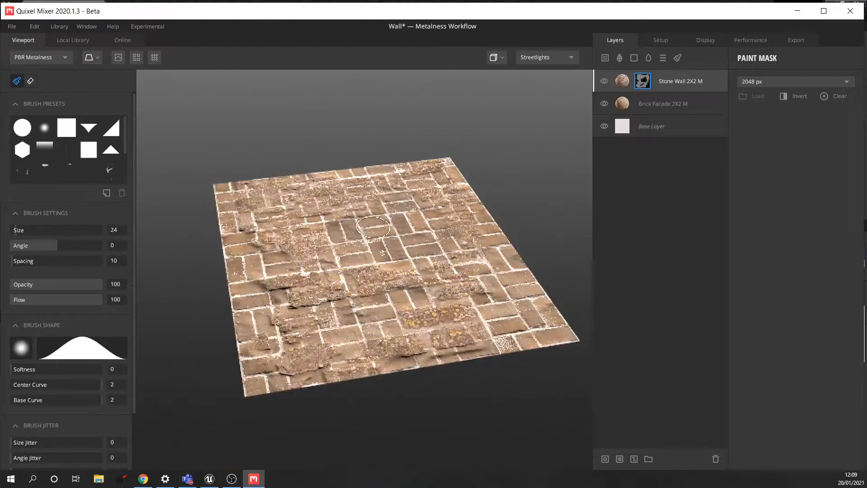
{"action": "mouse_move", "coordinate": [377, 240]}
{"action": "left_mouse_down", "text": "alt"}
{"action": "mouse_move", "coordinate": [378, 271]}
{"action": "mouse_move", "coordinate": [362, 258]}
{"action": "mouse_move", "coordinate": [383, 267]}
{"action": "mouse_move", "coordinate": [372, 248]}
{"action": "left_mouse_up", "text": "alt"}
{"action": "middle_click_drag", "start_coordinate": [385, 212], "coordinate": [385, 238]}
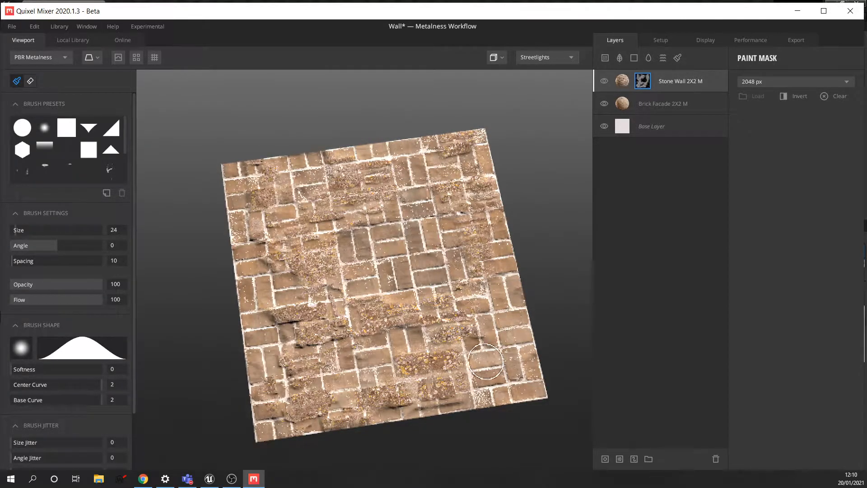
{"action": "scroll", "coordinate": [478, 350], "scroll_direction": "up", "scroll_amount": 2}
{"action": "scroll", "coordinate": [479, 351], "scroll_direction": "down", "scroll_amount": 3}
{"action": "scroll", "coordinate": [313, 225], "scroll_direction": "down", "scroll_amount": 2}
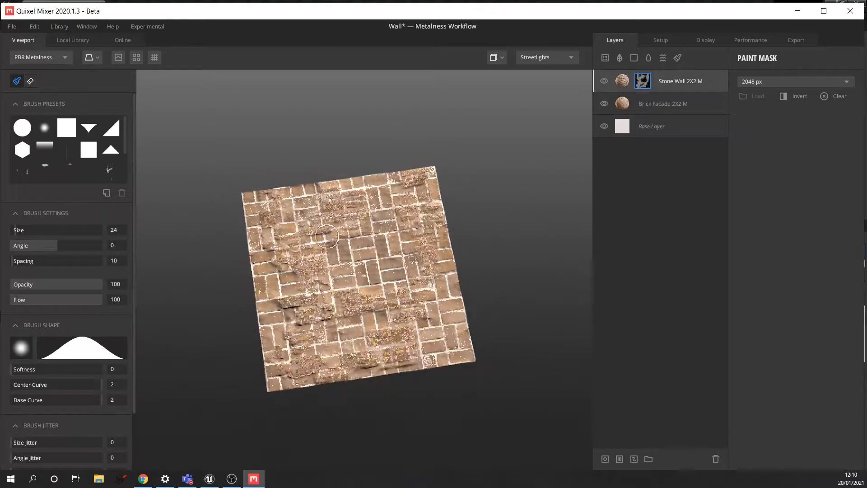
{"action": "scroll", "coordinate": [337, 243], "scroll_direction": "up", "scroll_amount": 3}
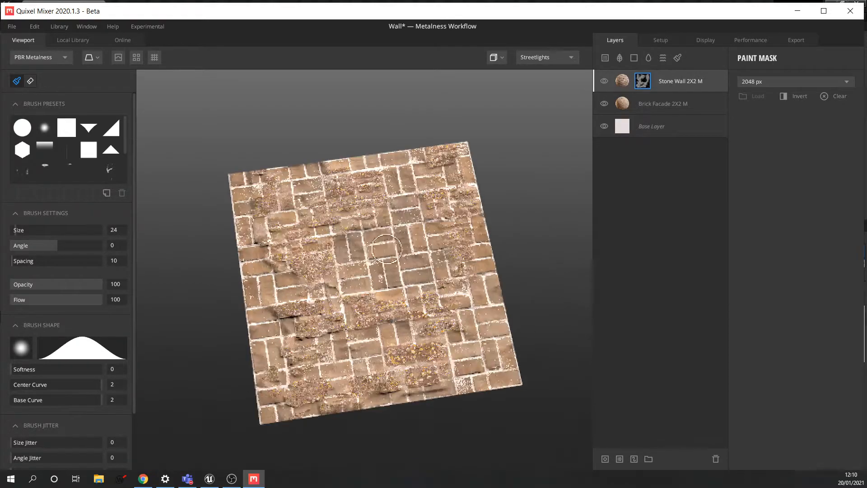
{"action": "left_click", "coordinate": [136, 57]}
{"action": "scroll", "coordinate": [352, 251], "scroll_direction": "down", "scroll_amount": 3}
{"action": "scroll", "coordinate": [353, 251], "scroll_direction": "up", "scroll_amount": 2}
{"action": "scroll", "coordinate": [352, 251], "scroll_direction": "up", "scroll_amount": 3}
{"action": "scroll", "coordinate": [383, 258], "scroll_direction": "down", "scroll_amount": 2}
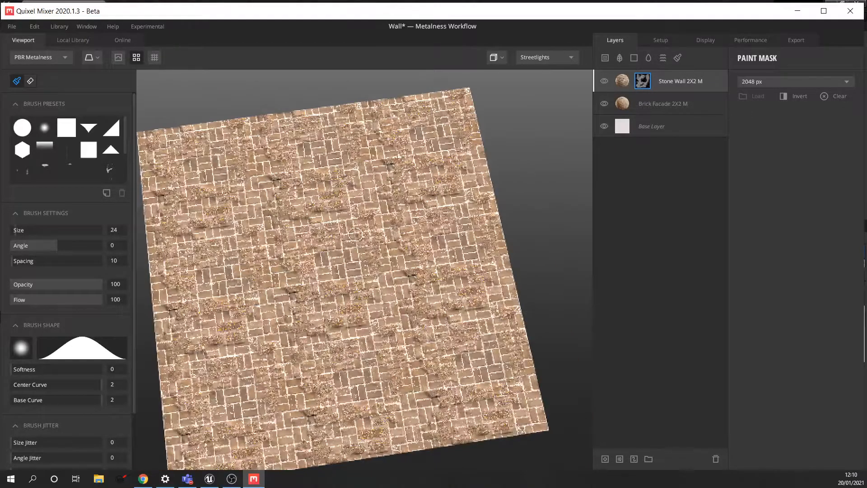
{"action": "left_click", "coordinate": [136, 57]}
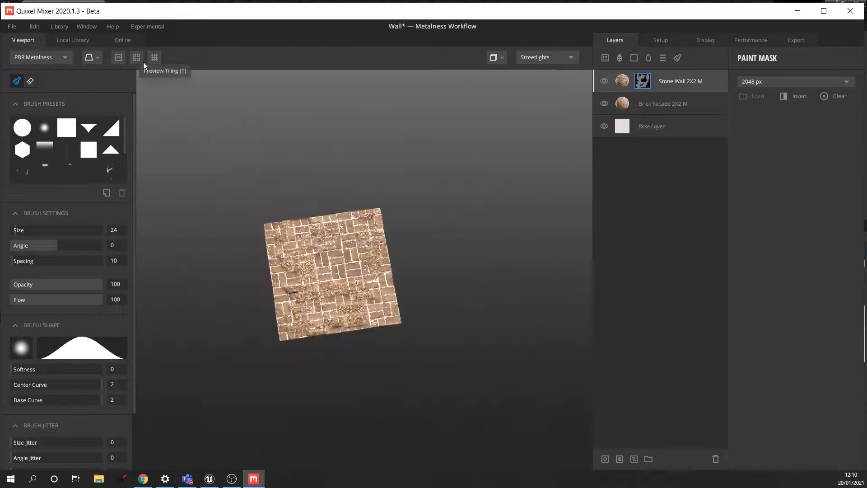
{"action": "scroll", "coordinate": [298, 352], "scroll_direction": "up", "scroll_amount": 8}
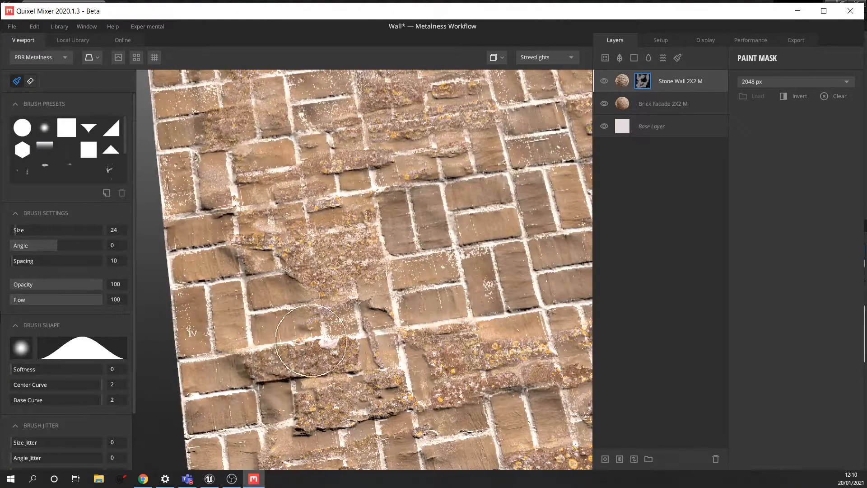
{"action": "scroll", "coordinate": [37, 366], "scroll_direction": "down", "scroll_amount": 2}
{"action": "scroll", "coordinate": [37, 366], "scroll_direction": "down", "scroll_amount": 2}
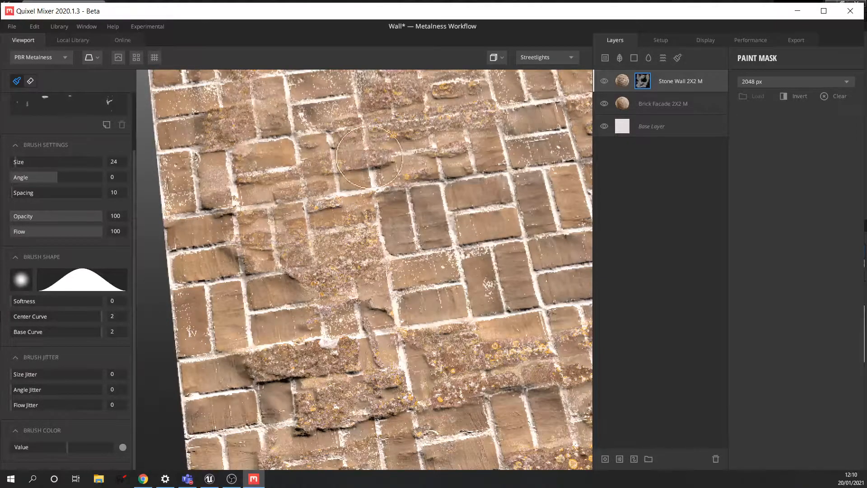
{"action": "scroll", "coordinate": [325, 226], "scroll_direction": "down", "scroll_amount": 5}
{"action": "scroll", "coordinate": [350, 259], "scroll_direction": "up", "scroll_amount": 4}
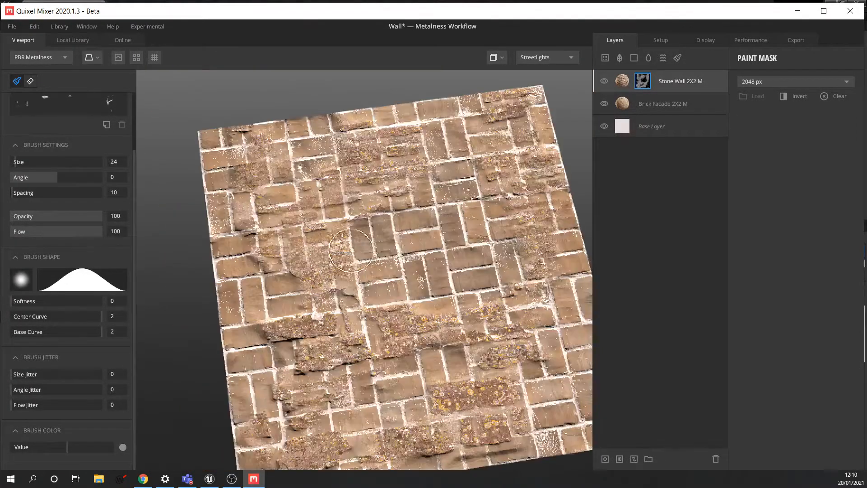
{"action": "scroll", "coordinate": [394, 247], "scroll_direction": "down", "scroll_amount": 3}
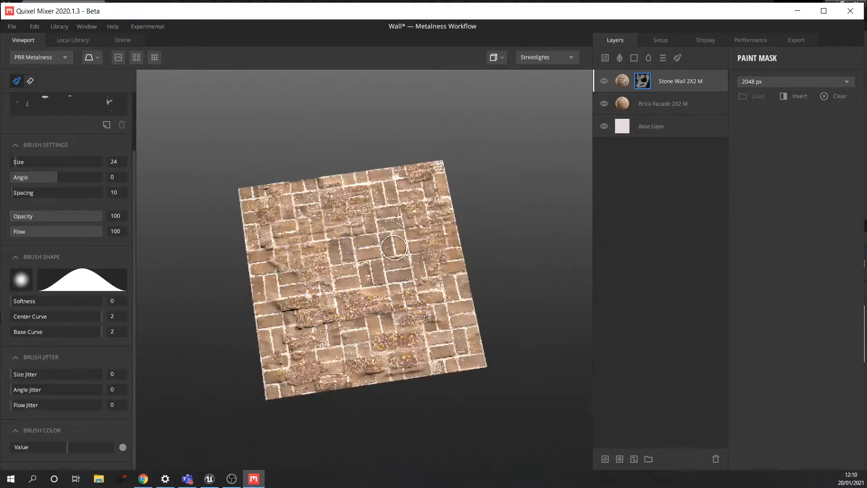
{"action": "mouse_move", "coordinate": [410, 247]}
{"action": "left_mouse_down", "text": "alt"}
{"action": "mouse_move", "coordinate": [410, 256]}
{"action": "mouse_move", "coordinate": [397, 249]}
{"action": "left_mouse_up", "text": "alt"}
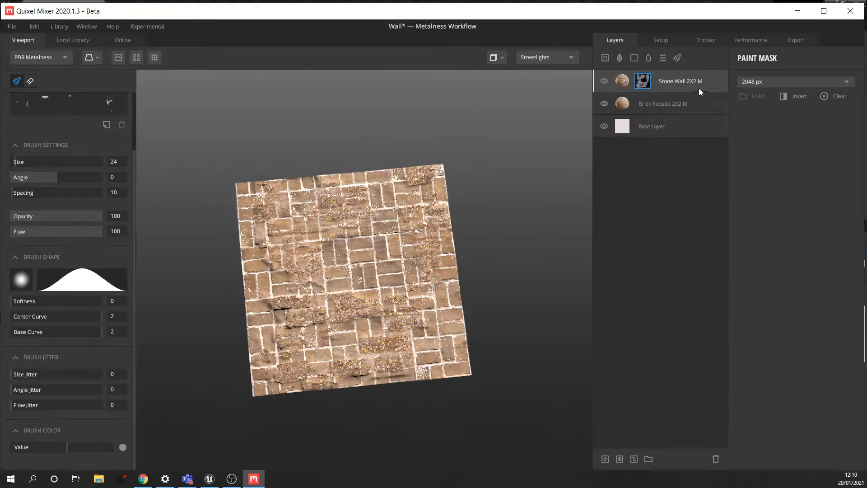
- Select the Stone Wall layer and orbit the wall into a floor-like view
{"action": "left_click", "coordinate": [624, 81]}
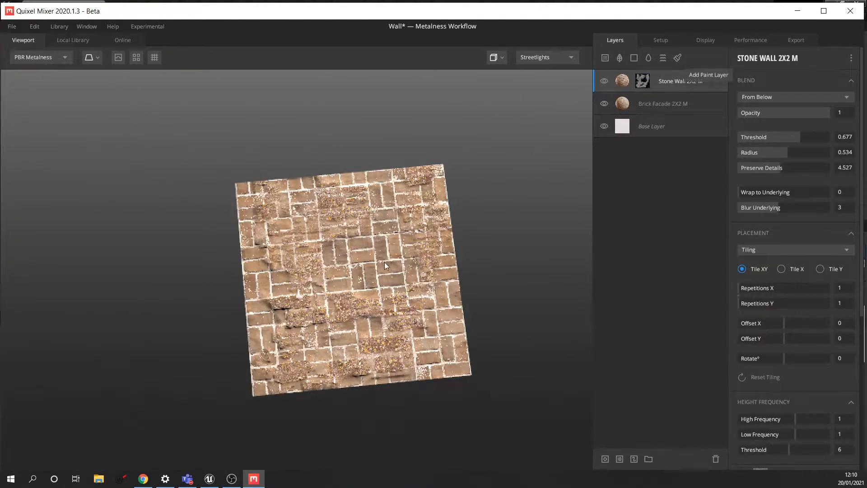
{"action": "scroll", "coordinate": [386, 261], "scroll_direction": "up", "scroll_amount": 3}
{"action": "left_click_drag", "start_coordinate": [375, 265], "coordinate": [379, 233], "text": "alt"}
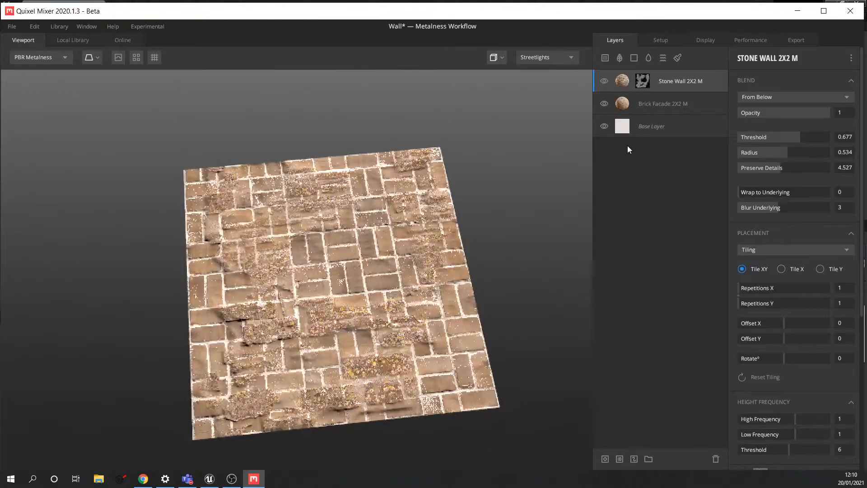
{"action": "left_click_drag", "start_coordinate": [385, 263], "coordinate": [414, 263], "text": "alt"}
- Add the Decomposing Plant Debris atlas from the Local Library as a new layer
{"action": "left_click", "coordinate": [618, 59]}
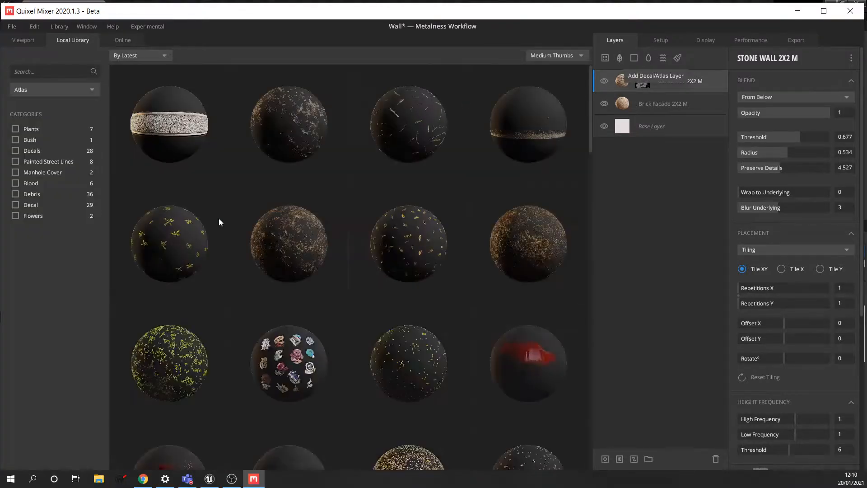
{"action": "scroll", "coordinate": [518, 191], "scroll_direction": "down", "scroll_amount": 3}
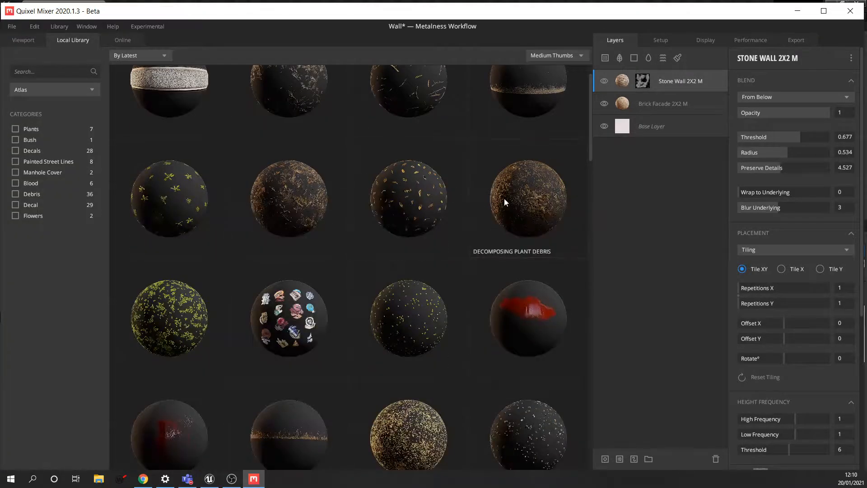
{"action": "scroll", "coordinate": [465, 191], "scroll_direction": "down", "scroll_amount": 1}
{"action": "scroll", "coordinate": [464, 189], "scroll_direction": "up", "scroll_amount": 2}
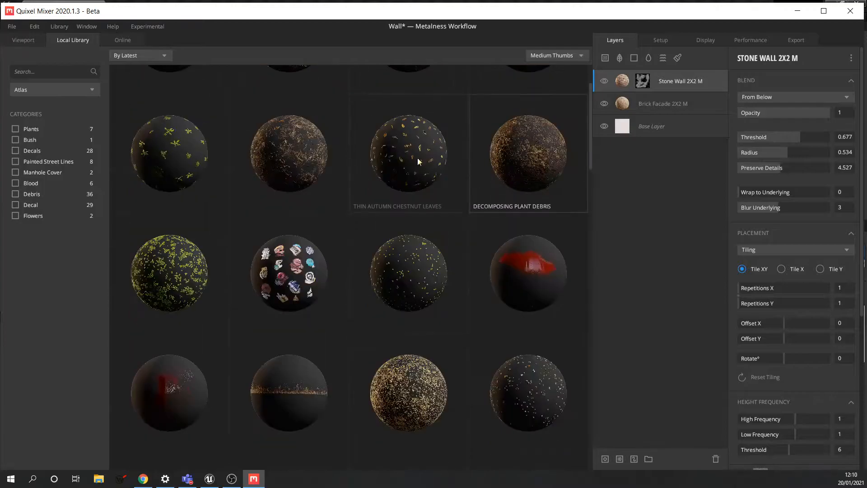
{"action": "scroll", "coordinate": [506, 158], "scroll_direction": "down", "scroll_amount": 1}
{"action": "left_click", "coordinate": [530, 109]}
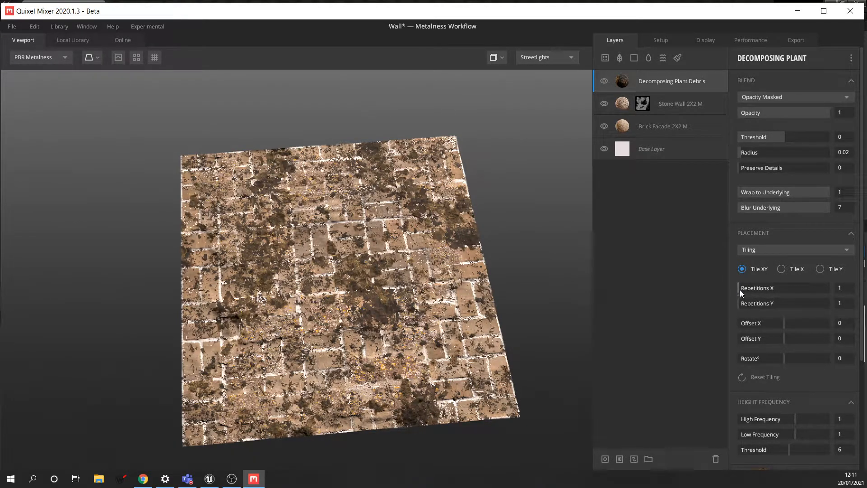
- Raise the debris layer's High Frequency to 2.791
{"action": "scroll", "coordinate": [766, 346], "scroll_direction": "down", "scroll_amount": 1}
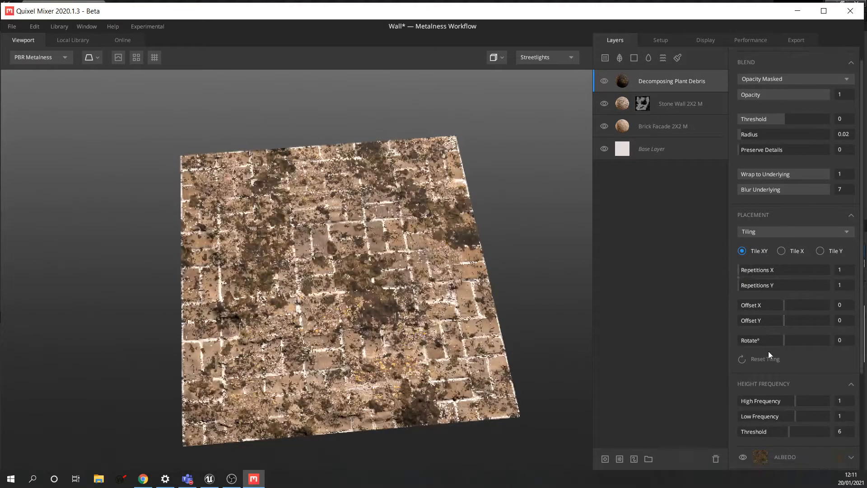
{"action": "scroll", "coordinate": [776, 358], "scroll_direction": "down", "scroll_amount": 1}
{"action": "left_click_drag", "start_coordinate": [798, 384], "coordinate": [814, 381]}
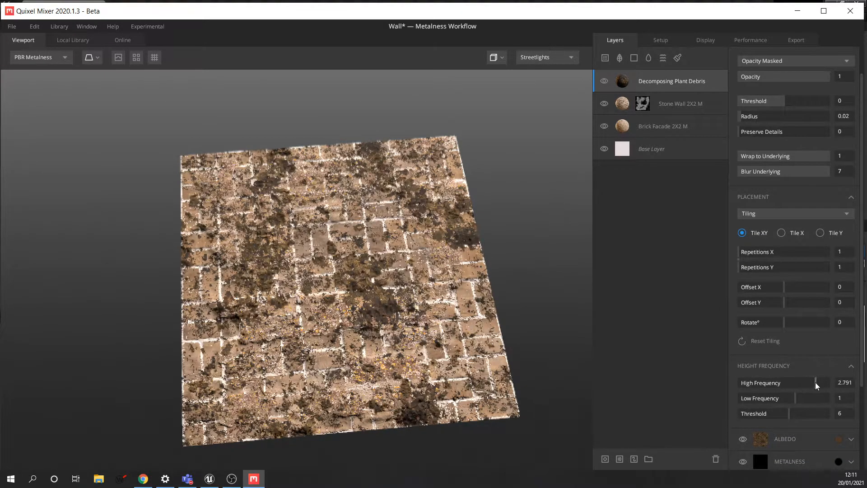
- Keep the Opacity Masked blend and lower the debris opacity to compare it with the wall
{"action": "scroll", "coordinate": [806, 109], "scroll_direction": "up", "scroll_amount": 2}
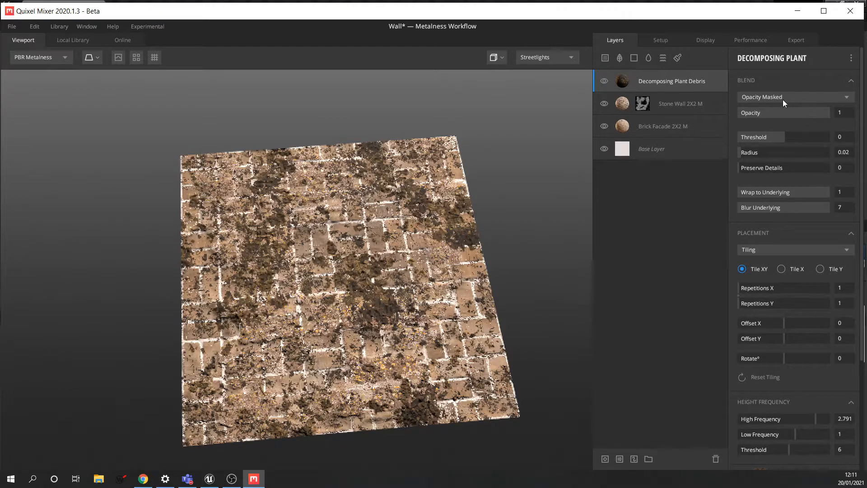
{"action": "left_click", "coordinate": [797, 98]}
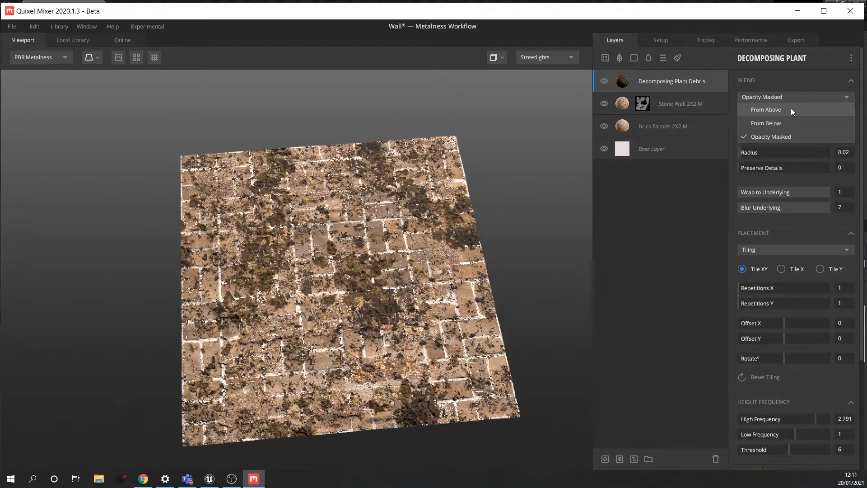
{"action": "left_click", "coordinate": [788, 135]}
{"action": "mouse_move", "coordinate": [829, 116]}
{"action": "left_mouse_down"}
{"action": "mouse_move", "coordinate": [743, 122]}
{"action": "mouse_move", "coordinate": [844, 119]}
{"action": "left_mouse_up"}
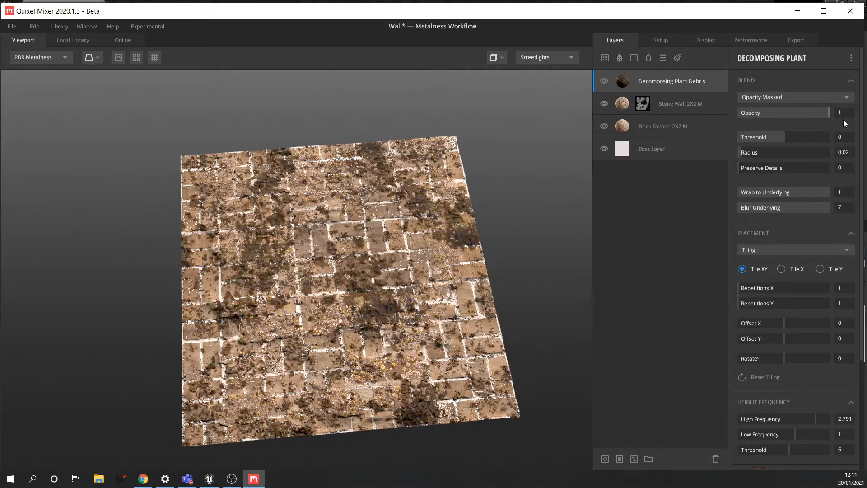
- Switch the debris blend to From Below and raise its Threshold to 0.358
{"action": "left_click", "coordinate": [789, 95]}
{"action": "left_click", "coordinate": [776, 124]}
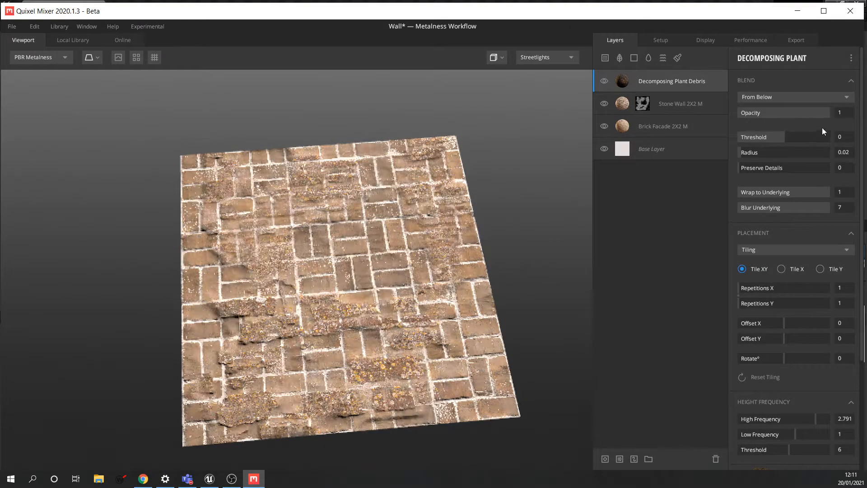
{"action": "left_click_drag", "start_coordinate": [784, 138], "coordinate": [792, 138]}
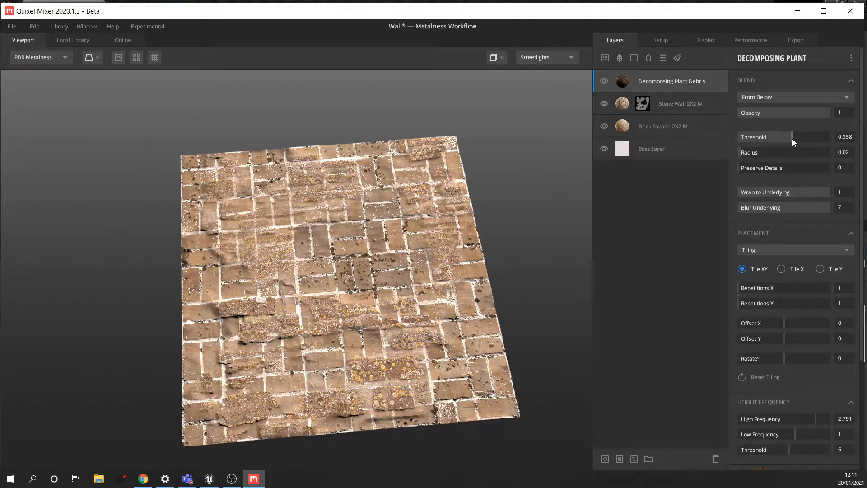
{"action": "scroll", "coordinate": [367, 283], "scroll_direction": "up", "scroll_amount": 5}
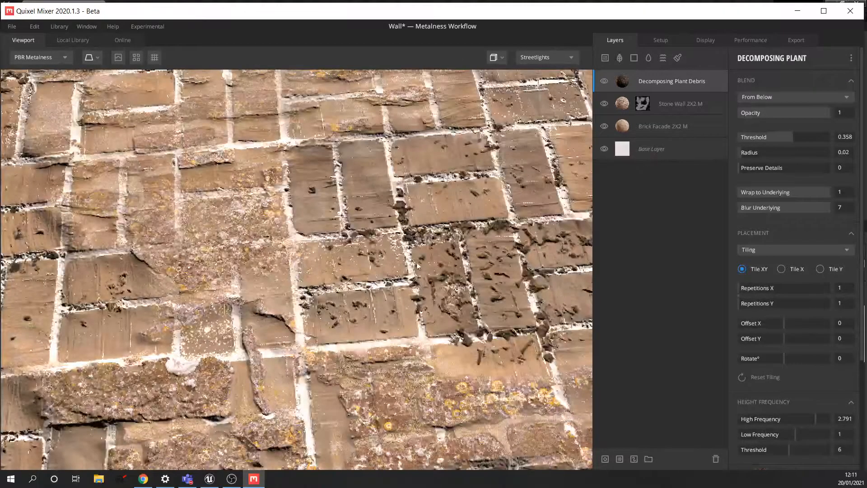
{"action": "scroll", "coordinate": [440, 262], "scroll_direction": "up", "scroll_amount": 2}
{"action": "scroll", "coordinate": [443, 262], "scroll_direction": "down", "scroll_amount": 5}
{"action": "scroll", "coordinate": [443, 261], "scroll_direction": "up", "scroll_amount": 5}
{"action": "scroll", "coordinate": [442, 265], "scroll_direction": "down", "scroll_amount": 6}
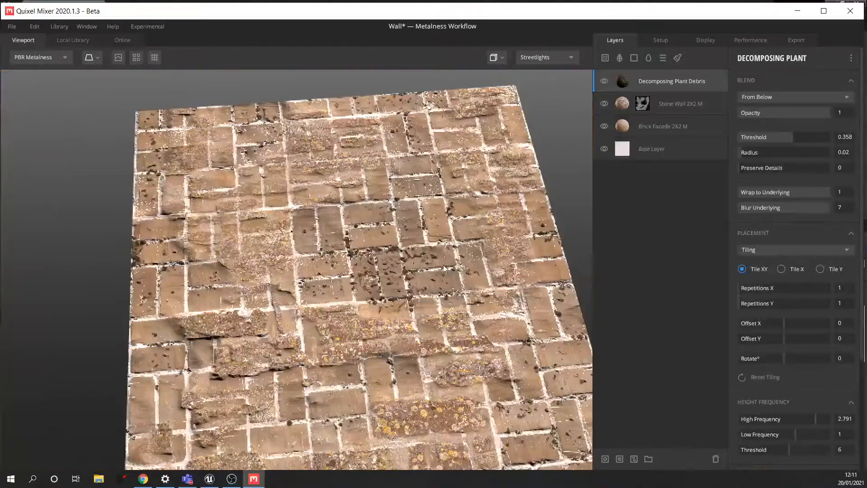
{"action": "scroll", "coordinate": [443, 265], "scroll_direction": "down", "scroll_amount": 4}
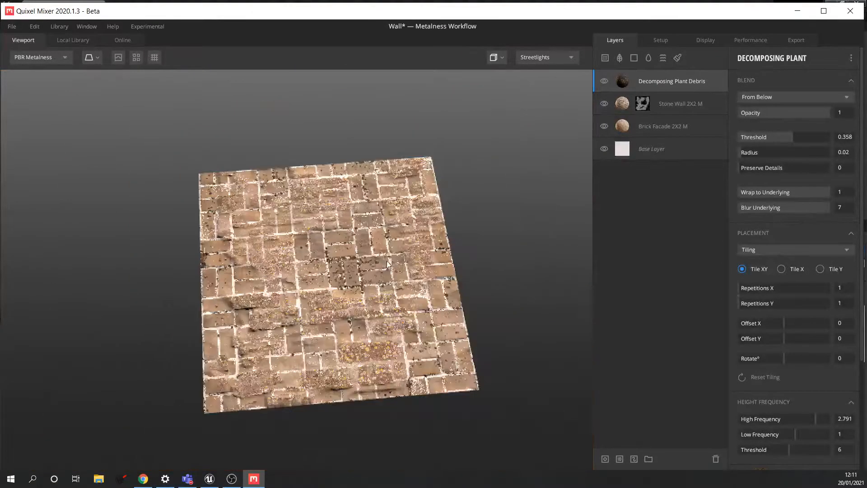
{"action": "scroll", "coordinate": [397, 264], "scroll_direction": "up", "scroll_amount": 3}
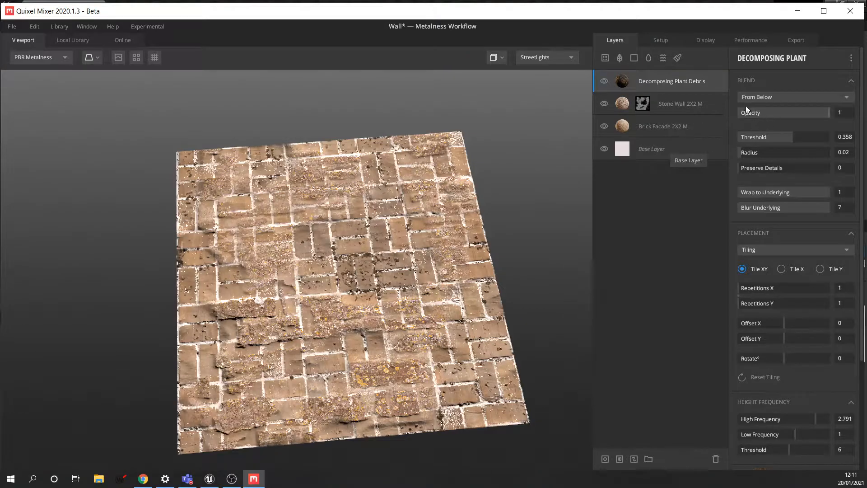
- Add a paint mask to the debris layer and paint out dark debris spots with black
{"action": "left_click", "coordinate": [634, 458]}
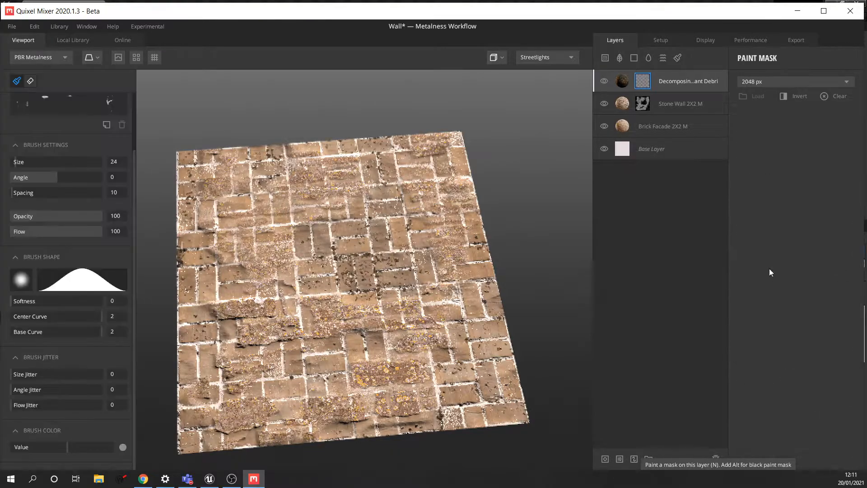
{"action": "scroll", "coordinate": [273, 337], "scroll_direction": "down", "scroll_amount": 3}
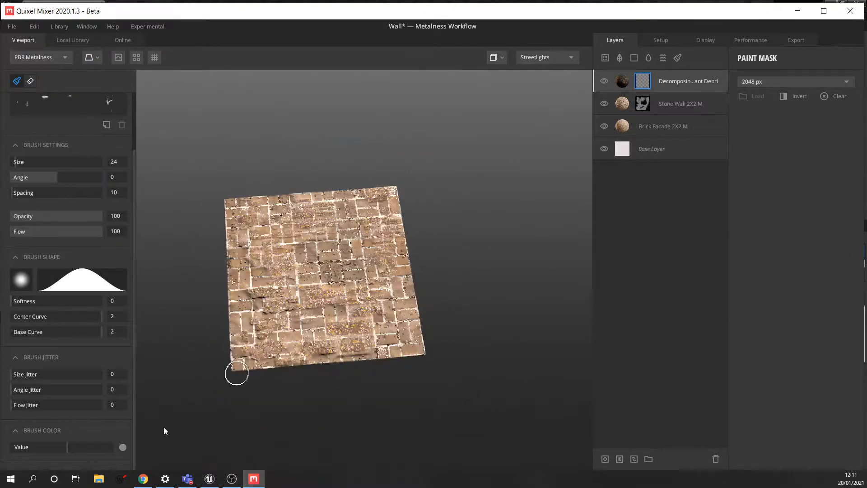
{"action": "left_click_drag", "start_coordinate": [69, 451], "coordinate": [22, 448]}
{"action": "scroll", "coordinate": [348, 259], "scroll_direction": "up", "scroll_amount": 5}
{"action": "mouse_move", "coordinate": [348, 259]}
{"action": "left_mouse_down"}
{"action": "mouse_move", "coordinate": [343, 217]}
{"action": "mouse_move", "coordinate": [330, 212]}
{"action": "mouse_move", "coordinate": [354, 280]}
{"action": "mouse_move", "coordinate": [406, 289]}
{"action": "mouse_move", "coordinate": [419, 271]}
{"action": "mouse_move", "coordinate": [429, 221]}
{"action": "mouse_move", "coordinate": [451, 264]}
{"action": "mouse_move", "coordinate": [426, 316]}
{"action": "mouse_move", "coordinate": [505, 301]}
{"action": "left_mouse_up"}
{"action": "scroll", "coordinate": [497, 271], "scroll_direction": "down", "scroll_amount": 3}
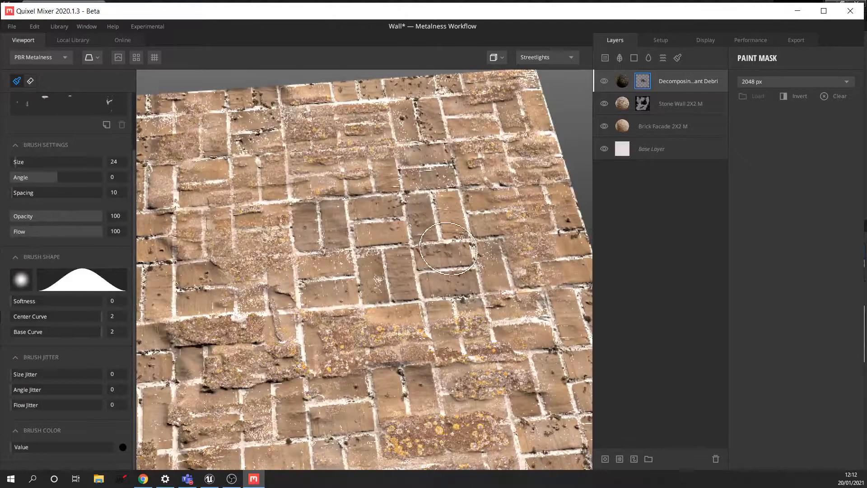
{"action": "left_click", "coordinate": [626, 83]}
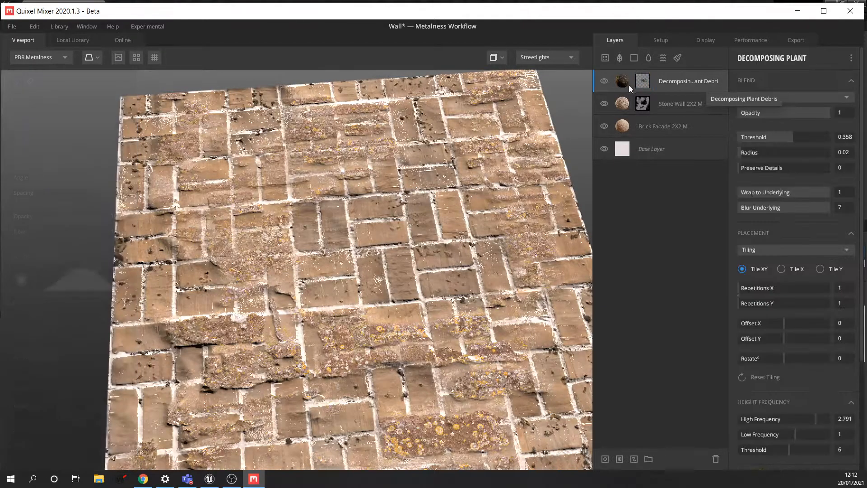
{"action": "scroll", "coordinate": [823, 296], "scroll_direction": "down", "scroll_amount": 2}
{"action": "scroll", "coordinate": [823, 300], "scroll_direction": "down", "scroll_amount": 2}
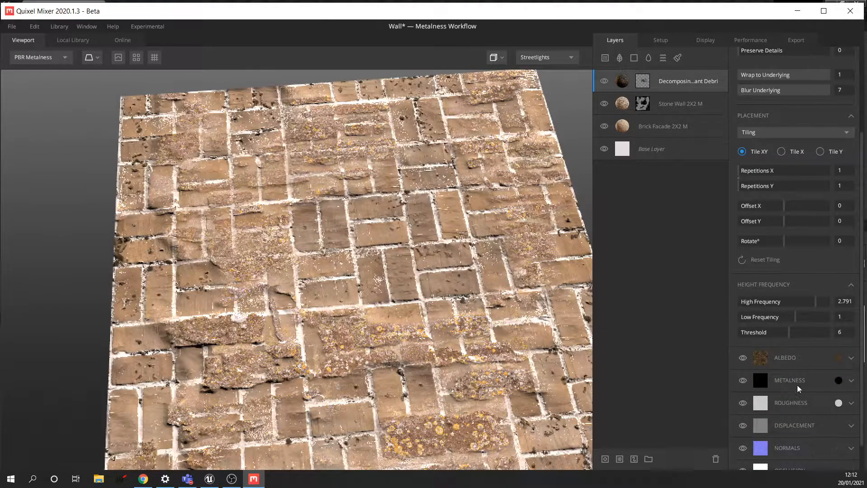
- Apply the dark brown hex 1E150A as the Decomposing Plant Debris albedo colour
{"action": "left_click", "coordinate": [840, 358]}
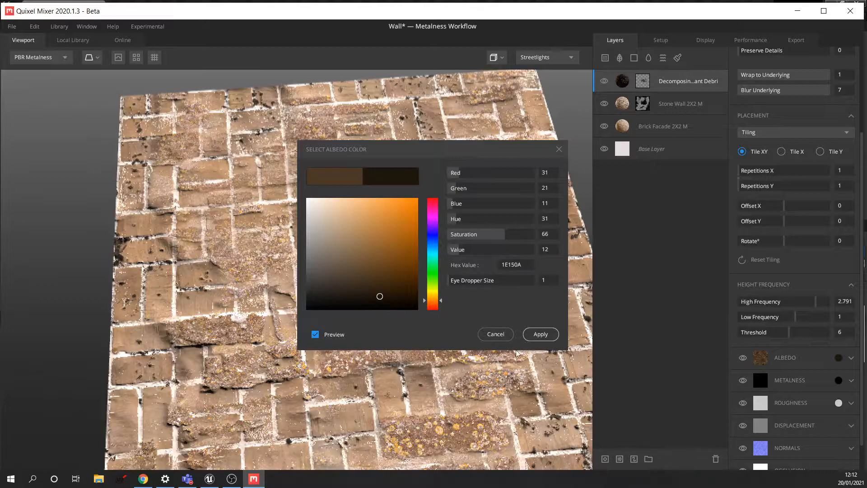
{"action": "left_click", "coordinate": [541, 334]}
{"action": "scroll", "coordinate": [449, 314], "scroll_direction": "down", "scroll_amount": 5}
{"action": "scroll", "coordinate": [341, 291], "scroll_direction": "up", "scroll_amount": 5}
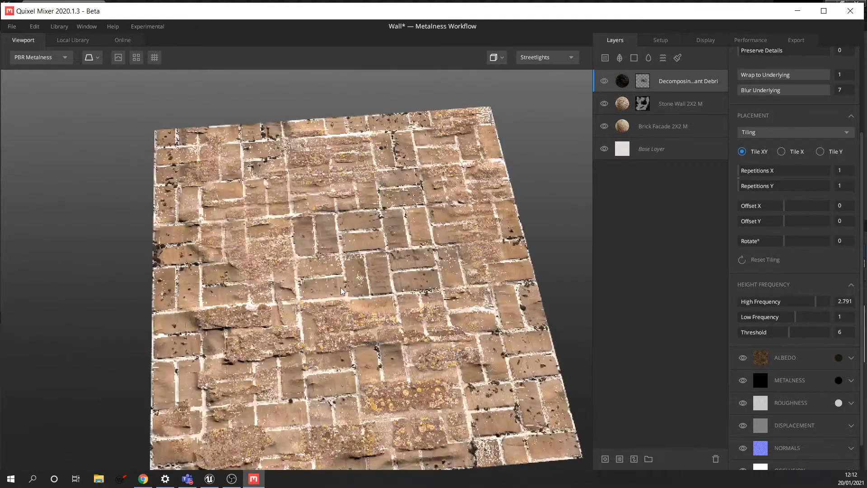
{"action": "scroll", "coordinate": [365, 292], "scroll_direction": "down", "scroll_amount": 3}
{"action": "scroll", "coordinate": [366, 293], "scroll_direction": "up", "scroll_amount": 4}
{"action": "scroll", "coordinate": [368, 294], "scroll_direction": "down", "scroll_amount": 2}
{"action": "scroll", "coordinate": [368, 294], "scroll_direction": "down", "scroll_amount": 1}
{"action": "scroll", "coordinate": [398, 289], "scroll_direction": "up", "scroll_amount": 2}
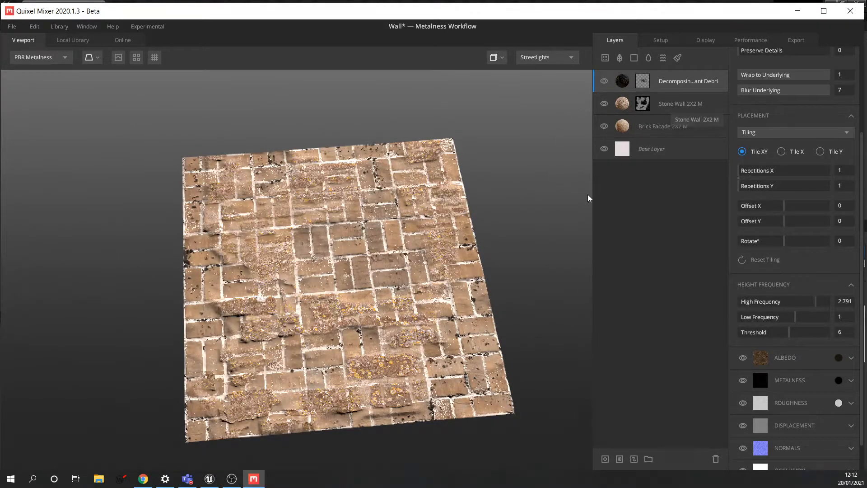
- Add a Liquid layer and raise its Surface Threshold to spread puddles across the bricks
{"action": "left_click", "coordinate": [648, 58]}
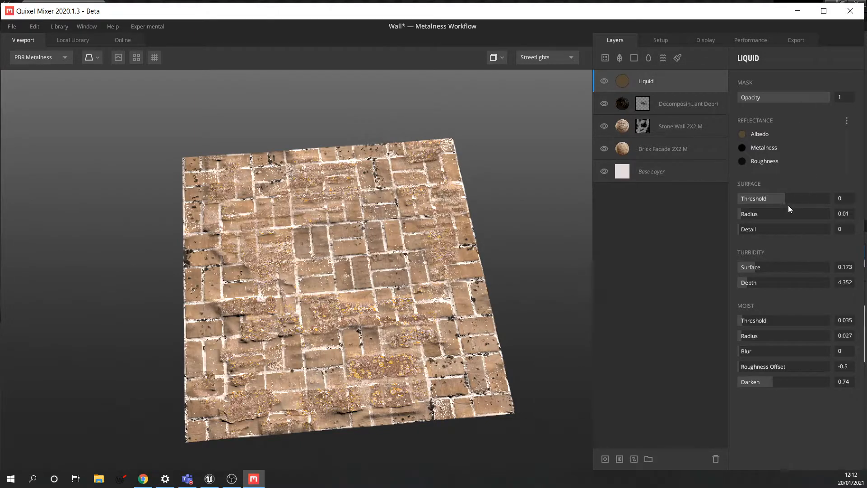
{"action": "left_click_drag", "start_coordinate": [784, 201], "coordinate": [797, 202]}
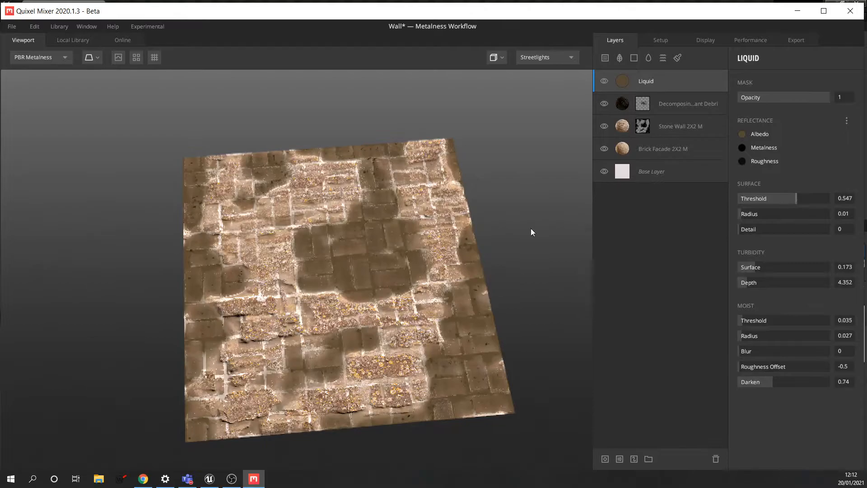
{"action": "scroll", "coordinate": [430, 280], "scroll_direction": "up", "scroll_amount": 2}
{"action": "scroll", "coordinate": [430, 281], "scroll_direction": "up", "scroll_amount": 3}
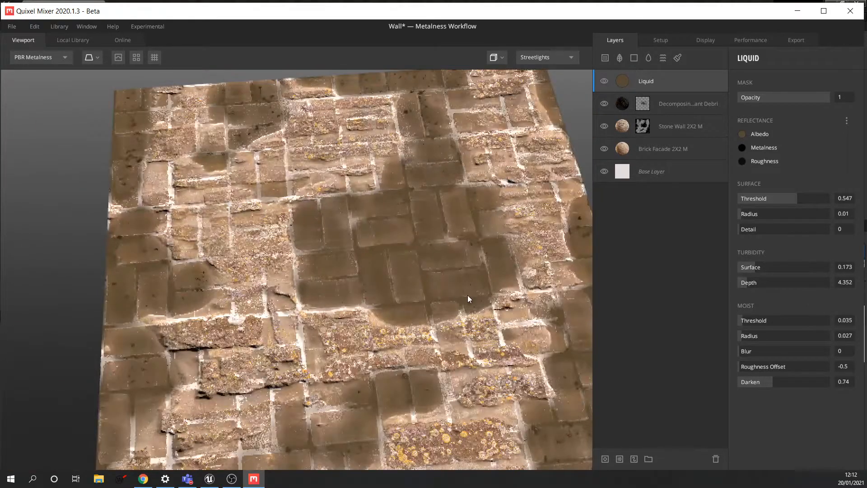
{"action": "left_click_drag", "start_coordinate": [491, 304], "coordinate": [430, 292]}
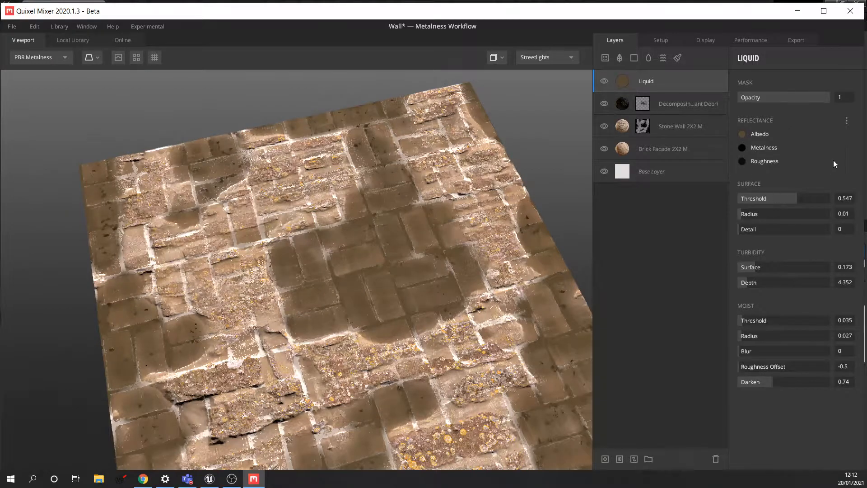
- Tune the liquid: Surface Threshold 0.746, wider Radius, lower turbidity, Moist Threshold 0.045
{"action": "left_click", "coordinate": [795, 198]}
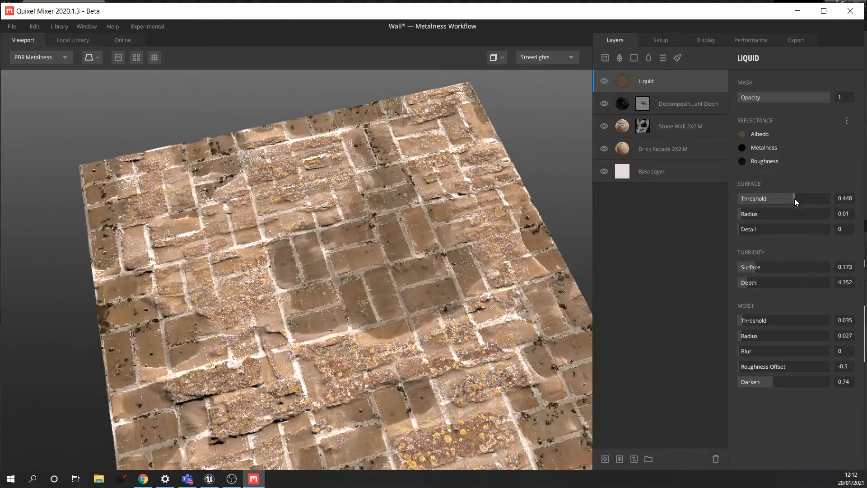
{"action": "left_click_drag", "start_coordinate": [741, 215], "coordinate": [761, 217]}
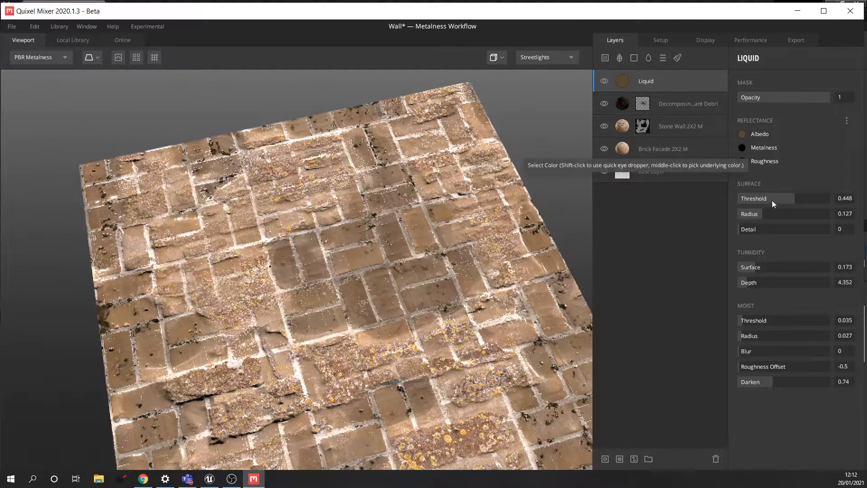
{"action": "left_click", "coordinate": [800, 198]}
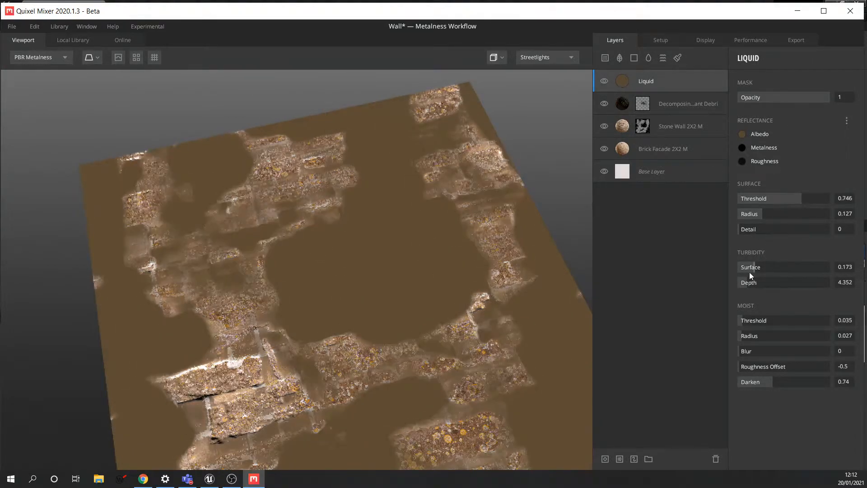
{"action": "left_click_drag", "start_coordinate": [760, 269], "coordinate": [746, 284]}
{"action": "left_click", "coordinate": [752, 267]}
{"action": "mouse_move", "coordinate": [741, 321]}
{"action": "left_mouse_down"}
{"action": "mouse_move", "coordinate": [779, 318]}
{"action": "mouse_move", "coordinate": [741, 318]}
{"action": "left_mouse_up"}
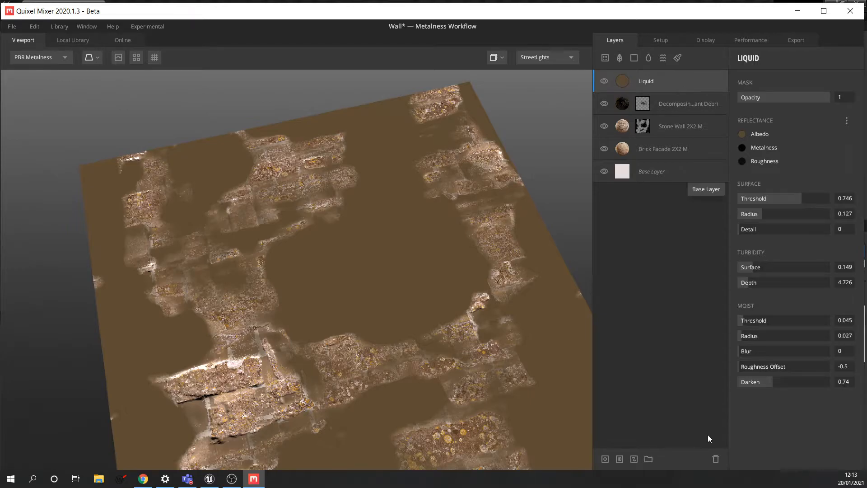
- Replace the Liquid layer with a new Noise layer and raise its amplitude
{"action": "left_click", "coordinate": [715, 458]}
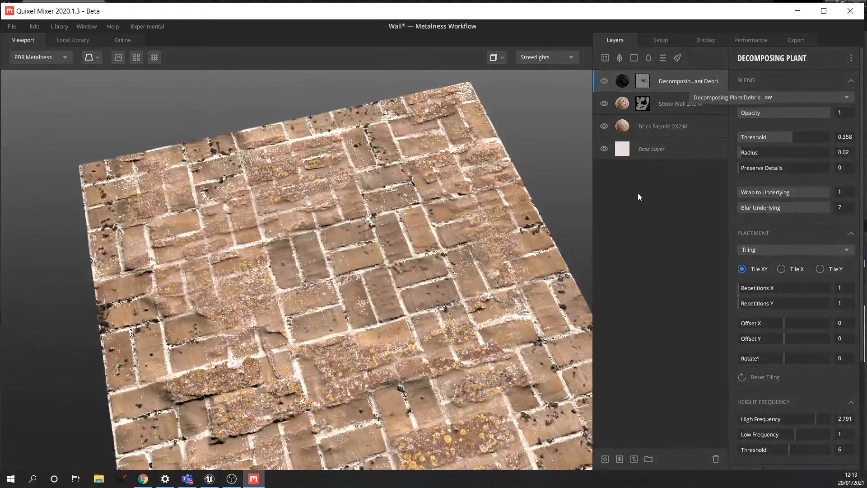
{"action": "left_click", "coordinate": [662, 58]}
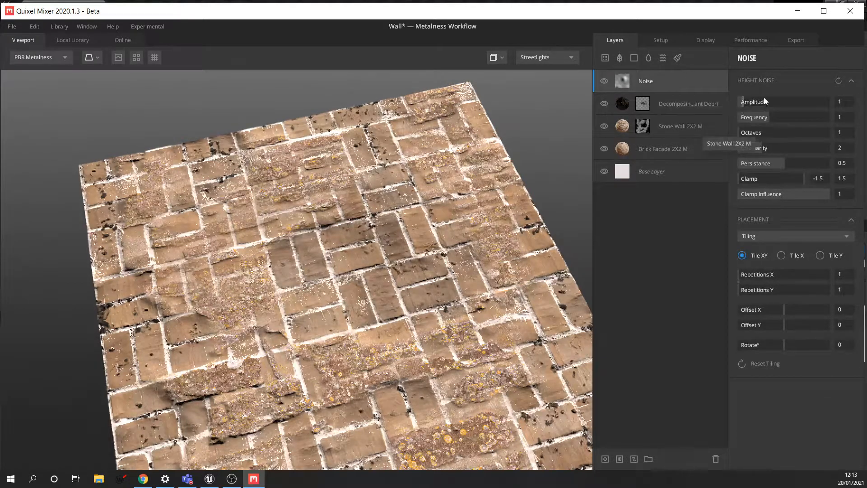
{"action": "left_click_drag", "start_coordinate": [742, 102], "coordinate": [800, 120]}
{"action": "scroll", "coordinate": [481, 229], "scroll_direction": "down", "scroll_amount": 5}
{"action": "scroll", "coordinate": [439, 257], "scroll_direction": "up", "scroll_amount": 3}
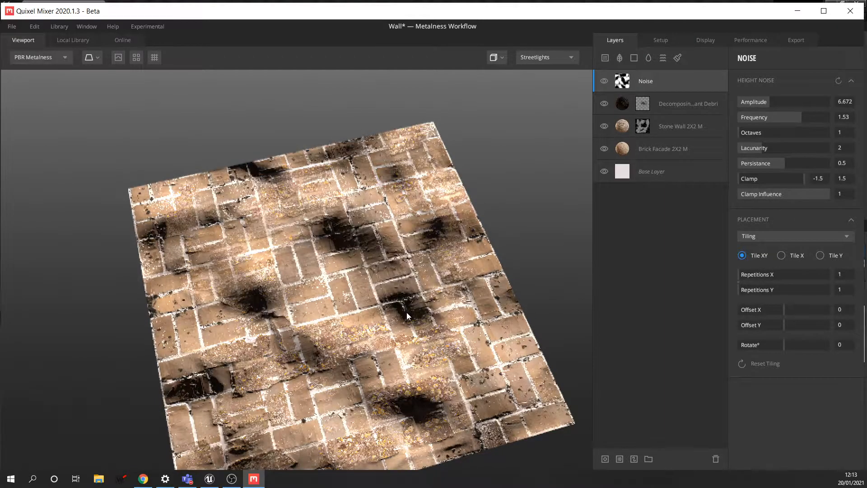
{"action": "left_click_drag", "start_coordinate": [486, 283], "coordinate": [479, 249]}
- Set the noise to 3 octaves, Amplitude 3.582 and Lacunarity 2.507
{"action": "left_click_drag", "start_coordinate": [746, 131], "coordinate": [755, 110]}
{"action": "left_click_drag", "start_coordinate": [764, 149], "coordinate": [784, 145]}
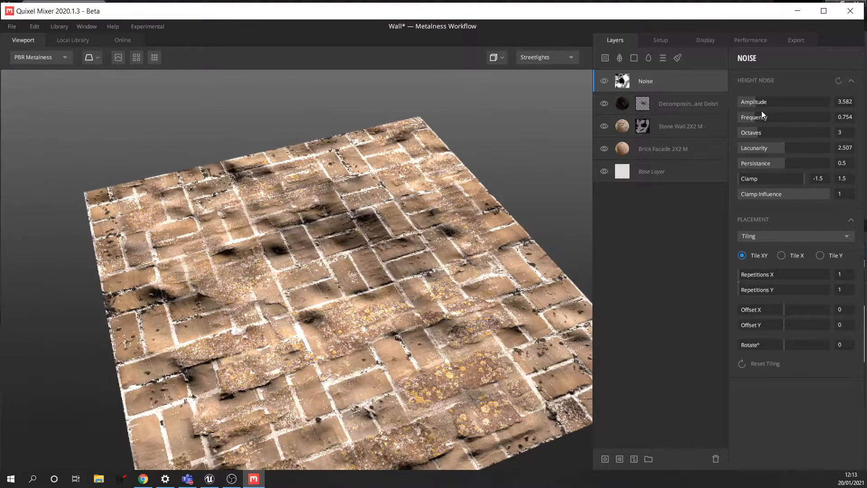
{"action": "mouse_move", "coordinate": [444, 249]}
{"action": "left_mouse_down"}
{"action": "mouse_move", "coordinate": [464, 215]}
{"action": "mouse_move", "coordinate": [441, 260]}
{"action": "left_mouse_up"}
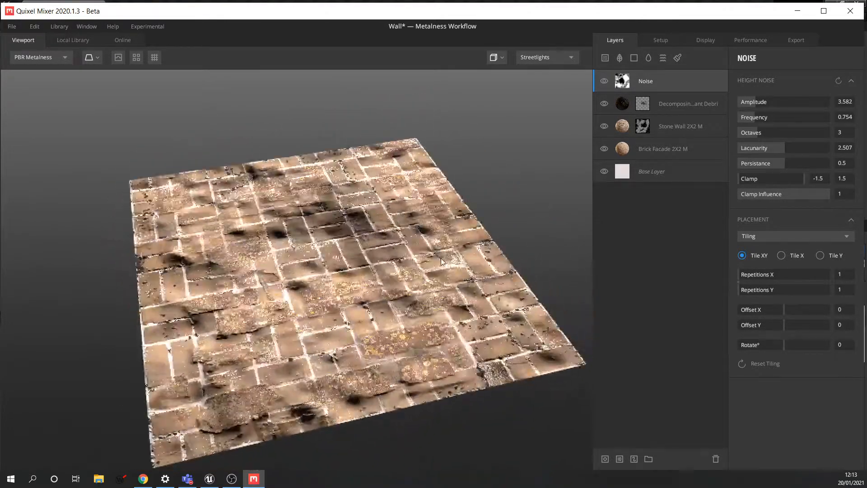
{"action": "left_click", "coordinate": [118, 57]}
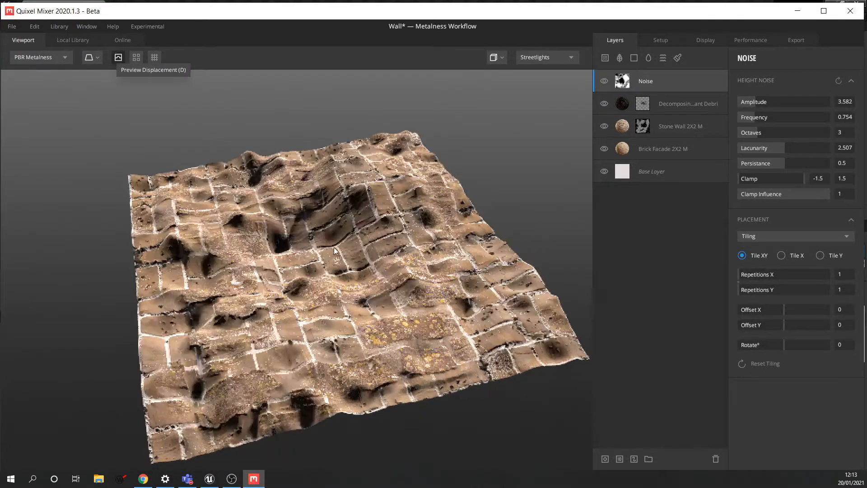
{"action": "left_click_drag", "start_coordinate": [353, 226], "coordinate": [341, 278]}
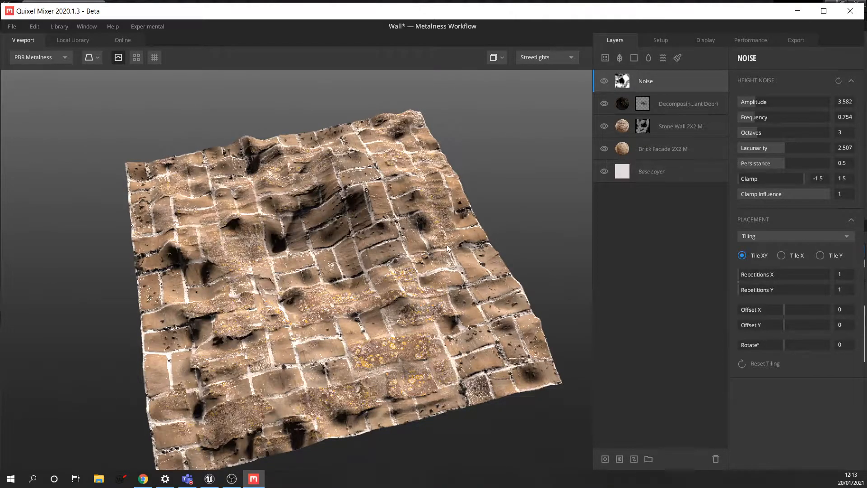
{"action": "left_click_drag", "start_coordinate": [485, 240], "coordinate": [429, 240]}
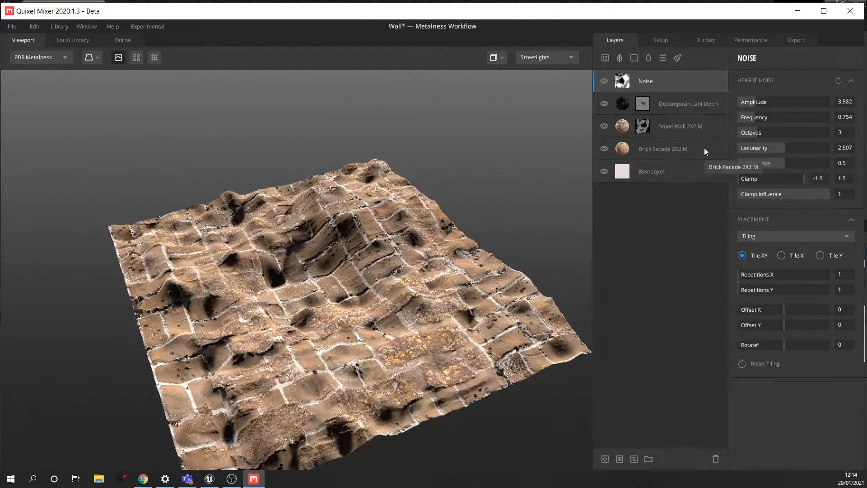
{"action": "left_click", "coordinate": [118, 57]}
{"action": "left_click_drag", "start_coordinate": [427, 264], "coordinate": [418, 239]}
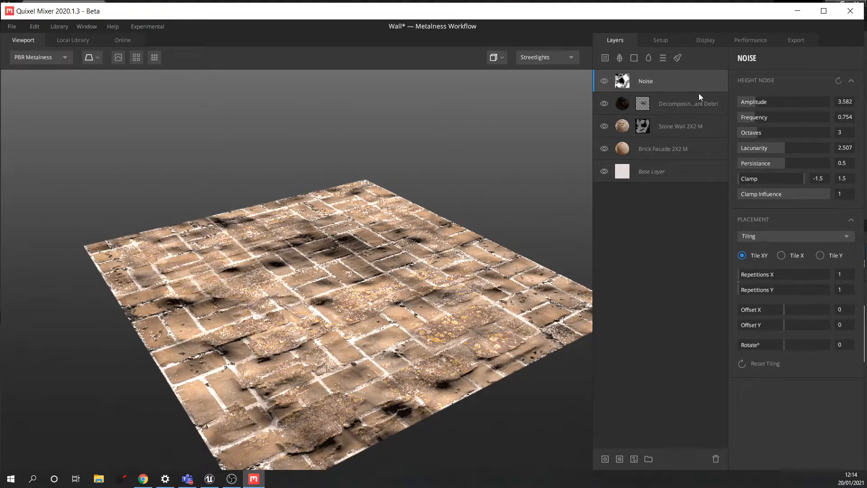
- Select the Decomposing Plant layer and collapse its Placement and Height Frequency sections
{"action": "left_click", "coordinate": [624, 103]}
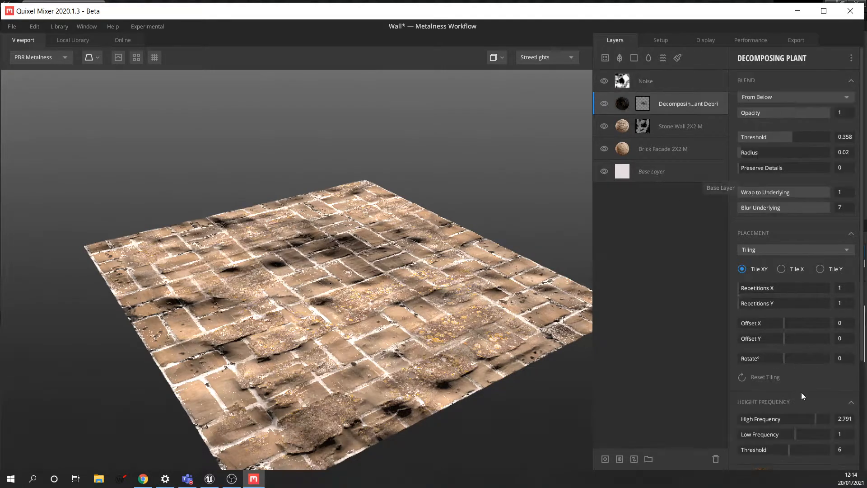
{"action": "scroll", "coordinate": [795, 280], "scroll_direction": "down", "scroll_amount": 1}
{"action": "left_click", "coordinate": [851, 198]}
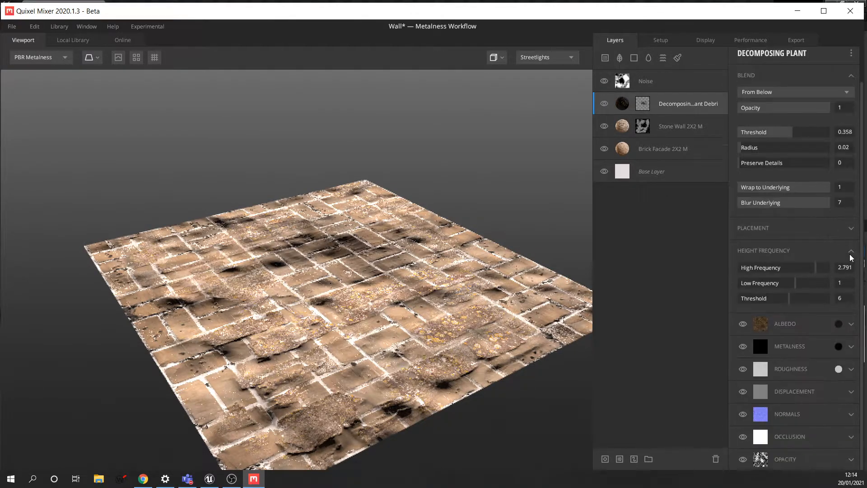
{"action": "left_click", "coordinate": [852, 254]}
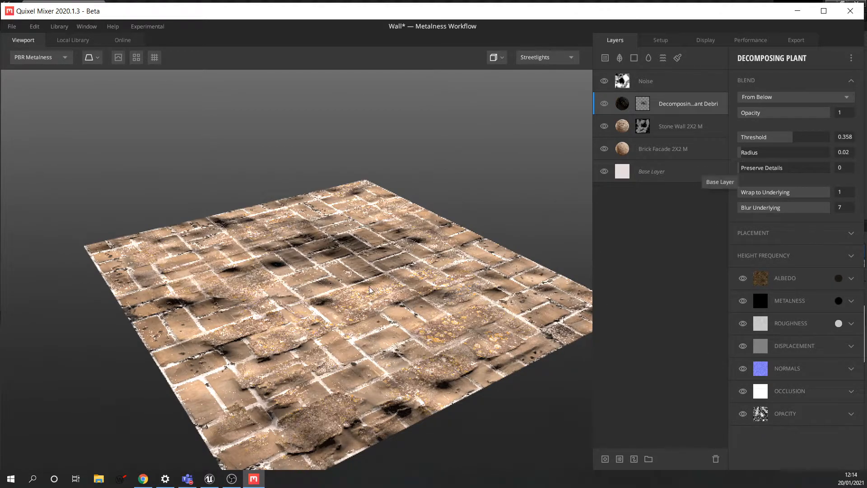
- Orbit and zoom the viewport to inspect the brick plane from edge-on and top-down angles
{"action": "scroll", "coordinate": [379, 287], "scroll_direction": "up", "scroll_amount": 4}
{"action": "scroll", "coordinate": [379, 287], "scroll_direction": "down", "scroll_amount": 5}
{"action": "left_click_drag", "start_coordinate": [379, 287], "coordinate": [352, 288]}
{"action": "scroll", "coordinate": [338, 289], "scroll_direction": "up", "scroll_amount": 3}
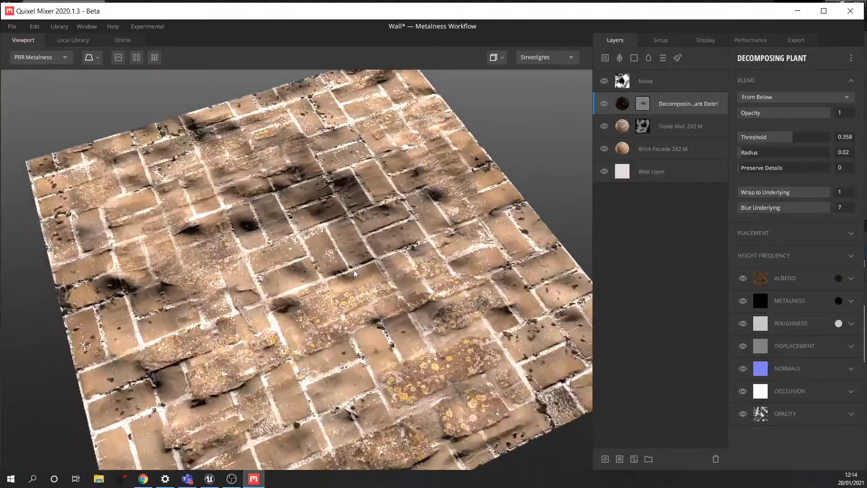
{"action": "scroll", "coordinate": [370, 308], "scroll_direction": "up", "scroll_amount": 2}
{"action": "scroll", "coordinate": [370, 308], "scroll_direction": "down", "scroll_amount": 3}
{"action": "left_click_drag", "start_coordinate": [370, 307], "coordinate": [391, 233]}
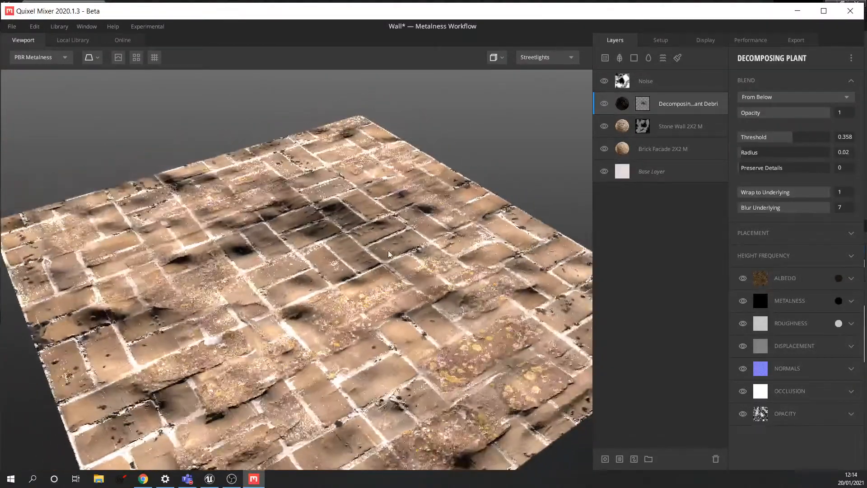
{"action": "left_click_drag", "start_coordinate": [416, 263], "coordinate": [419, 247]}
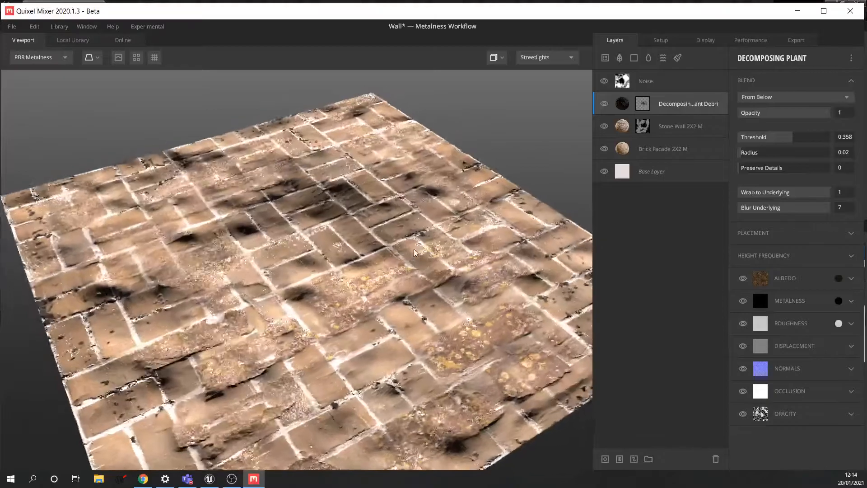
{"action": "scroll", "coordinate": [407, 269], "scroll_direction": "up", "scroll_amount": 4}
{"action": "scroll", "coordinate": [381, 273], "scroll_direction": "down", "scroll_amount": 3}
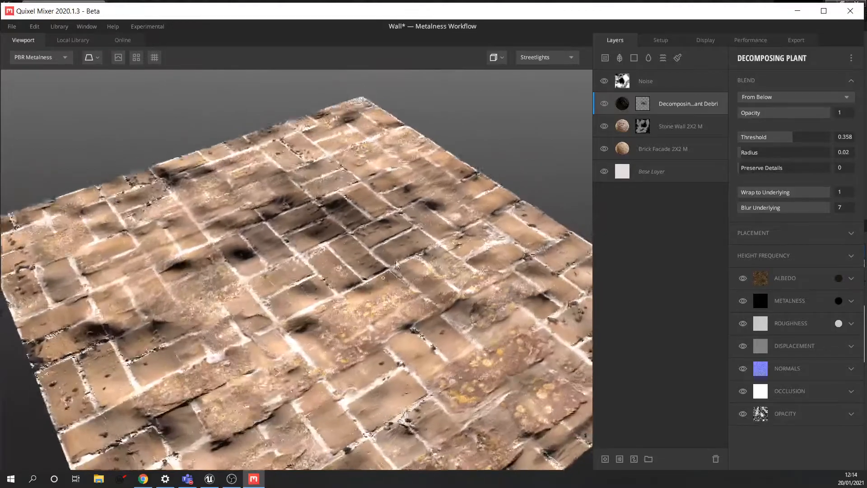
{"action": "left_click_drag", "start_coordinate": [396, 262], "coordinate": [397, 268]}
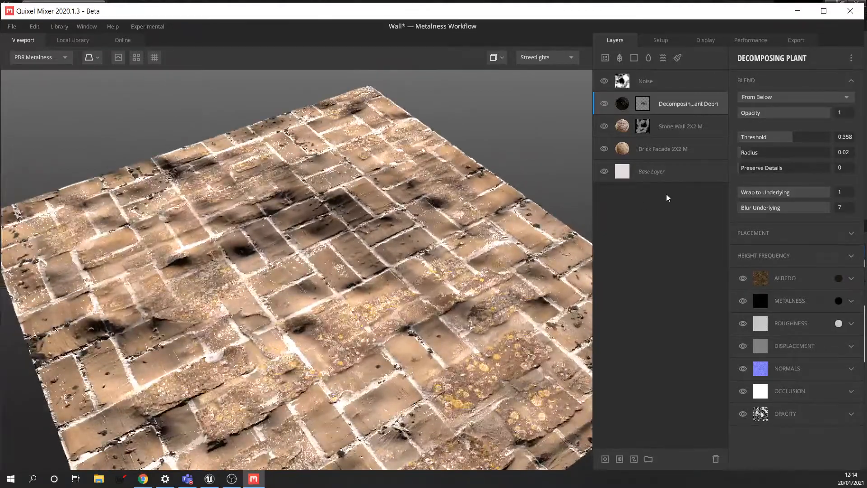
{"action": "mouse_move", "coordinate": [464, 271]}
{"action": "middle_mouse_down"}
{"action": "mouse_move", "coordinate": [462, 251]}
{"action": "mouse_move", "coordinate": [455, 277]}
{"action": "middle_mouse_up"}
{"action": "left_click_drag", "start_coordinate": [471, 275], "coordinate": [442, 257]}
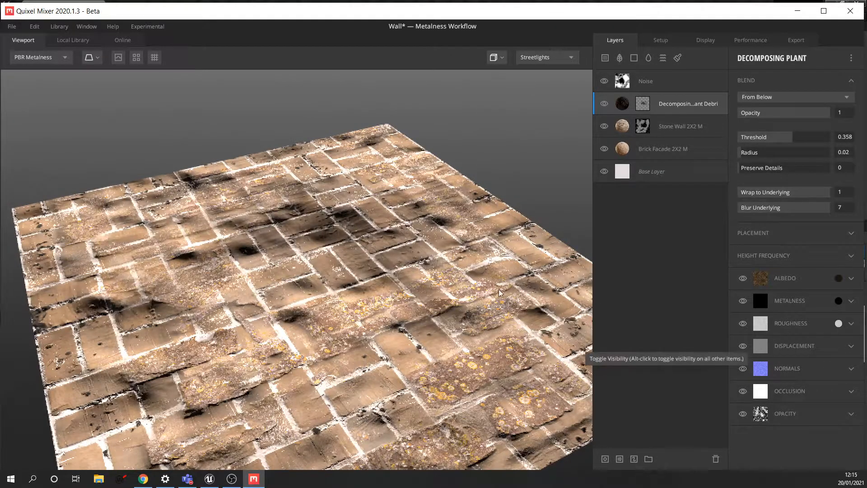
{"action": "scroll", "coordinate": [449, 281], "scroll_direction": "up", "scroll_amount": 2}
{"action": "scroll", "coordinate": [447, 280], "scroll_direction": "down", "scroll_amount": 2}
{"action": "scroll", "coordinate": [446, 280], "scroll_direction": "up", "scroll_amount": 2}
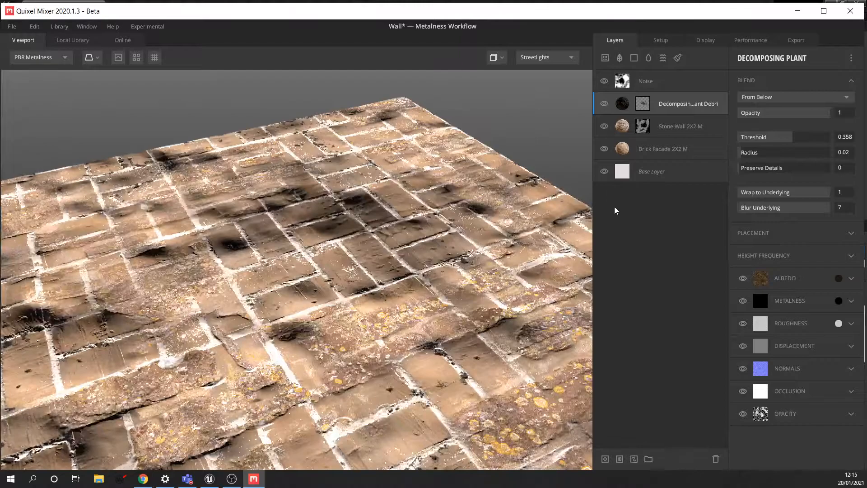
- Lower the Noise amplitude to about 1.6, set Persistence to 0.612, then go to Export
{"action": "left_click", "coordinate": [658, 86]}
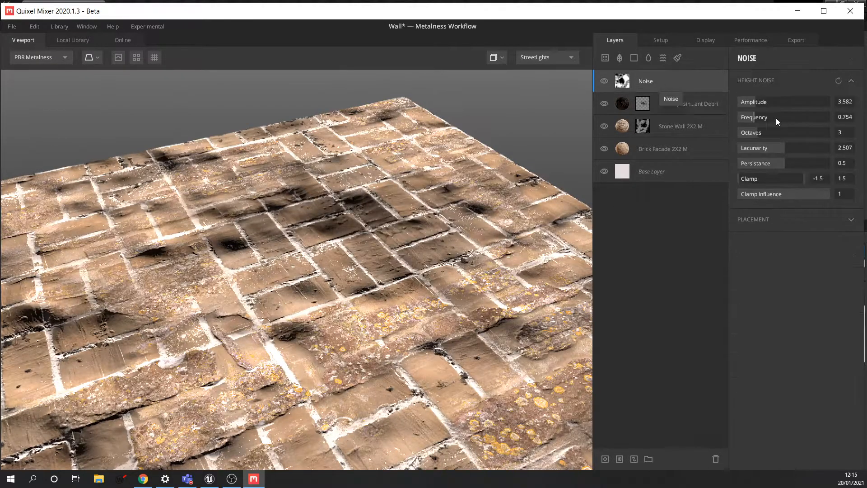
{"action": "left_click_drag", "start_coordinate": [755, 104], "coordinate": [744, 104]}
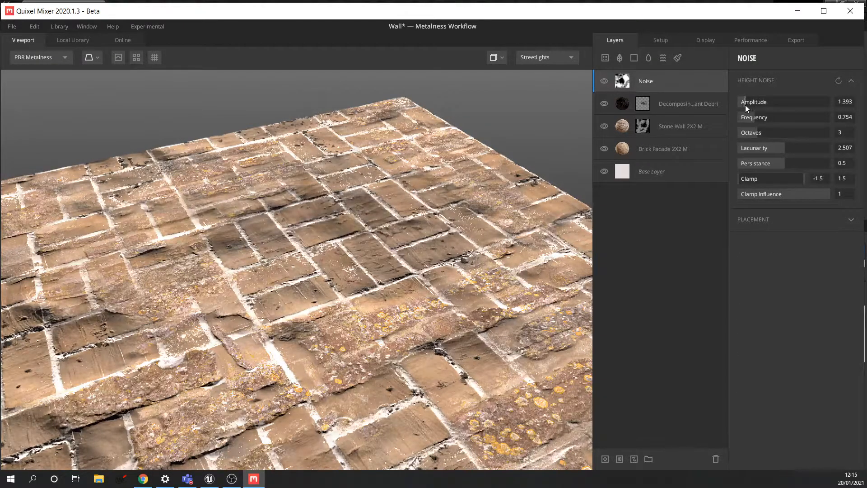
{"action": "left_click_drag", "start_coordinate": [785, 164], "coordinate": [794, 165]}
{"action": "left_click_drag", "start_coordinate": [557, 237], "coordinate": [417, 279]}
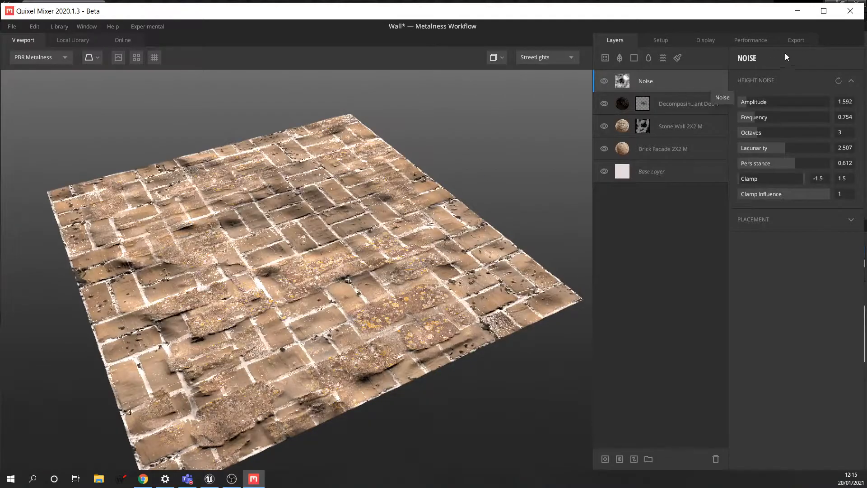
{"action": "left_click", "coordinate": [797, 40]}
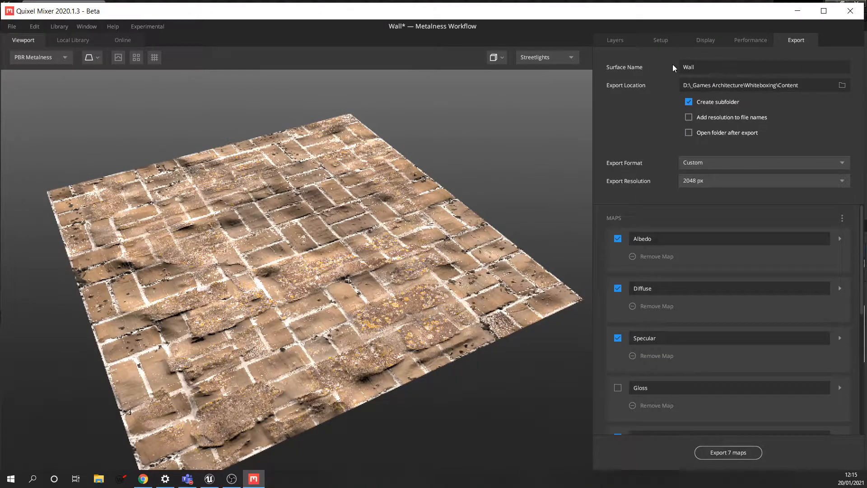
- Rename the export Surface Name from 'Wall' to 'Wall_Brick_Old'
{"action": "left_click", "coordinate": [723, 69]}
- Scroll through the export Maps list and include the Metalness map
{"action": "scroll", "coordinate": [860, 220], "scroll_direction": "down", "scroll_amount": 1}
{"action": "scroll", "coordinate": [860, 220], "scroll_direction": "up", "scroll_amount": 1}
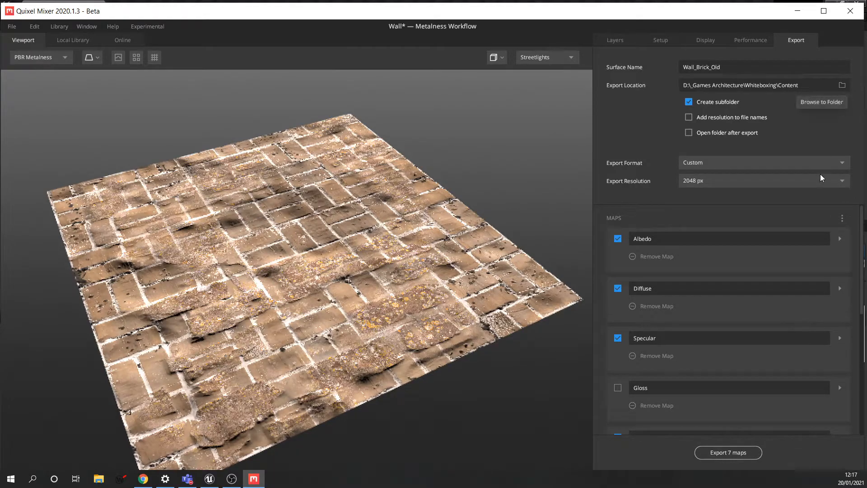
{"action": "left_click_drag", "start_coordinate": [862, 217], "coordinate": [862, 262]}
{"action": "left_click_drag", "start_coordinate": [862, 335], "coordinate": [861, 223]}
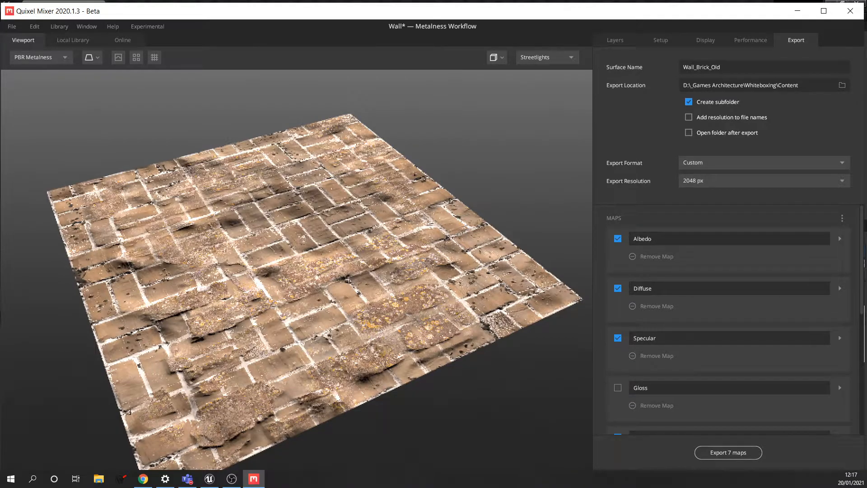
{"action": "scroll", "coordinate": [727, 319], "scroll_direction": "down", "scroll_amount": 6}
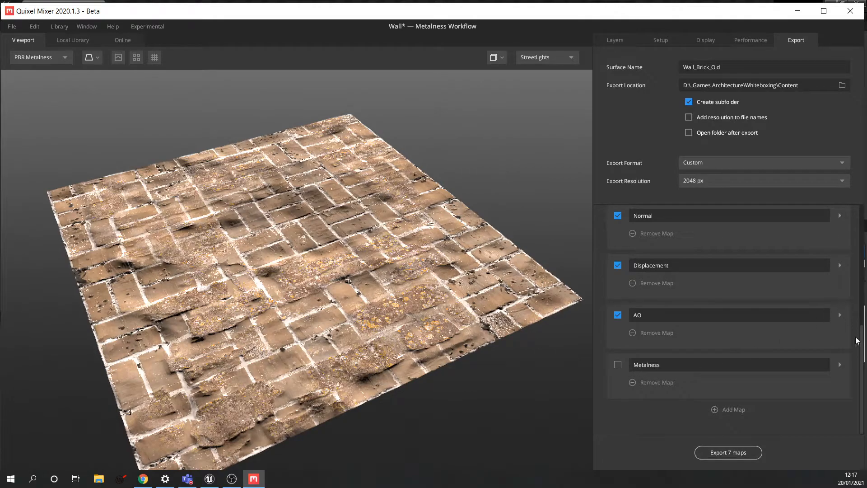
{"action": "mouse_move", "coordinate": [861, 346]}
{"action": "left_mouse_down"}
{"action": "mouse_move", "coordinate": [861, 326]}
{"action": "mouse_move", "coordinate": [862, 352]}
{"action": "left_mouse_up"}
{"action": "scroll", "coordinate": [684, 324], "scroll_direction": "up", "scroll_amount": 1}
{"action": "scroll", "coordinate": [705, 324], "scroll_direction": "down", "scroll_amount": 1}
{"action": "scroll", "coordinate": [709, 327], "scroll_direction": "up", "scroll_amount": 1}
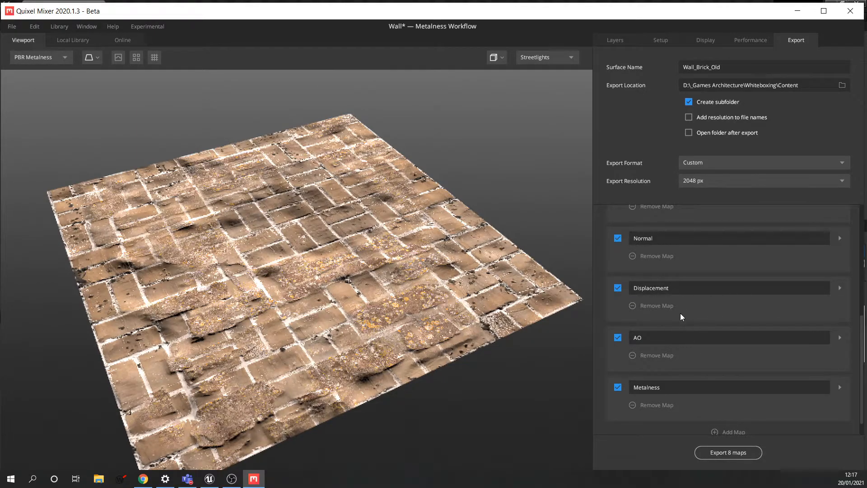
{"action": "scroll", "coordinate": [700, 280], "scroll_direction": "up", "scroll_amount": 1}
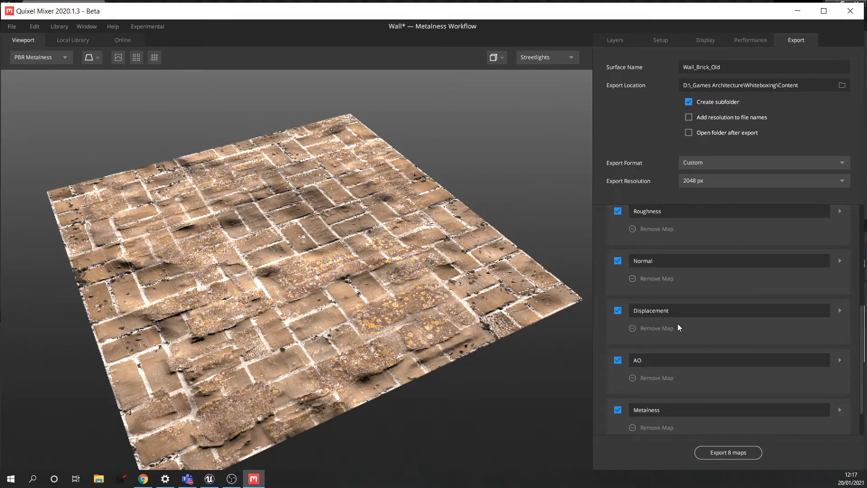
- Remove the Displacement, Gloss and Specular maps from the export
{"action": "left_click", "coordinate": [654, 326]}
{"action": "scroll", "coordinate": [708, 329], "scroll_direction": "up", "scroll_amount": 3}
{"action": "scroll", "coordinate": [663, 323], "scroll_direction": "up", "scroll_amount": 2}
{"action": "scroll", "coordinate": [677, 331], "scroll_direction": "up", "scroll_amount": 1}
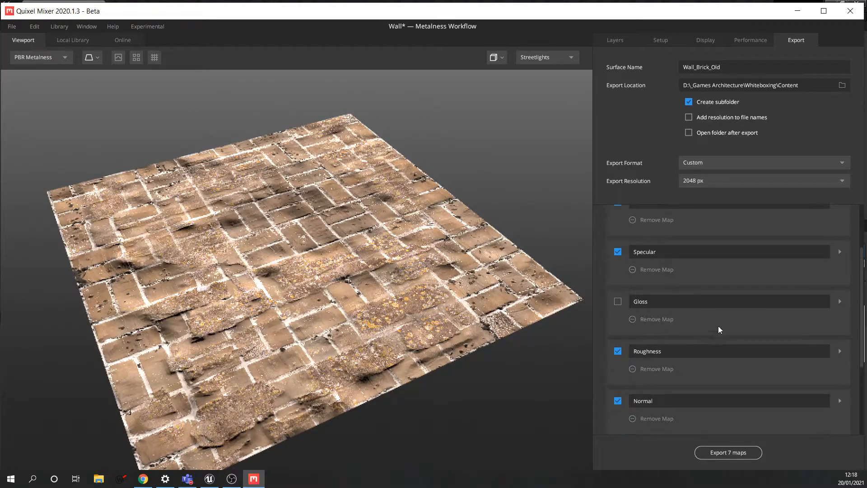
{"action": "left_click", "coordinate": [657, 319]}
{"action": "scroll", "coordinate": [663, 307], "scroll_direction": "up", "scroll_amount": 1}
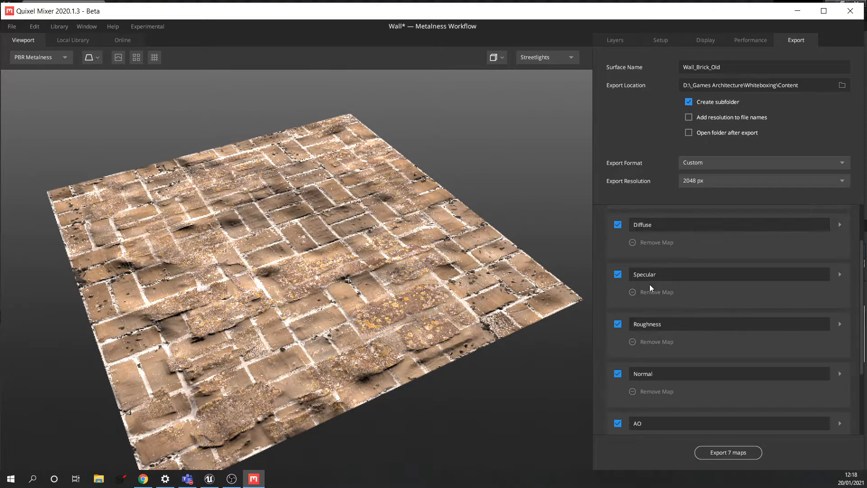
{"action": "left_click", "coordinate": [654, 292]}
{"action": "scroll", "coordinate": [659, 284], "scroll_direction": "up", "scroll_amount": 1}
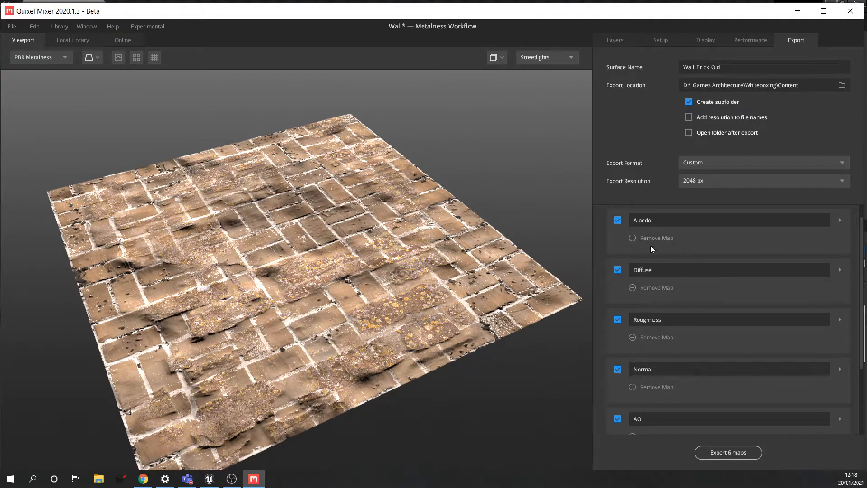
{"action": "scroll", "coordinate": [654, 271], "scroll_direction": "up", "scroll_amount": 1}
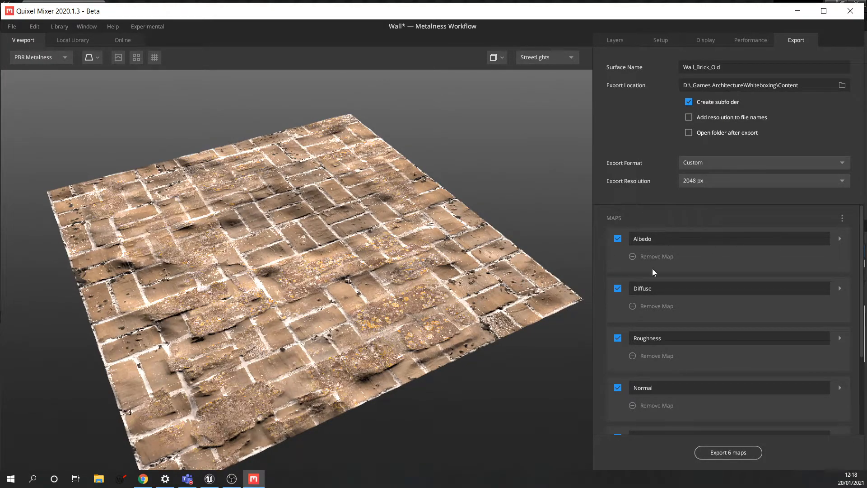
- Remove the Diffuse map from the export list
{"action": "left_click", "coordinate": [659, 305]}
{"action": "scroll", "coordinate": [708, 333], "scroll_direction": "down", "scroll_amount": 2}
{"action": "scroll", "coordinate": [732, 333], "scroll_direction": "up", "scroll_amount": 2}
{"action": "scroll", "coordinate": [734, 333], "scroll_direction": "down", "scroll_amount": 2}
{"action": "scroll", "coordinate": [735, 331], "scroll_direction": "up", "scroll_amount": 1}
{"action": "scroll", "coordinate": [740, 329], "scroll_direction": "down", "scroll_amount": 1}
{"action": "scroll", "coordinate": [745, 327], "scroll_direction": "up", "scroll_amount": 1}
{"action": "scroll", "coordinate": [750, 322], "scroll_direction": "down", "scroll_amount": 1}
{"action": "scroll", "coordinate": [757, 321], "scroll_direction": "up", "scroll_amount": 1}
{"action": "scroll", "coordinate": [705, 282], "scroll_direction": "down", "scroll_amount": 1}
{"action": "scroll", "coordinate": [727, 301], "scroll_direction": "up", "scroll_amount": 1}
{"action": "scroll", "coordinate": [747, 305], "scroll_direction": "down", "scroll_amount": 1}
{"action": "scroll", "coordinate": [752, 302], "scroll_direction": "up", "scroll_amount": 1}
- Review the five remaining PNG maps and bring up the Maps preset options menu
{"action": "scroll", "coordinate": [670, 278], "scroll_direction": "down", "scroll_amount": 3}
{"action": "scroll", "coordinate": [703, 320], "scroll_direction": "up", "scroll_amount": 2}
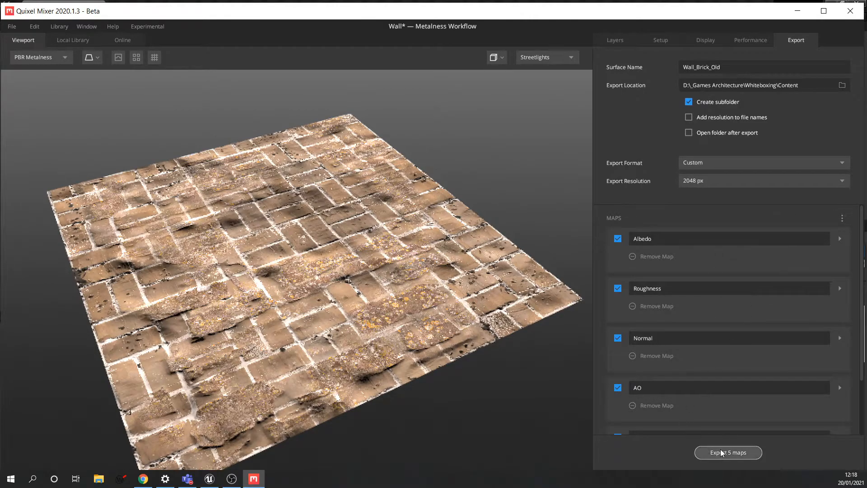
{"action": "scroll", "coordinate": [749, 294], "scroll_direction": "down", "scroll_amount": 2}
{"action": "scroll", "coordinate": [775, 278], "scroll_direction": "up", "scroll_amount": 2}
{"action": "scroll", "coordinate": [722, 256], "scroll_direction": "down", "scroll_amount": 2}
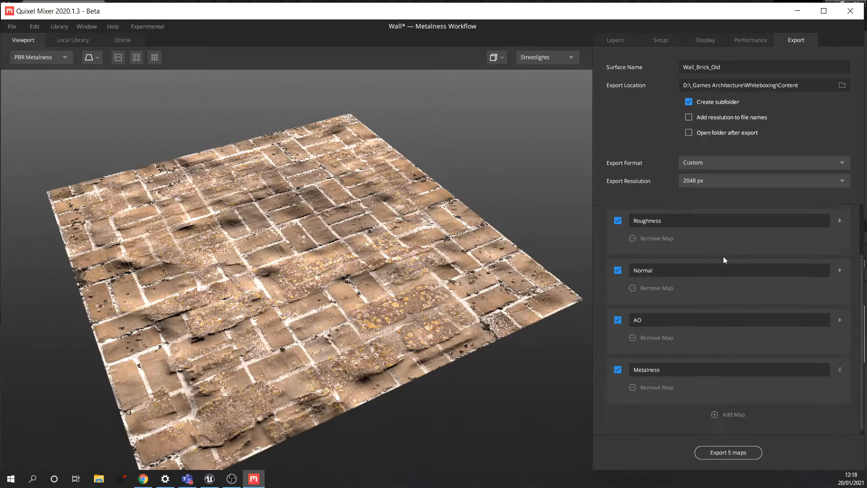
{"action": "scroll", "coordinate": [677, 307], "scroll_direction": "up", "scroll_amount": 2}
{"action": "scroll", "coordinate": [686, 275], "scroll_direction": "down", "scroll_amount": 2}
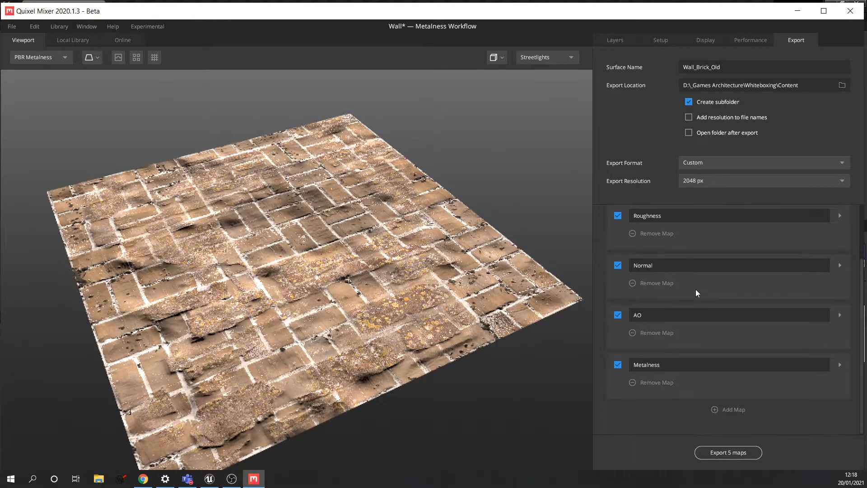
{"action": "scroll", "coordinate": [687, 296], "scroll_direction": "up", "scroll_amount": 2}
{"action": "left_click", "coordinate": [841, 217]}
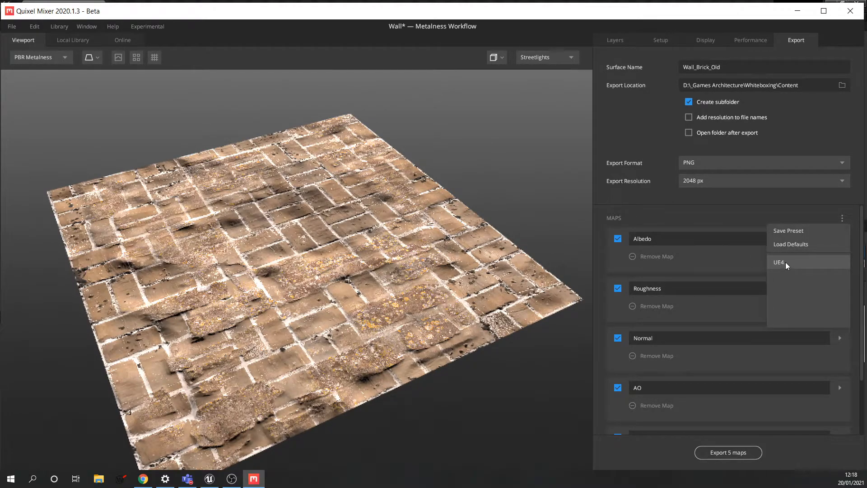
- Save the current export map setup as preset UE4, overwriting the existing UE4 preset
{"action": "left_click", "coordinate": [802, 230]}
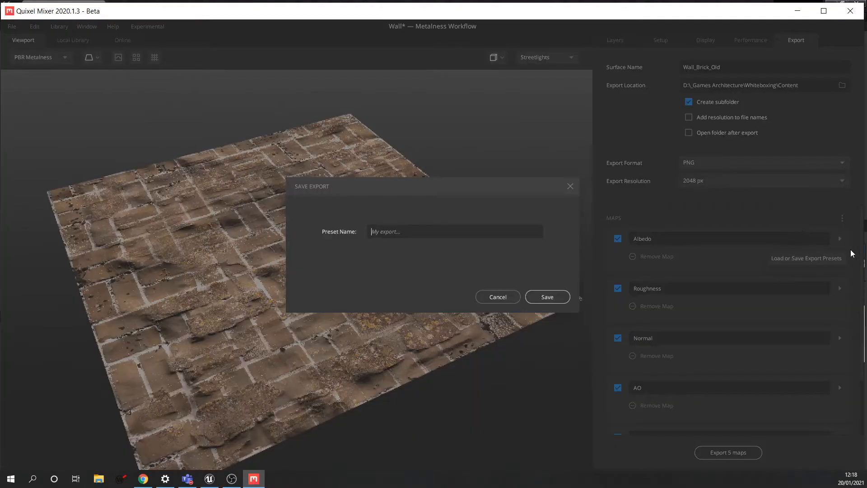
{"action": "type", "text": "UE4"}
{"action": "left_click", "coordinate": [558, 298]}
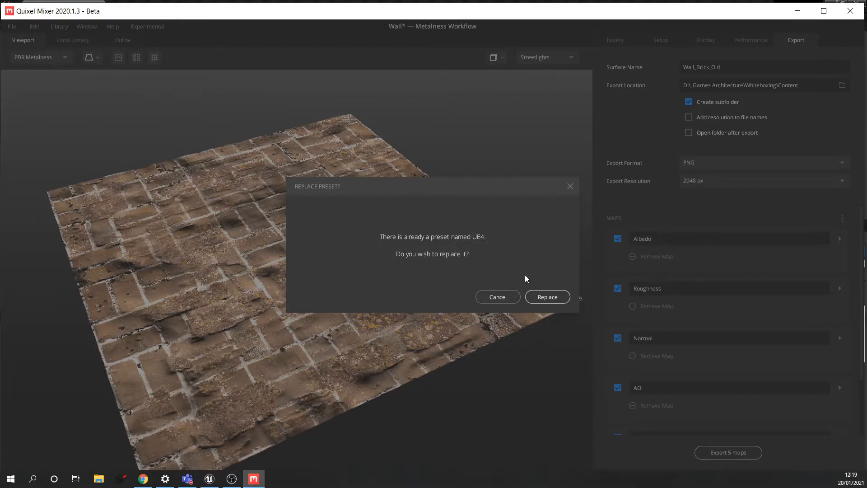
{"action": "left_click", "coordinate": [548, 296]}
{"action": "scroll", "coordinate": [735, 278], "scroll_direction": "down", "scroll_amount": 1}
{"action": "scroll", "coordinate": [736, 286], "scroll_direction": "up", "scroll_amount": 1}
- Add a new export map named Displacement
{"action": "left_click", "coordinate": [841, 219]}
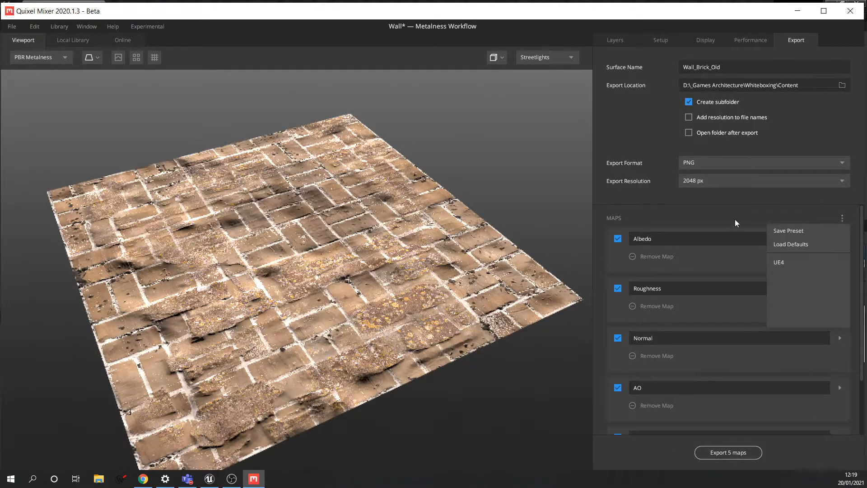
{"action": "left_click", "coordinate": [735, 220]}
{"action": "scroll", "coordinate": [677, 361], "scroll_direction": "down", "scroll_amount": 1}
{"action": "scroll", "coordinate": [713, 343], "scroll_direction": "up", "scroll_amount": 1}
{"action": "left_click", "coordinate": [842, 220]}
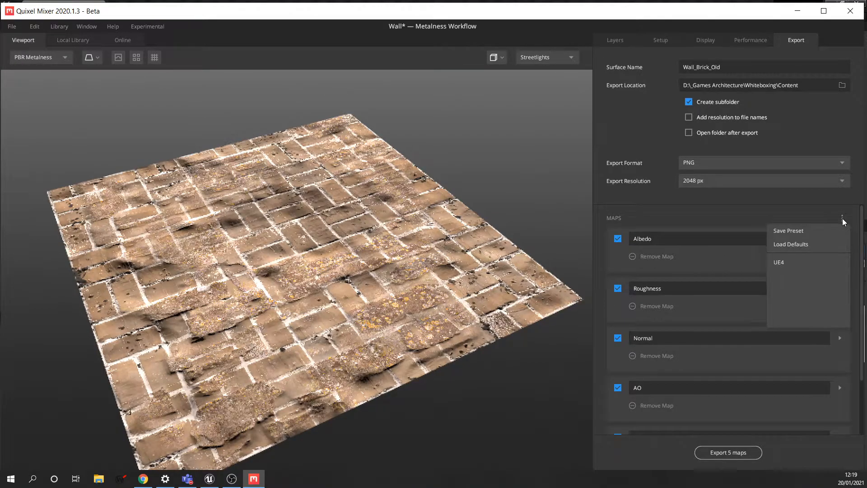
{"action": "left_click", "coordinate": [790, 259]}
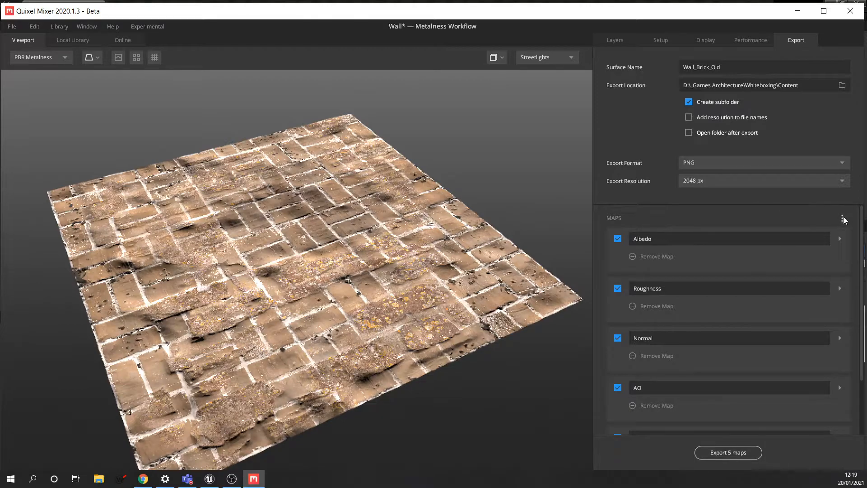
{"action": "scroll", "coordinate": [733, 265], "scroll_direction": "down", "scroll_amount": 1}
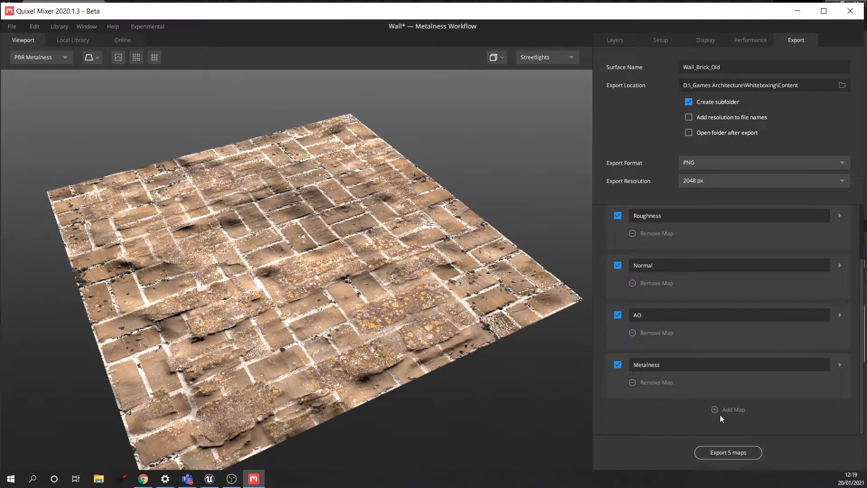
{"action": "left_click", "coordinate": [734, 409]}
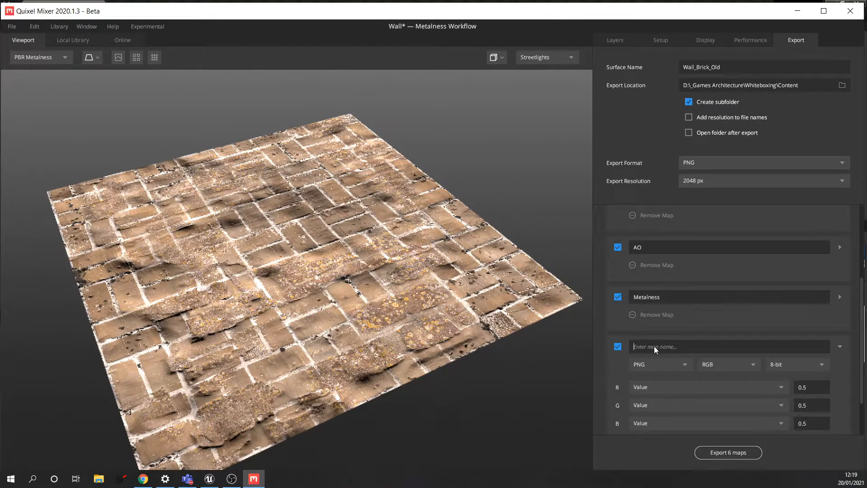
{"action": "type", "text": "Displacement"}
- Set the Displacement map's R, G and B channels all to Displacement
{"action": "scroll", "coordinate": [768, 359], "scroll_direction": "down", "scroll_amount": 1}
{"action": "left_click", "coordinate": [662, 342]}
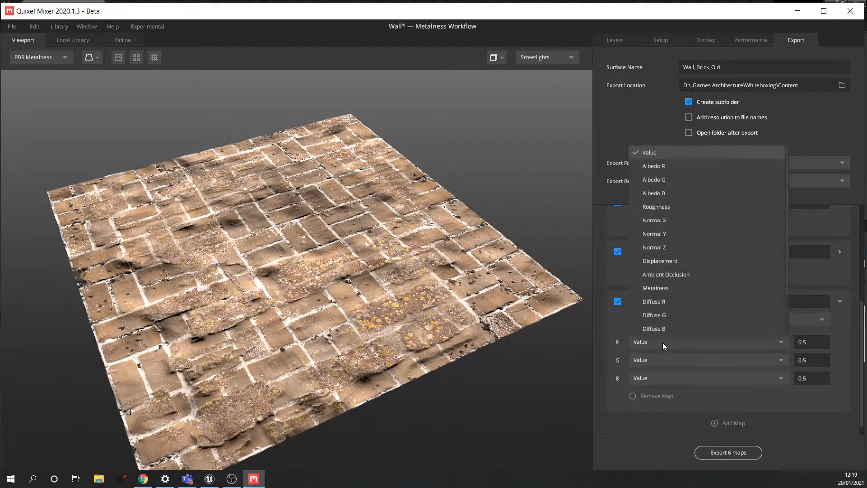
{"action": "scroll", "coordinate": [703, 236], "scroll_direction": "down", "scroll_amount": 1}
{"action": "left_click", "coordinate": [659, 238]}
{"action": "left_click", "coordinate": [661, 378]}
{"action": "left_click", "coordinate": [670, 297]}
{"action": "left_click", "coordinate": [665, 413]}
{"action": "left_click", "coordinate": [665, 332]}
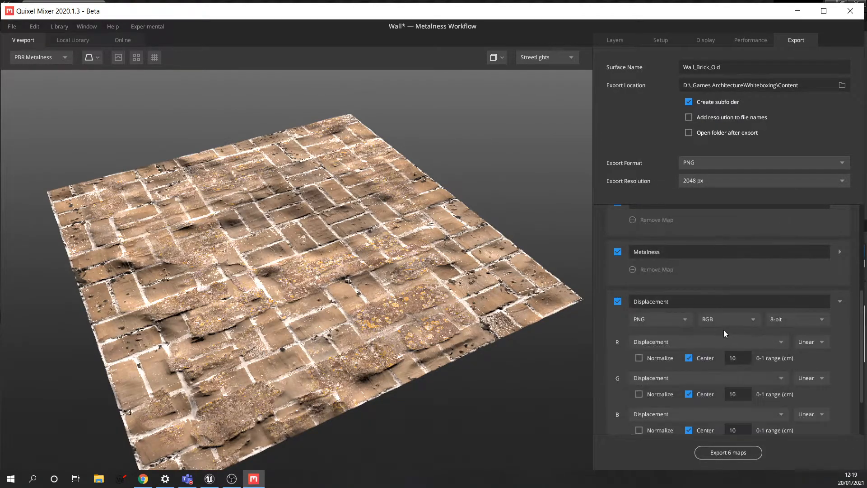
{"action": "scroll", "coordinate": [742, 274], "scroll_direction": "up", "scroll_amount": 2}
{"action": "scroll", "coordinate": [725, 326], "scroll_direction": "up", "scroll_amount": 3}
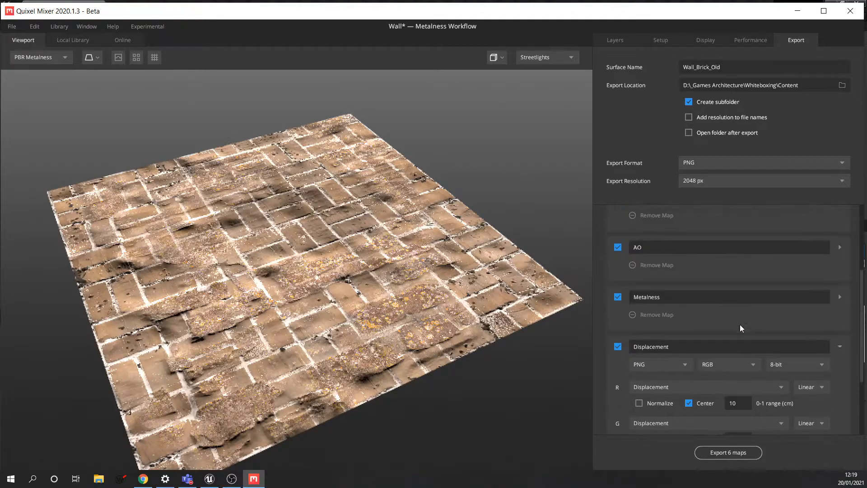
{"action": "scroll", "coordinate": [686, 348], "scroll_direction": "down", "scroll_amount": 4}
{"action": "scroll", "coordinate": [686, 342], "scroll_direction": "up", "scroll_amount": 4}
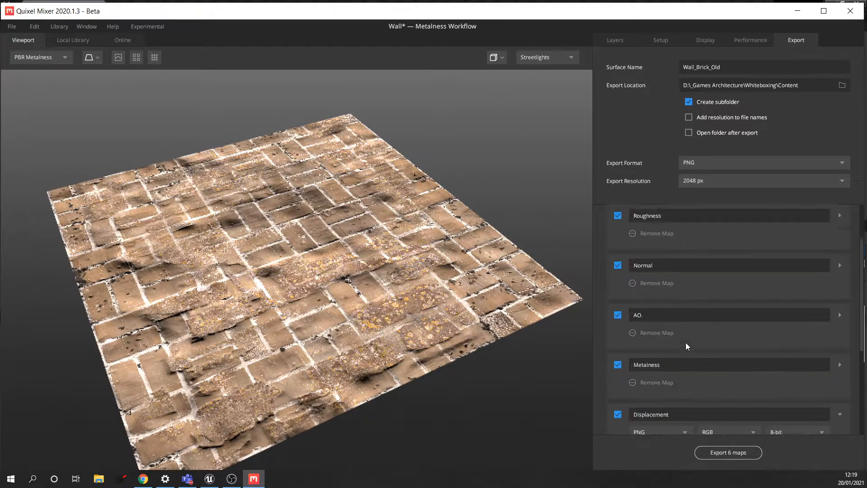
- Save the current six-map export settings as a new 'UE4 +' preset
{"action": "left_click", "coordinate": [841, 217]}
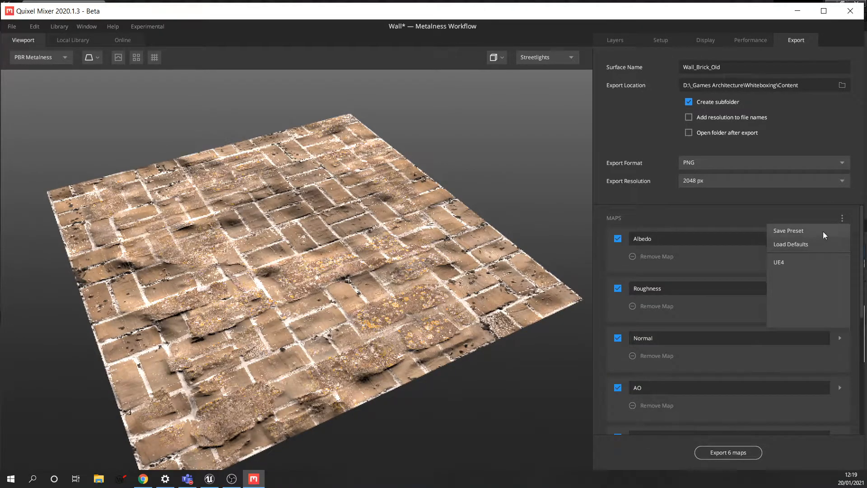
{"action": "left_click", "coordinate": [790, 230]}
{"action": "type", "text": "UE4"}
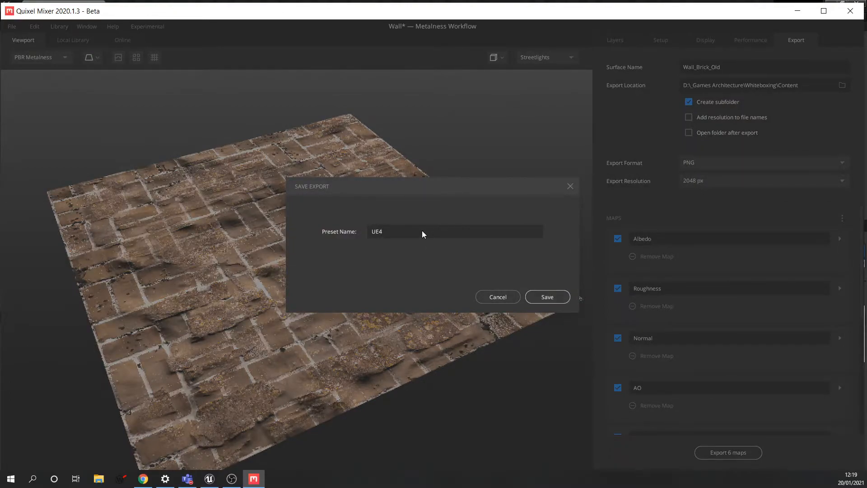
{"action": "type", "text": " +"}
{"action": "left_click", "coordinate": [547, 297]}
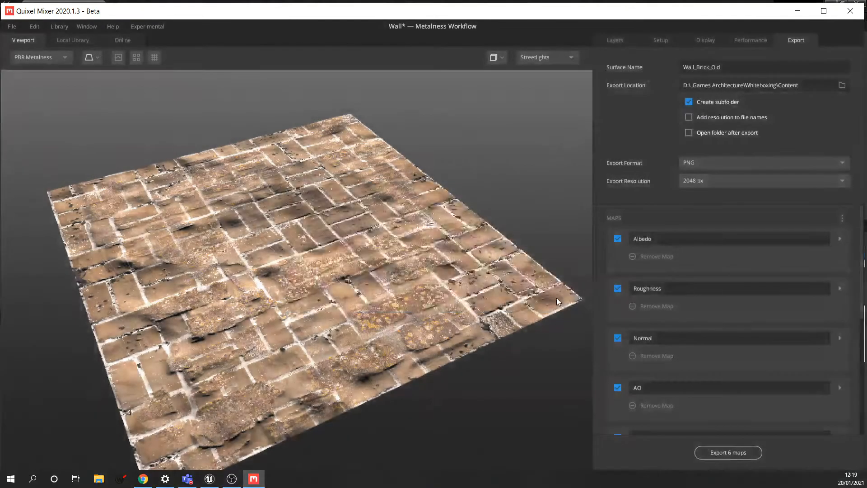
- Load the five-map UE4 preset without displacement and export the five PNG maps
{"action": "left_click", "coordinate": [841, 216]}
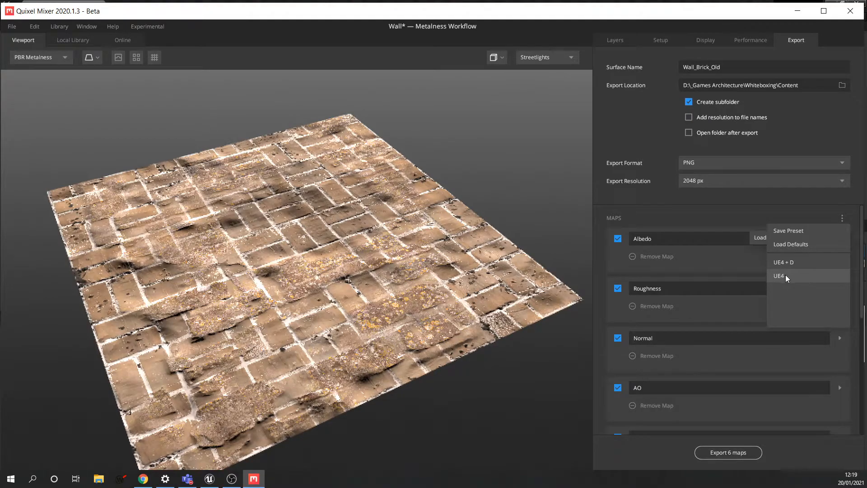
{"action": "left_click", "coordinate": [785, 274]}
{"action": "left_click", "coordinate": [841, 218]}
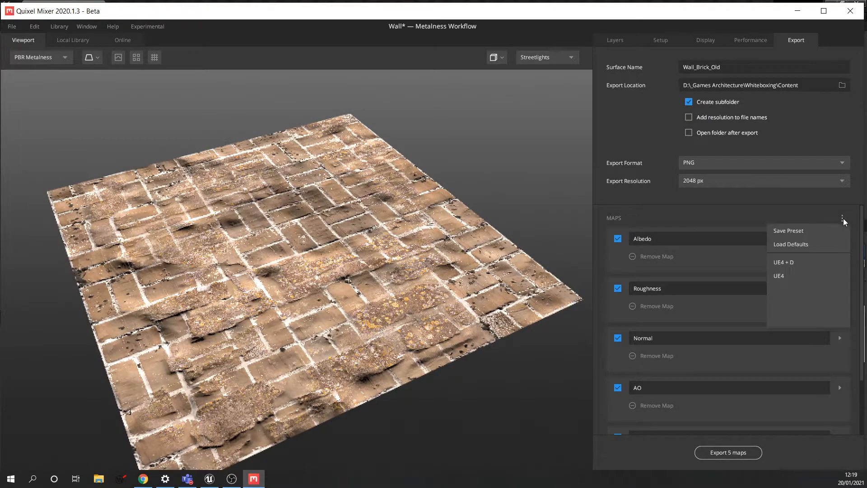
{"action": "left_click", "coordinate": [792, 262]}
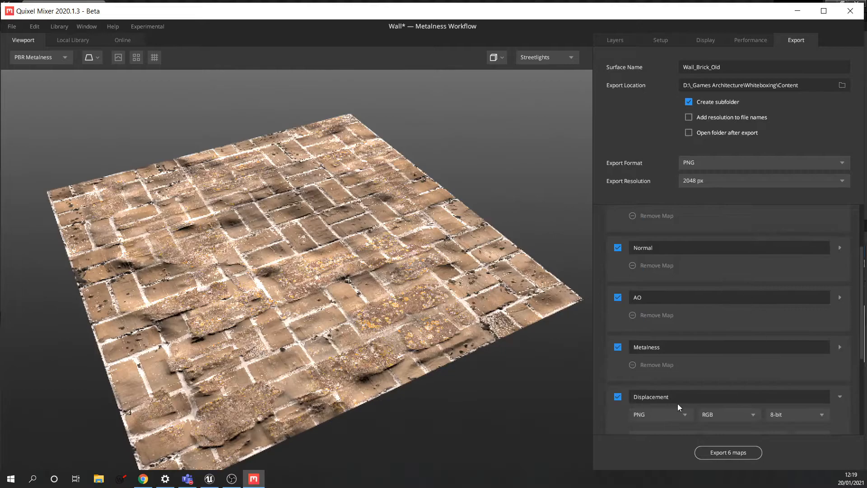
{"action": "scroll", "coordinate": [683, 388], "scroll_direction": "down", "scroll_amount": 2}
{"action": "scroll", "coordinate": [686, 384], "scroll_direction": "up", "scroll_amount": 5}
{"action": "scroll", "coordinate": [686, 384], "scroll_direction": "up", "scroll_amount": 1}
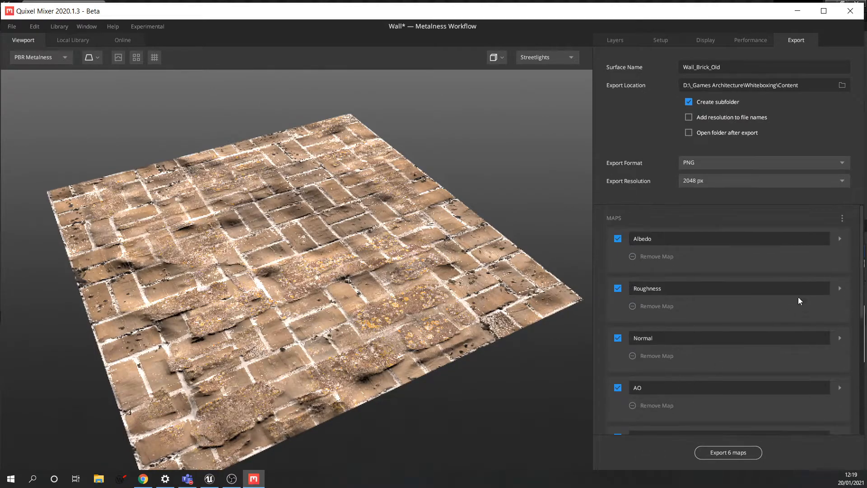
{"action": "left_click", "coordinate": [842, 219]}
{"action": "left_click", "coordinate": [785, 276]}
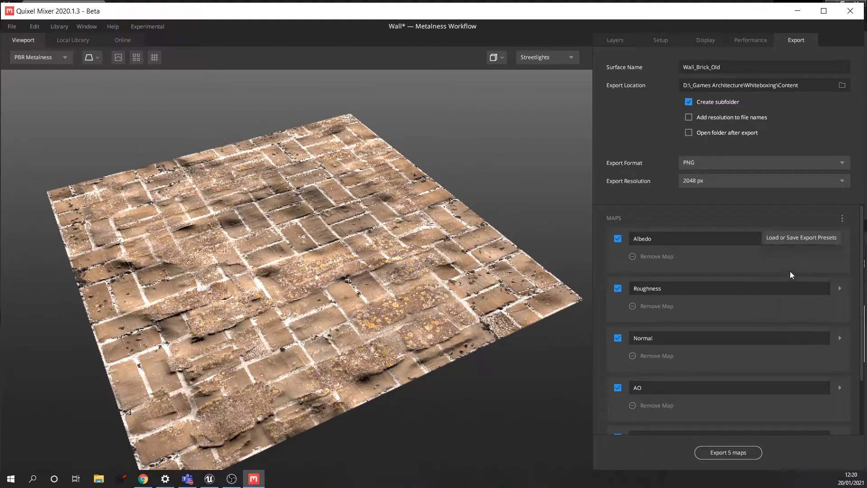
{"action": "scroll", "coordinate": [776, 318], "scroll_direction": "down", "scroll_amount": 3}
{"action": "left_click", "coordinate": [728, 453]}
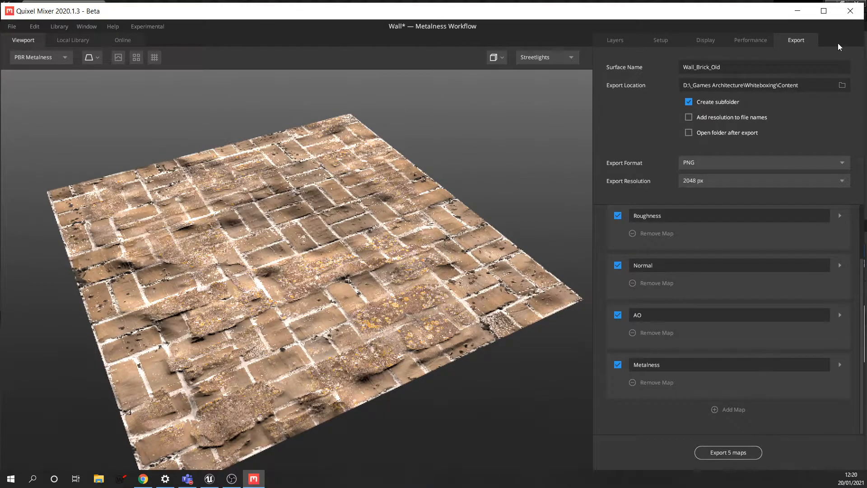
- Return to Unreal Engine, accept the normal-map import notice, and browse to the root Content folder
{"action": "left_click", "coordinate": [798, 13]}
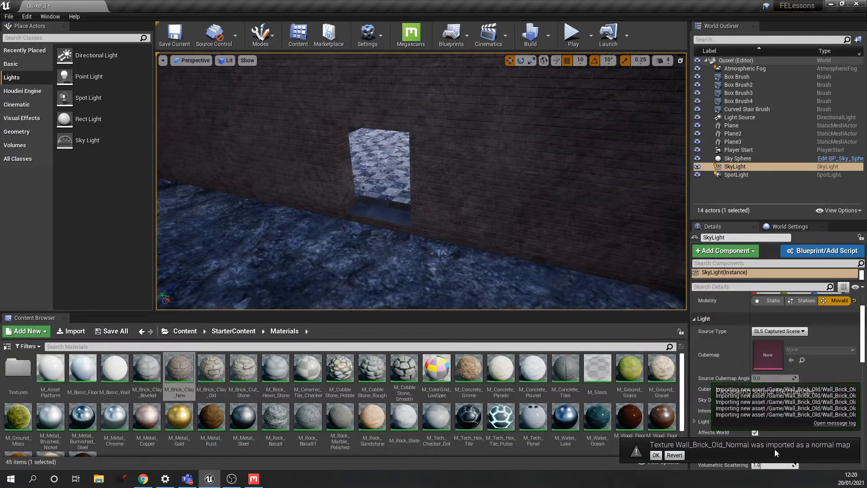
{"action": "left_click", "coordinate": [654, 456]}
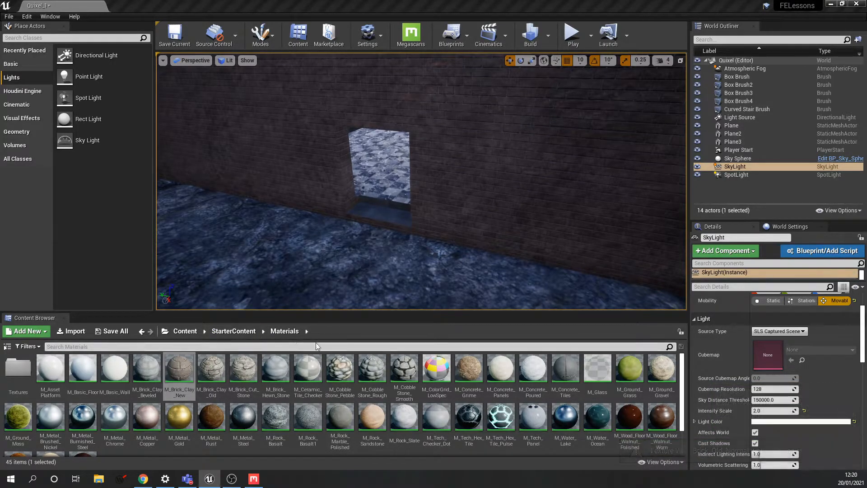
{"action": "left_click", "coordinate": [185, 331]}
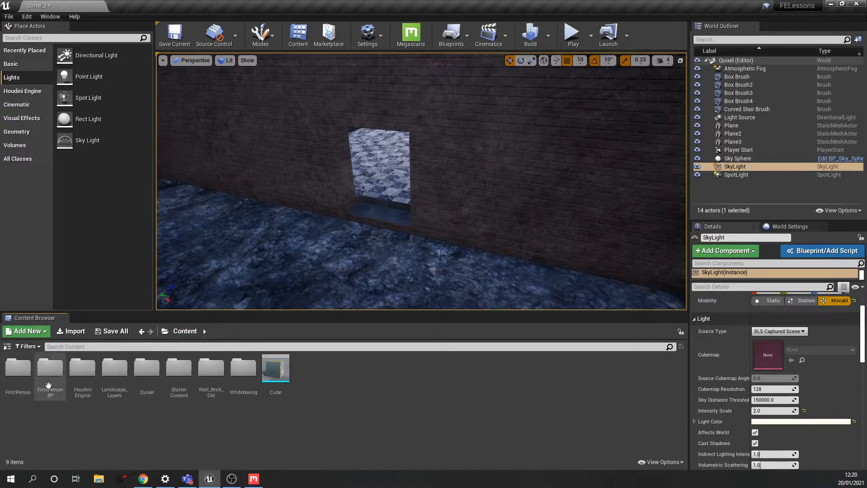
- Open the Wall_Brick_Old folder and fly the viewport camera around the wall
{"action": "double_click", "coordinate": [220, 381]}
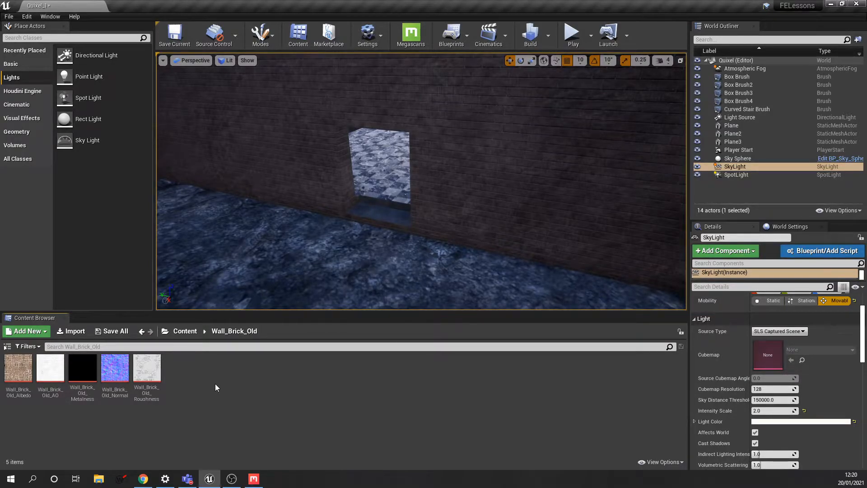
{"action": "right_click_drag", "start_coordinate": [407, 226], "coordinate": [379, 194]}
{"action": "right_click_drag", "start_coordinate": [434, 204], "coordinate": [398, 205]}
{"action": "right_click_drag", "start_coordinate": [541, 204], "coordinate": [524, 201]}
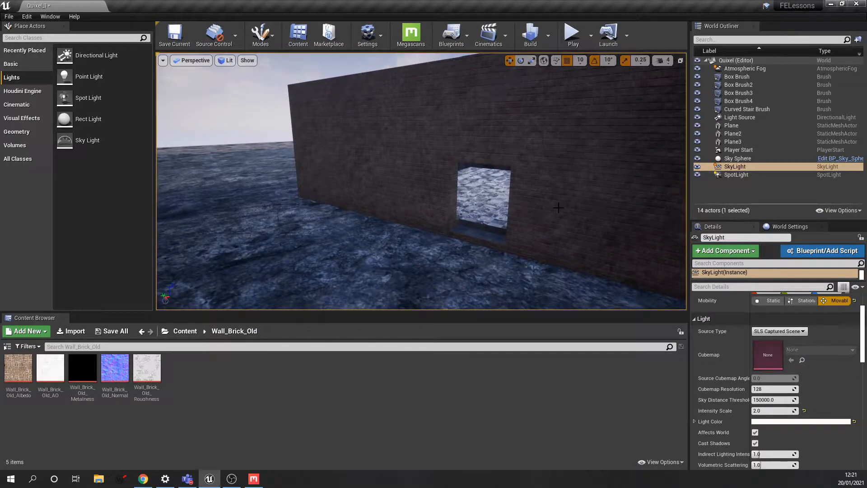
{"action": "right_click_drag", "start_coordinate": [565, 213], "coordinate": [544, 210]}
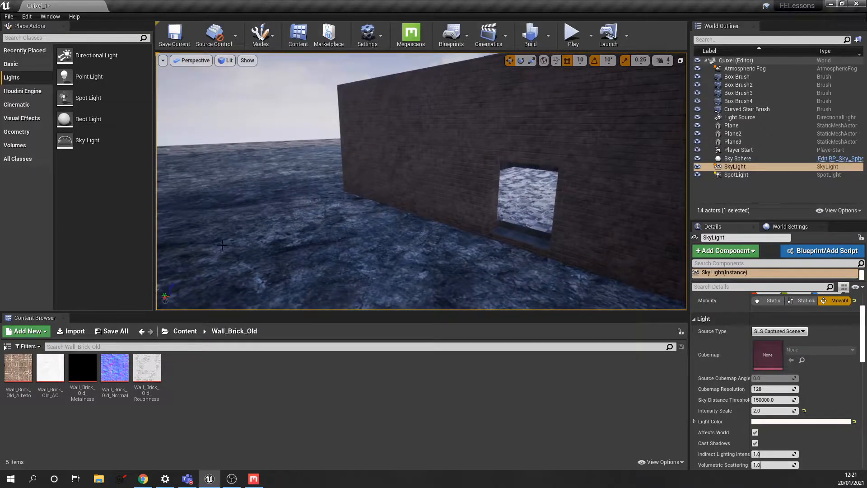
{"action": "right_click_drag", "start_coordinate": [242, 238], "coordinate": [233, 235]}
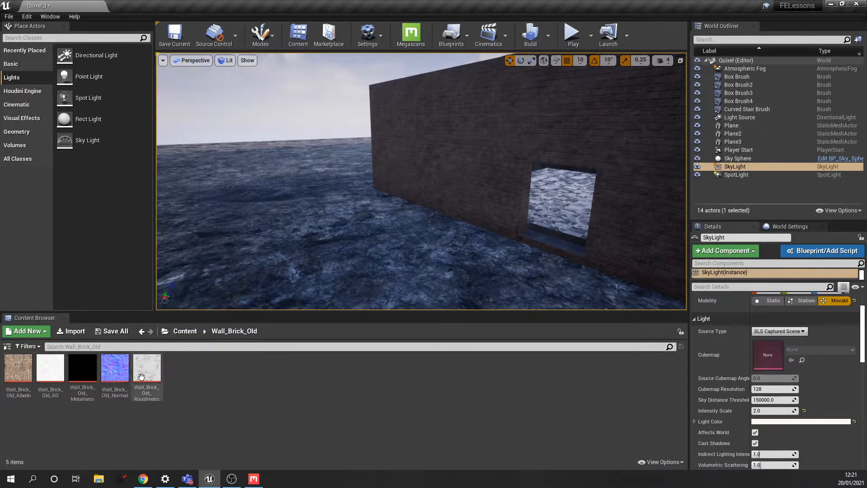
- Select the Wall_Brick_Old_Albedo texture in the Content Browser
{"action": "left_click", "coordinate": [20, 368]}
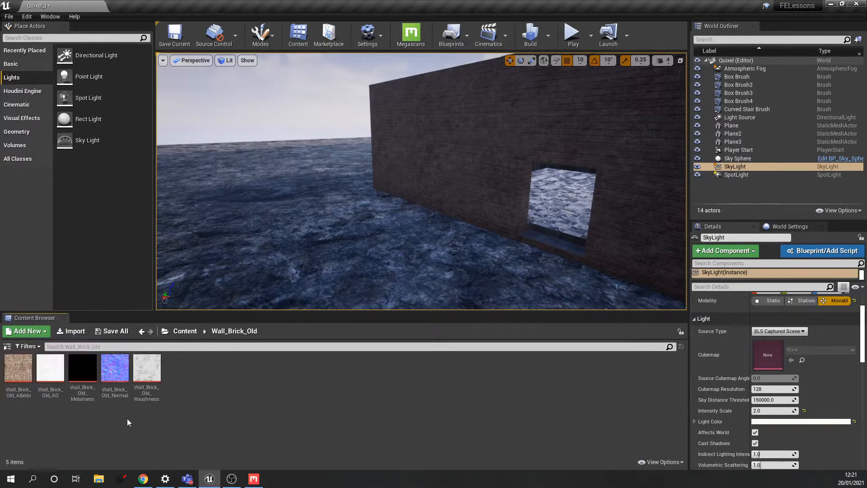
{"action": "left_click", "coordinate": [190, 384]}
{"action": "left_click", "coordinate": [20, 393]}
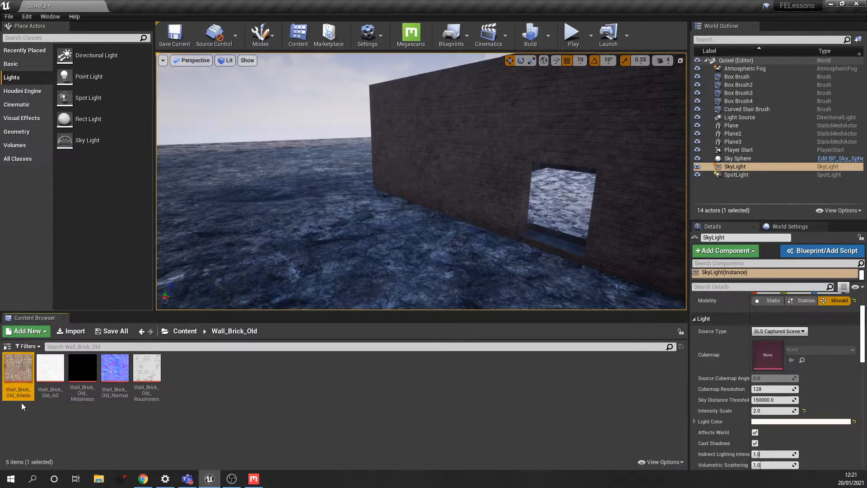
{"action": "double_click", "coordinate": [16, 369]}
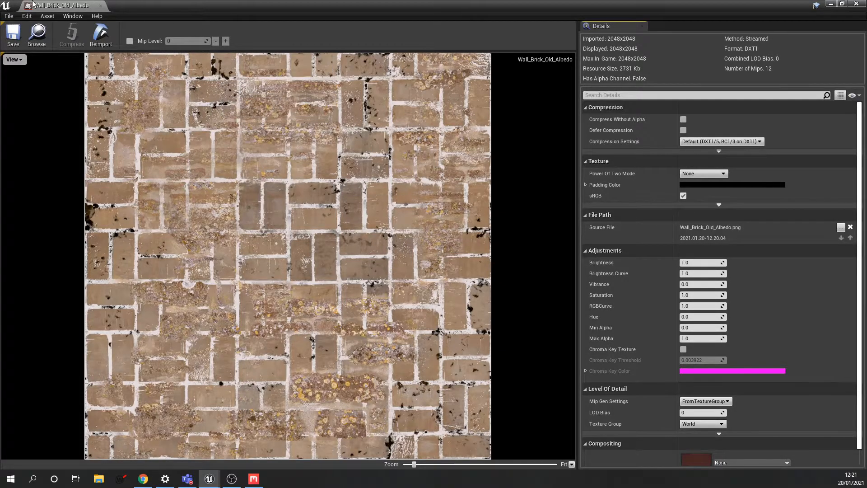
{"action": "left_click", "coordinate": [100, 6]}
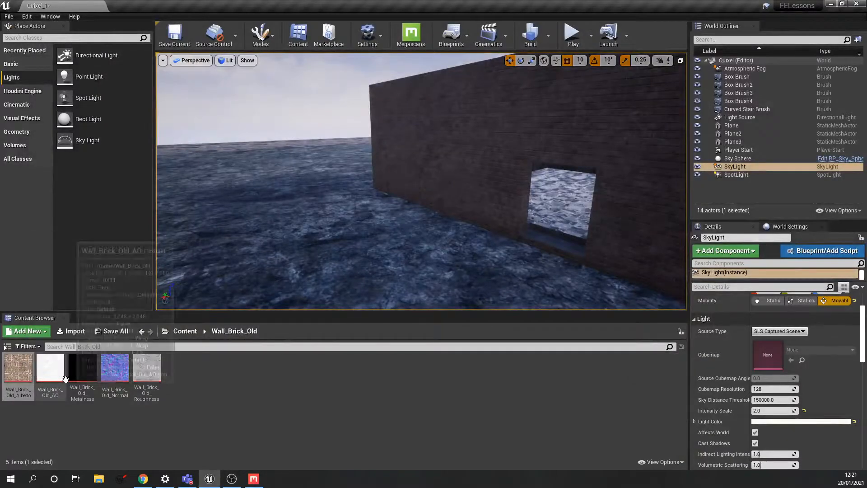
{"action": "left_click", "coordinate": [71, 417]}
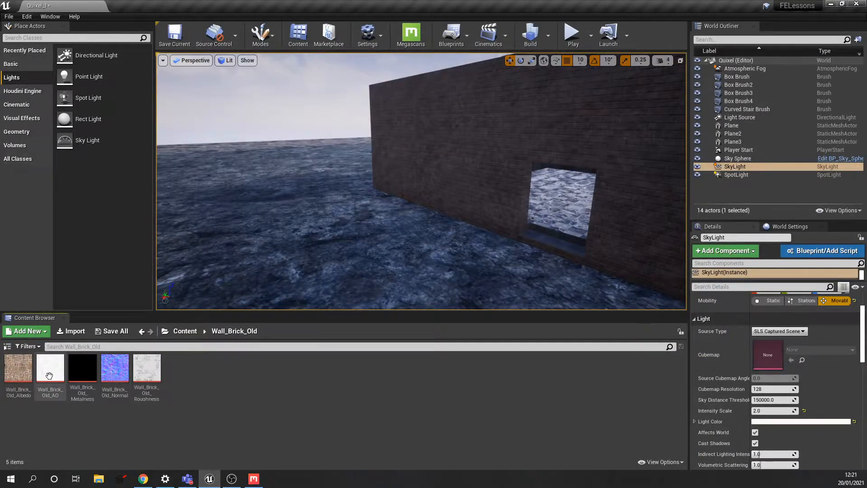
{"action": "mouse_move", "coordinate": [49, 395]}
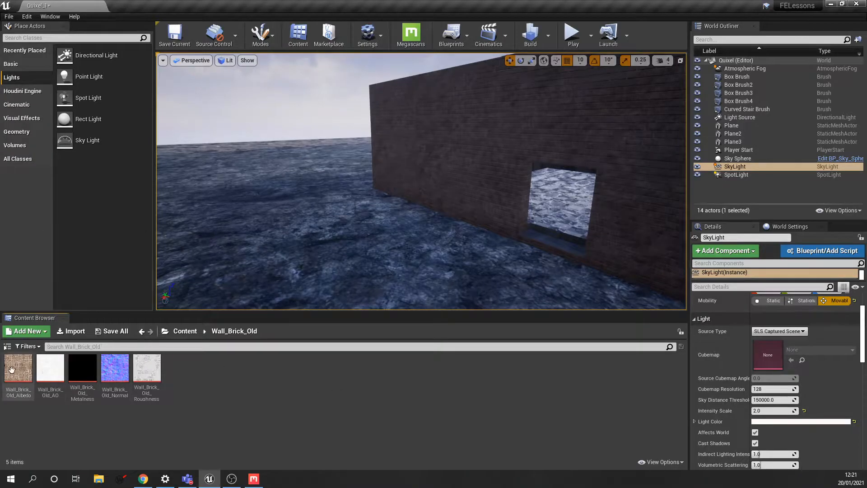
{"action": "mouse_move", "coordinate": [121, 394]}
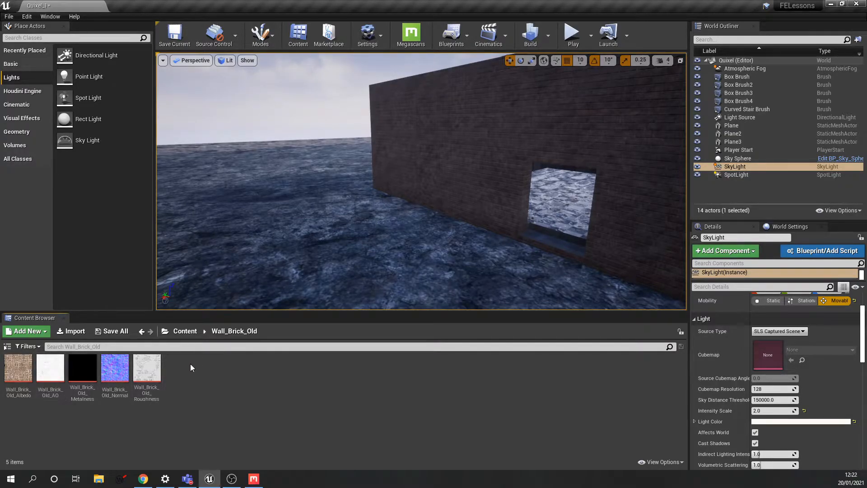
{"action": "left_click", "coordinate": [75, 374]}
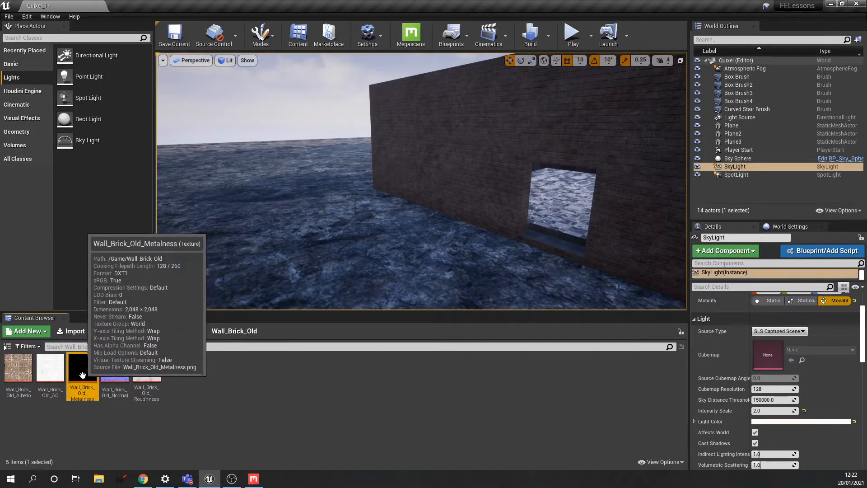
{"action": "mouse_move", "coordinate": [83, 369]}
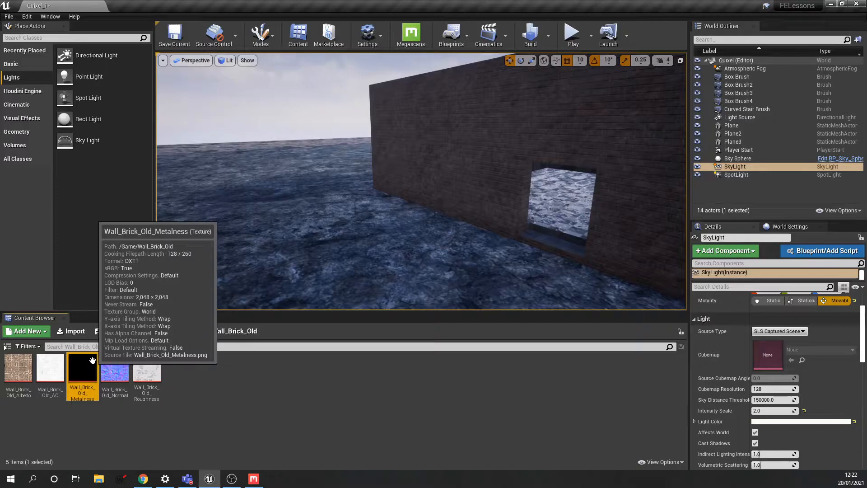
{"action": "left_click", "coordinate": [113, 371]}
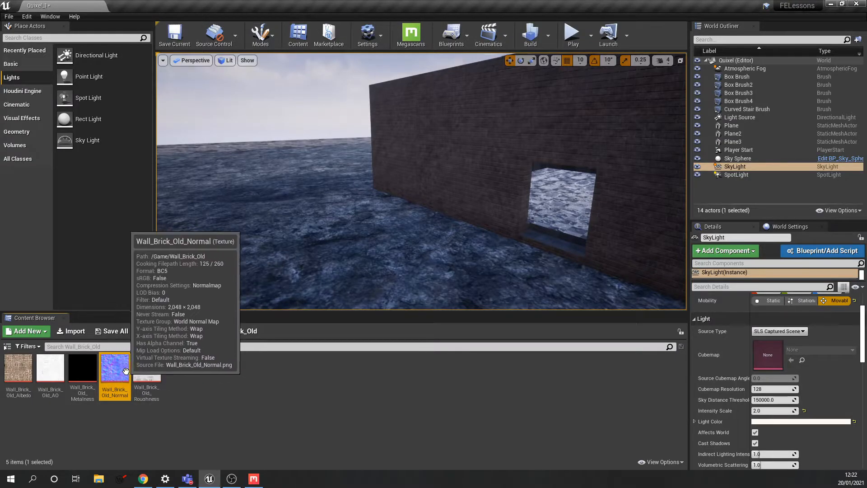
- Inspect and close Wall_Brick_Old_Normal, then open Wall_Brick_Old_Roughness in the texture editor
{"action": "double_click", "coordinate": [119, 371]}
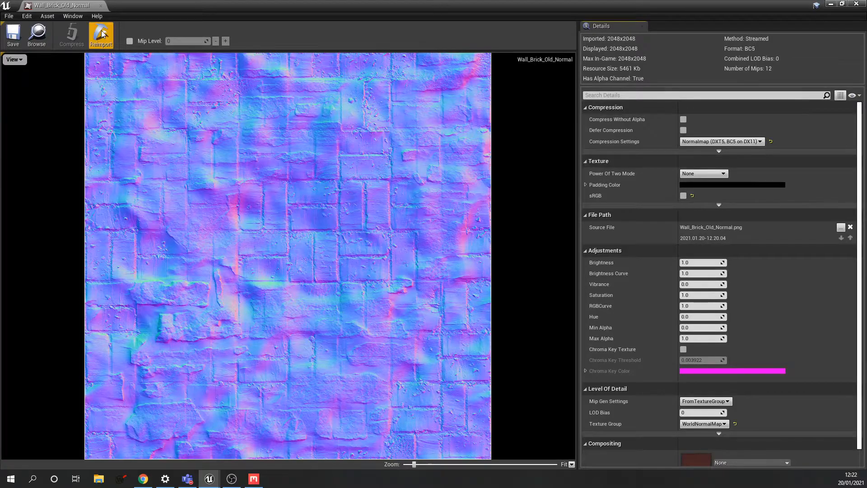
{"action": "left_click", "coordinate": [101, 6]}
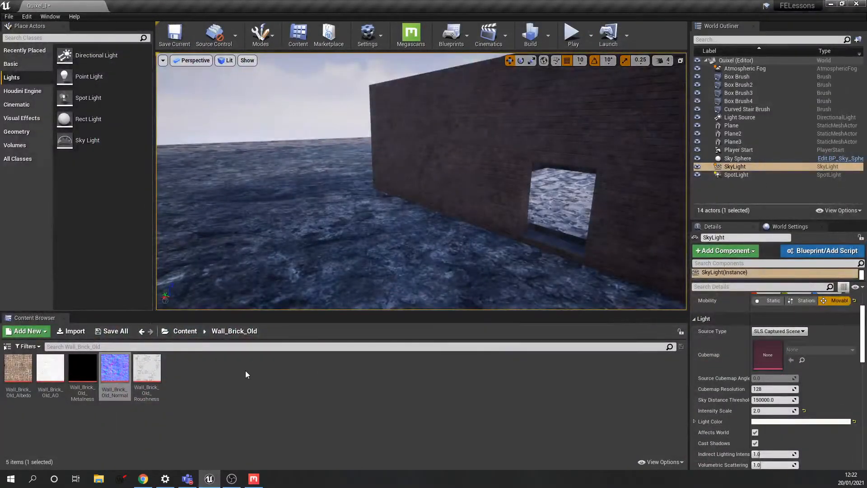
{"action": "left_click", "coordinate": [149, 369]}
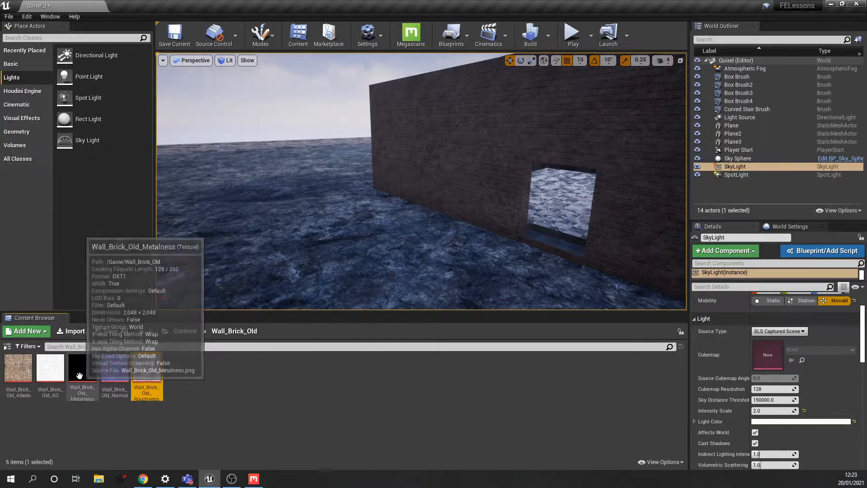
{"action": "double_click", "coordinate": [149, 373]}
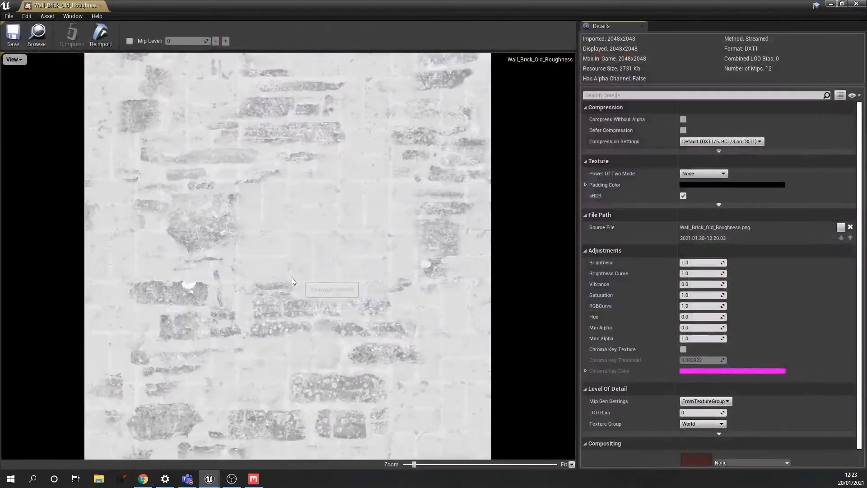
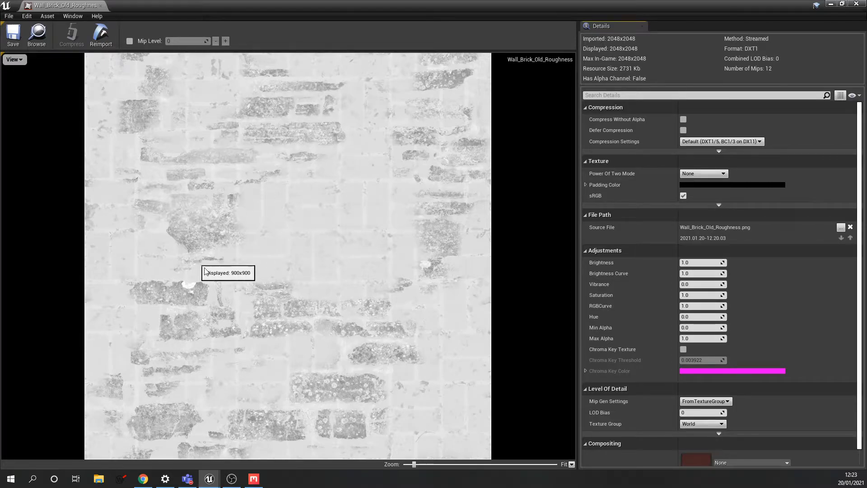
- Close the Wall_Brick_Old_Roughness texture editor to return to the level
{"action": "left_click", "coordinate": [101, 6]}
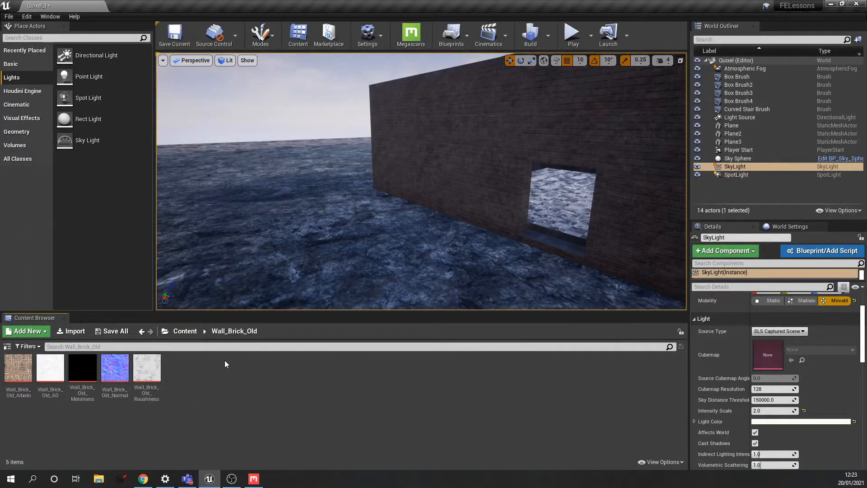
- Create Wall_Brick_Old_Albedo_Mat from the Wall_Brick_Old_Albedo texture, keeping the default name
{"action": "right_click", "coordinate": [20, 370]}
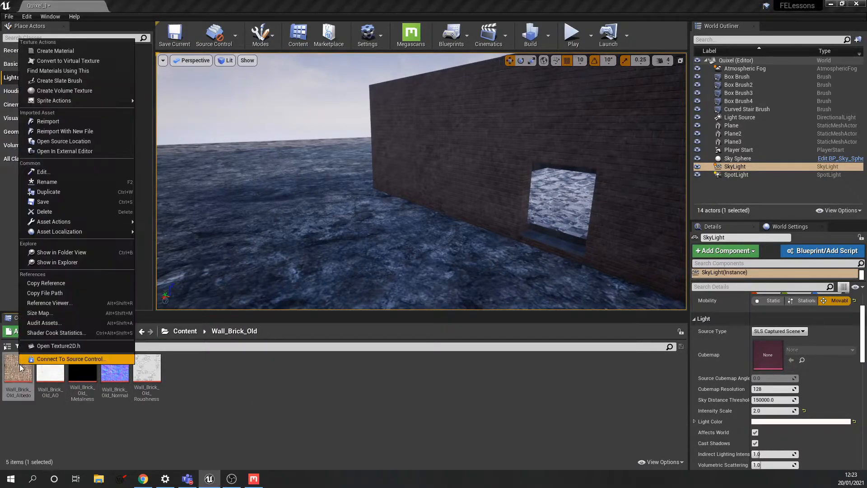
{"action": "left_click", "coordinate": [55, 50]}
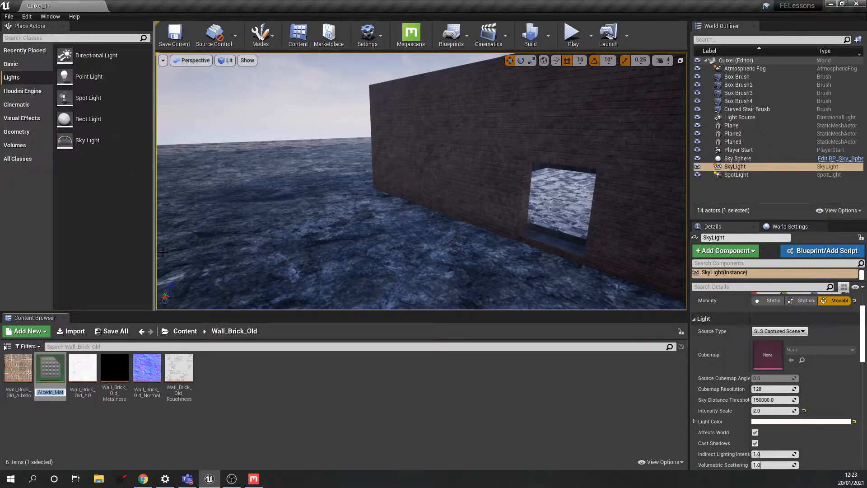
{"action": "key", "text": "Return"}
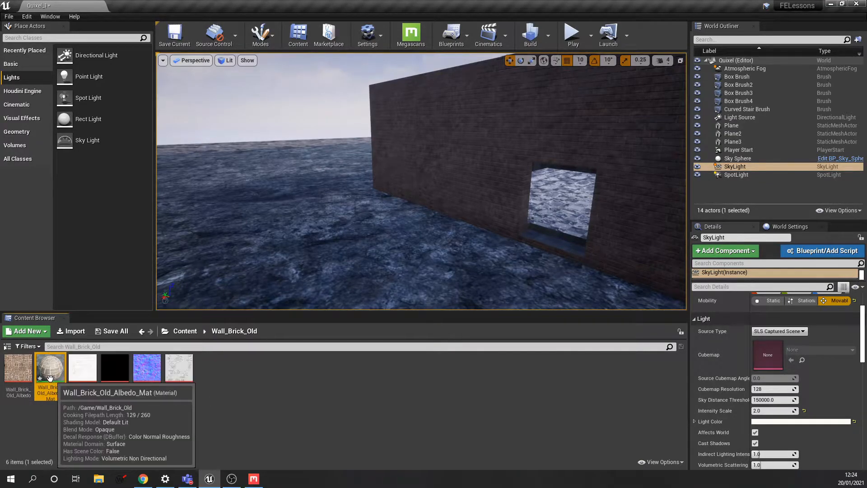
- Open Wall_Brick_Old_Albedo_Mat in the Material Editor and spread apart its Texture Sample and result nodes
{"action": "double_click", "coordinate": [69, 367]}
{"action": "scroll", "coordinate": [244, 217], "scroll_direction": "down", "scroll_amount": 2}
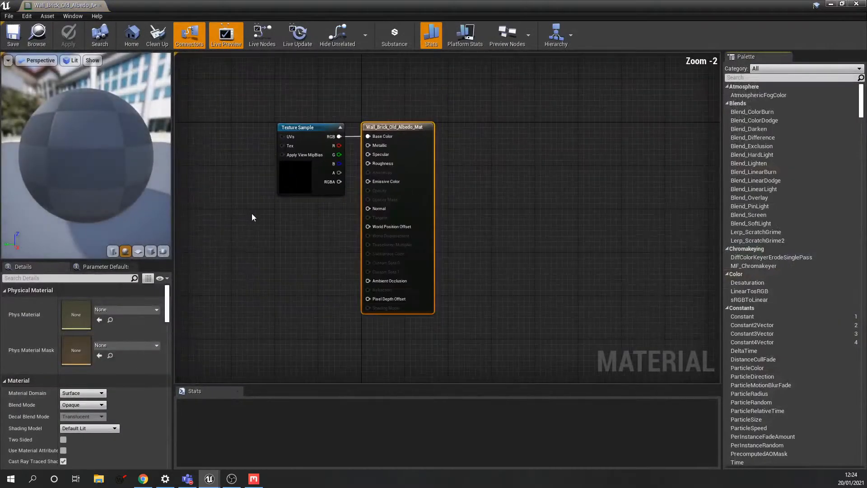
{"action": "right_click_drag", "start_coordinate": [251, 213], "coordinate": [292, 273]}
{"action": "left_click_drag", "start_coordinate": [350, 189], "coordinate": [299, 159]}
{"action": "right_click_drag", "start_coordinate": [358, 216], "coordinate": [385, 196]}
{"action": "left_click_drag", "start_coordinate": [456, 166], "coordinate": [483, 156]}
{"action": "right_click_drag", "start_coordinate": [436, 206], "coordinate": [396, 192]}
- Fine-tune the two nodes' positions and dock the material editor beside the Quixel_1 level tab
{"action": "left_click_drag", "start_coordinate": [294, 123], "coordinate": [299, 117]}
{"action": "left_click", "coordinate": [440, 139]}
{"action": "left_click_drag", "start_coordinate": [440, 141], "coordinate": [441, 135]}
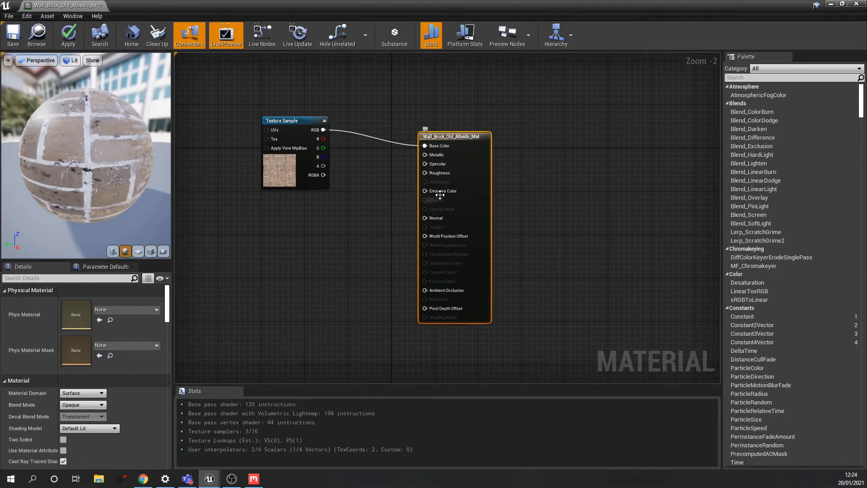
{"action": "left_click_drag", "start_coordinate": [291, 125], "coordinate": [294, 105]}
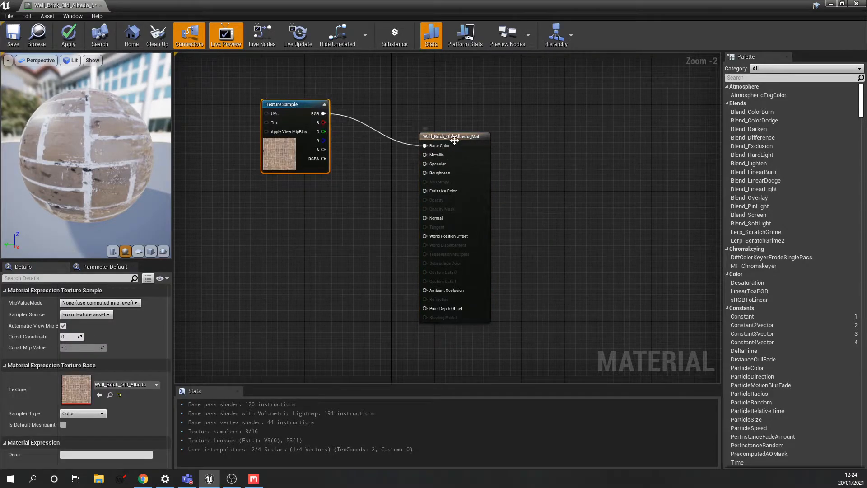
{"action": "left_click_drag", "start_coordinate": [453, 140], "coordinate": [453, 146]}
{"action": "right_click_drag", "start_coordinate": [423, 215], "coordinate": [441, 203]}
{"action": "left_click_drag", "start_coordinate": [58, 7], "coordinate": [158, 7]}
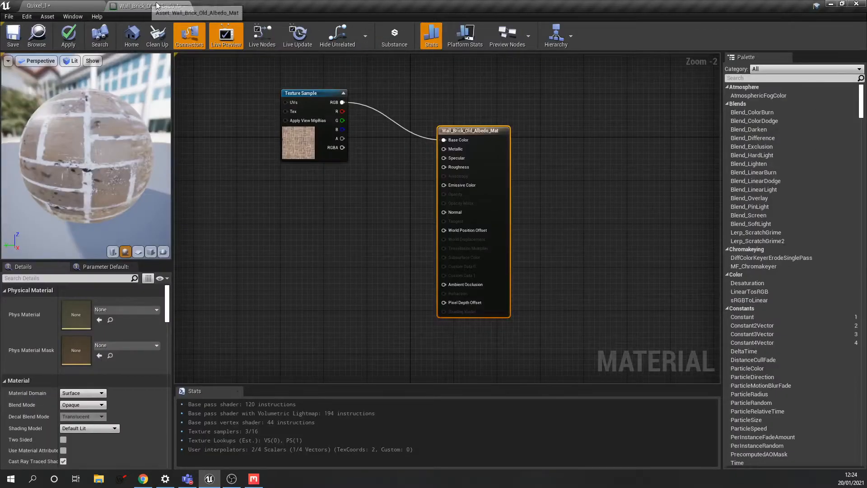
- Add the AO, Metalness, Normal and Roughness brick textures to the material graph together
{"action": "left_click", "coordinate": [62, 6]}
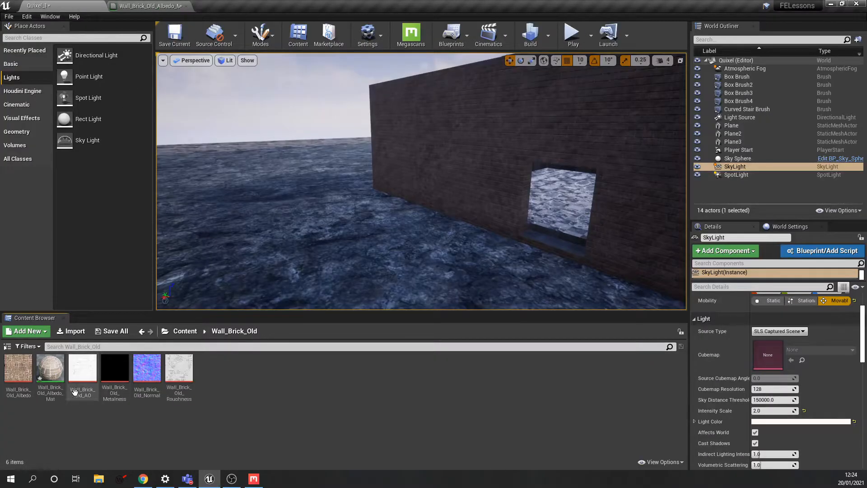
{"action": "left_click", "coordinate": [77, 388]}
{"action": "left_click", "coordinate": [115, 375], "text": "ctrl"}
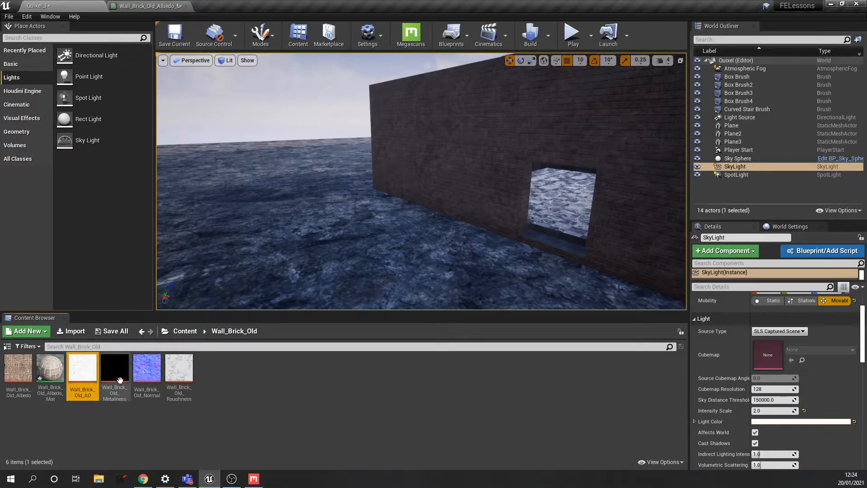
{"action": "left_click", "coordinate": [149, 378], "text": "ctrl"}
{"action": "left_click", "coordinate": [179, 375], "text": "ctrl"}
{"action": "left_click_drag", "start_coordinate": [83, 370], "coordinate": [285, 235]}
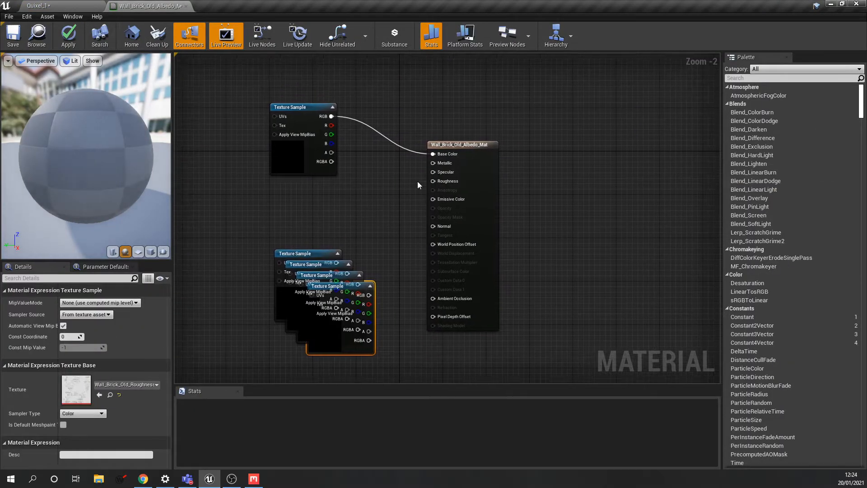
- Spread out the stacked texture samples and wire the AO texture into Ambient Occlusion
{"action": "left_click_drag", "start_coordinate": [491, 149], "coordinate": [534, 155]}
{"action": "left_click_drag", "start_coordinate": [291, 254], "coordinate": [259, 205]}
{"action": "left_click_drag", "start_coordinate": [315, 260], "coordinate": [272, 298]}
{"action": "left_click_drag", "start_coordinate": [339, 303], "coordinate": [372, 378]}
{"action": "left_click_drag", "start_coordinate": [331, 278], "coordinate": [380, 316]}
{"action": "left_click", "coordinate": [286, 213]}
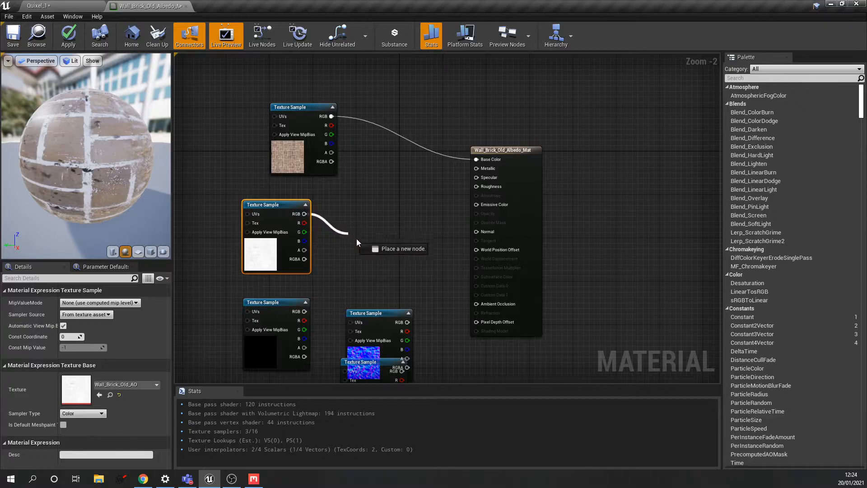
{"action": "left_click_drag", "start_coordinate": [463, 302], "coordinate": [478, 306]}
{"action": "right_click_drag", "start_coordinate": [385, 301], "coordinate": [403, 234]}
{"action": "left_click_drag", "start_coordinate": [296, 138], "coordinate": [279, 342]}
{"action": "left_click_drag", "start_coordinate": [389, 247], "coordinate": [297, 149]}
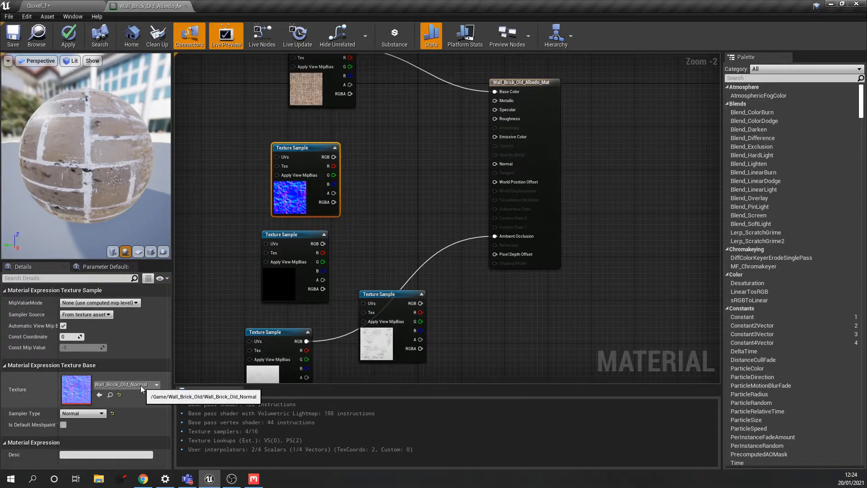
- Wire the normal map into Normal and the metalness texture into Metallic
{"action": "left_click_drag", "start_coordinate": [334, 157], "coordinate": [495, 164]}
{"action": "left_click_drag", "start_coordinate": [300, 150], "coordinate": [353, 161]}
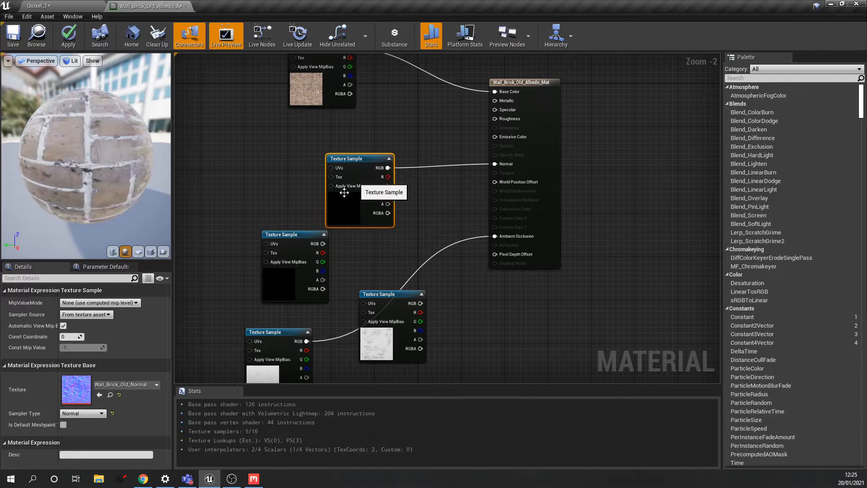
{"action": "left_click_drag", "start_coordinate": [297, 234], "coordinate": [287, 131]}
{"action": "left_click_drag", "start_coordinate": [343, 158], "coordinate": [343, 180]}
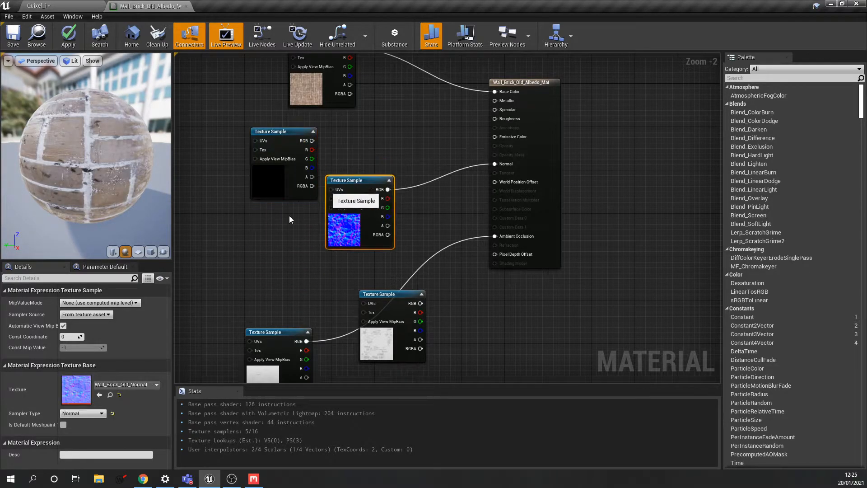
{"action": "left_click", "coordinate": [285, 131]}
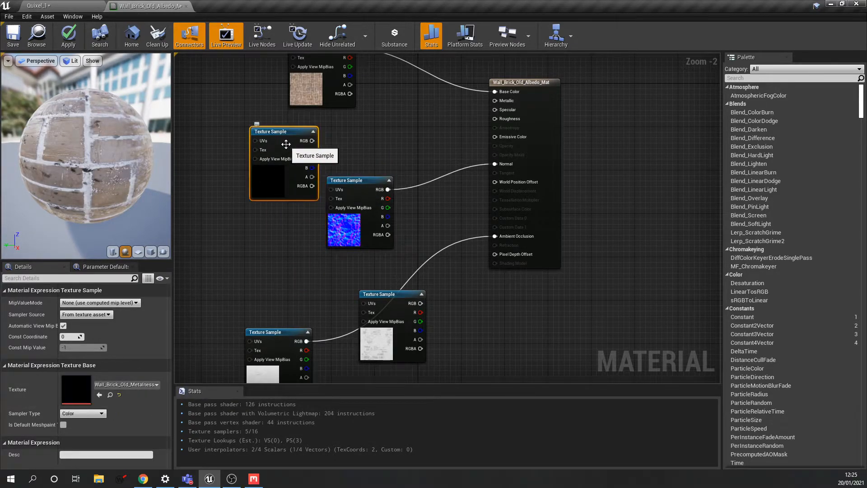
{"action": "left_click_drag", "start_coordinate": [311, 141], "coordinate": [494, 100]}
- Arrange the albedo, metalness, normal and roughness samples into a tidy column
{"action": "scroll", "coordinate": [395, 147], "scroll_direction": "down", "scroll_amount": 2}
{"action": "left_click_drag", "start_coordinate": [337, 123], "coordinate": [345, 86]}
{"action": "left_click_drag", "start_coordinate": [311, 182], "coordinate": [341, 142]}
{"action": "right_click_drag", "start_coordinate": [373, 215], "coordinate": [357, 175]}
{"action": "left_click_drag", "start_coordinate": [357, 174], "coordinate": [328, 155]}
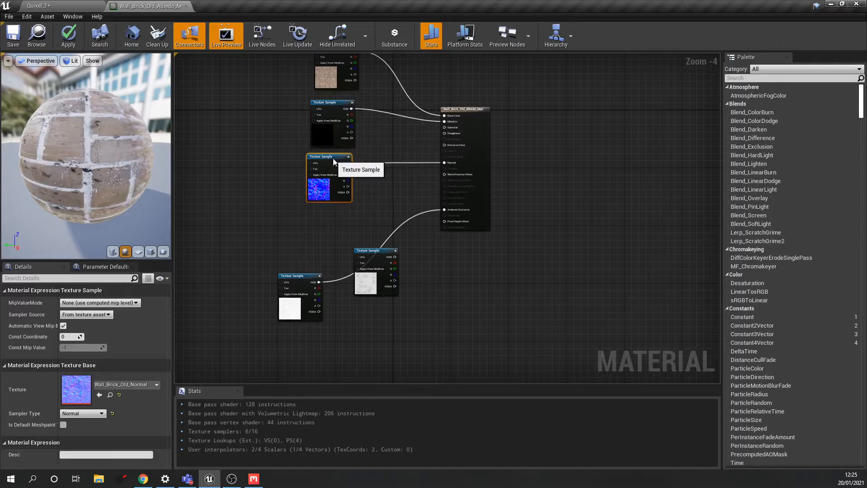
{"action": "right_click_drag", "start_coordinate": [328, 156], "coordinate": [344, 143]}
{"action": "left_click_drag", "start_coordinate": [385, 239], "coordinate": [330, 203]}
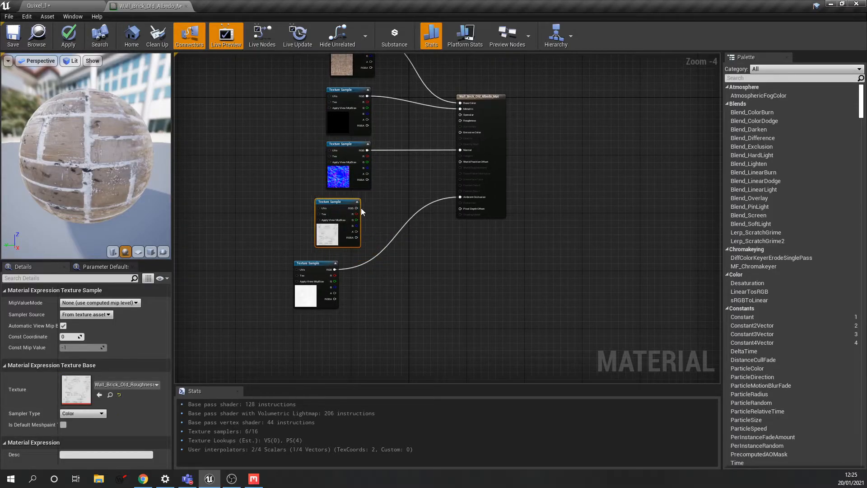
{"action": "left_click", "coordinate": [131, 384]}
{"action": "left_click", "coordinate": [384, 193]}
{"action": "right_click_drag", "start_coordinate": [384, 193], "coordinate": [377, 218]}
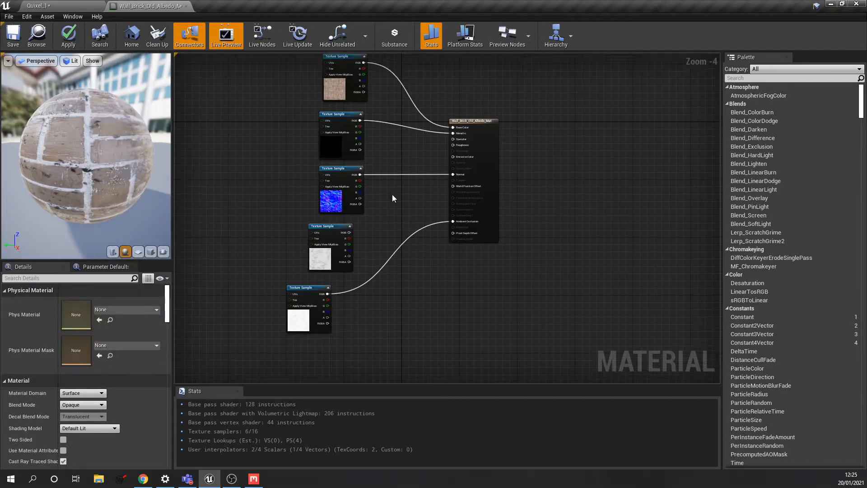
{"action": "mouse_move", "coordinate": [337, 175]}
{"action": "left_mouse_down"}
{"action": "mouse_move", "coordinate": [356, 247]}
{"action": "mouse_move", "coordinate": [340, 170]}
{"action": "left_mouse_up"}
{"action": "right_click_drag", "start_coordinate": [371, 163], "coordinate": [321, 238]}
- Wire the Wall_Brick_Old_Roughness texture into the Roughness input
{"action": "scroll", "coordinate": [321, 237], "scroll_direction": "up", "scroll_amount": 3}
{"action": "left_click_drag", "start_coordinate": [304, 266], "coordinate": [405, 232]}
{"action": "left_click_drag", "start_coordinate": [459, 212], "coordinate": [463, 209]}
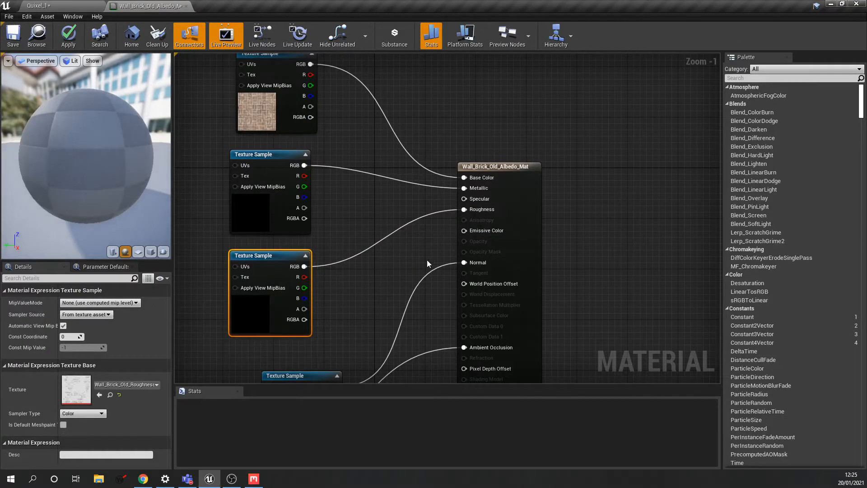
{"action": "scroll", "coordinate": [427, 259], "scroll_direction": "down", "scroll_amount": 1}
{"action": "scroll", "coordinate": [415, 226], "scroll_direction": "up", "scroll_amount": 2}
{"action": "right_click_drag", "start_coordinate": [403, 231], "coordinate": [377, 243]}
{"action": "scroll", "coordinate": [408, 225], "scroll_direction": "down", "scroll_amount": 2}
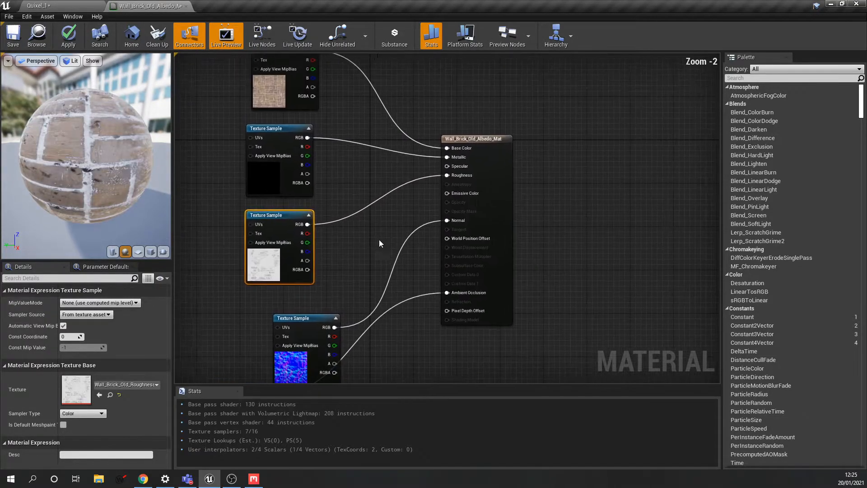
{"action": "scroll", "coordinate": [433, 175], "scroll_direction": "up", "scroll_amount": 2}
{"action": "right_click_drag", "start_coordinate": [433, 175], "coordinate": [423, 174]}
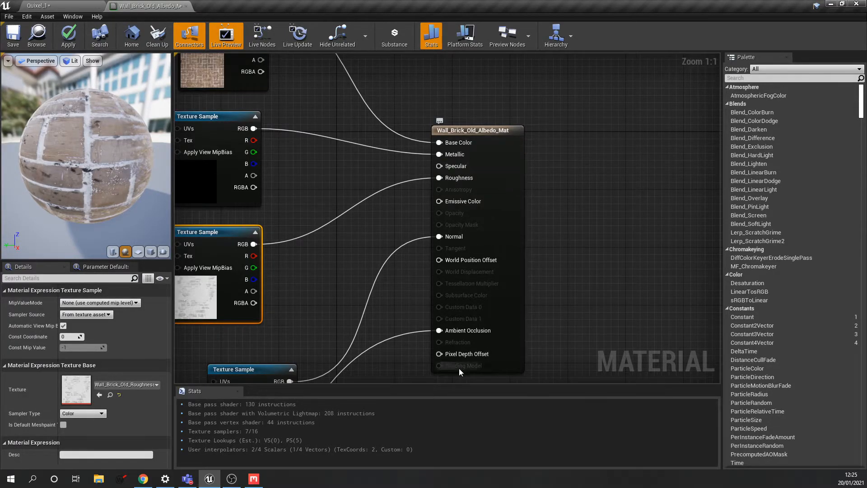
{"action": "scroll", "coordinate": [361, 246], "scroll_direction": "down", "scroll_amount": 1}
{"action": "right_click_drag", "start_coordinate": [349, 247], "coordinate": [457, 268]}
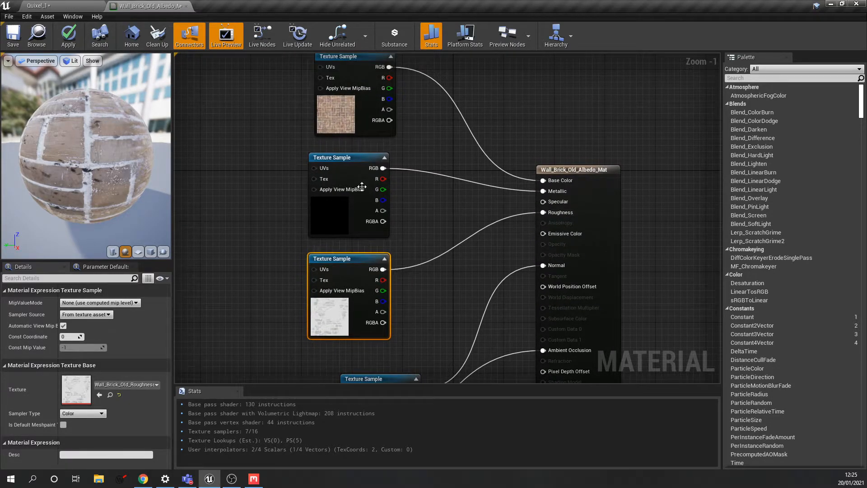
{"action": "right_click_drag", "start_coordinate": [361, 183], "coordinate": [372, 231]}
{"action": "left_click_drag", "start_coordinate": [369, 207], "coordinate": [376, 199]}
{"action": "left_click_drag", "start_coordinate": [370, 307], "coordinate": [376, 294]}
{"action": "right_click_drag", "start_coordinate": [426, 289], "coordinate": [427, 242]}
{"action": "right_click_drag", "start_coordinate": [421, 274], "coordinate": [417, 244]}
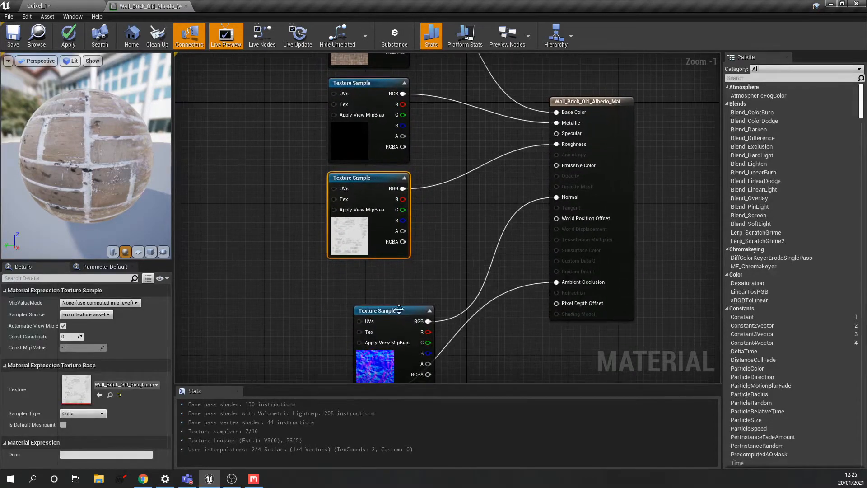
{"action": "left_click_drag", "start_coordinate": [400, 307], "coordinate": [373, 279]}
{"action": "right_click_drag", "start_coordinate": [447, 210], "coordinate": [424, 268]}
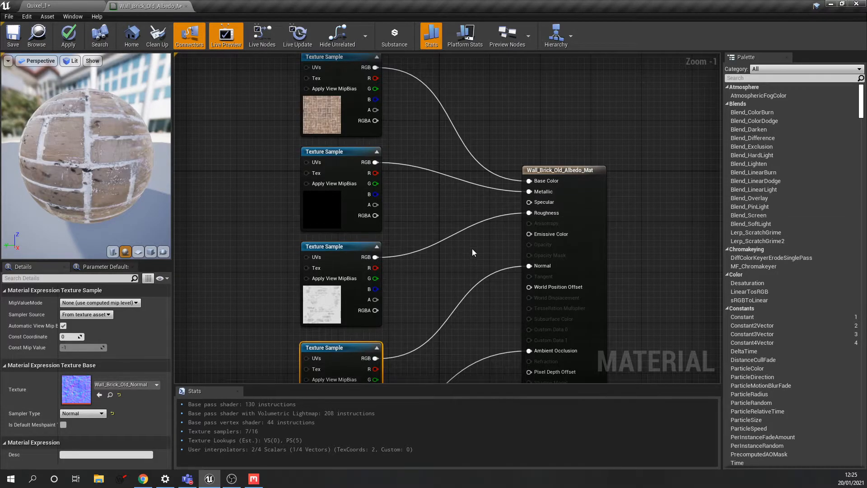
{"action": "right_click_drag", "start_coordinate": [435, 227], "coordinate": [448, 186]}
{"action": "scroll", "coordinate": [449, 199], "scroll_direction": "down", "scroll_amount": 1}
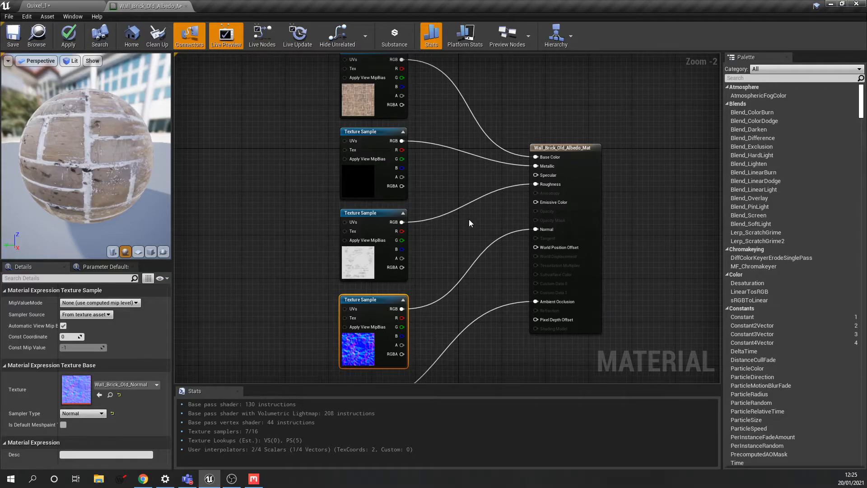
{"action": "right_click_drag", "start_coordinate": [469, 220], "coordinate": [461, 222]}
{"action": "right_click_drag", "start_coordinate": [342, 373], "coordinate": [353, 314]}
{"action": "left_click_drag", "start_coordinate": [334, 317], "coordinate": [389, 306]}
{"action": "right_click_drag", "start_coordinate": [486, 179], "coordinate": [469, 224]}
{"action": "scroll", "coordinate": [451, 217], "scroll_direction": "up", "scroll_amount": 1}
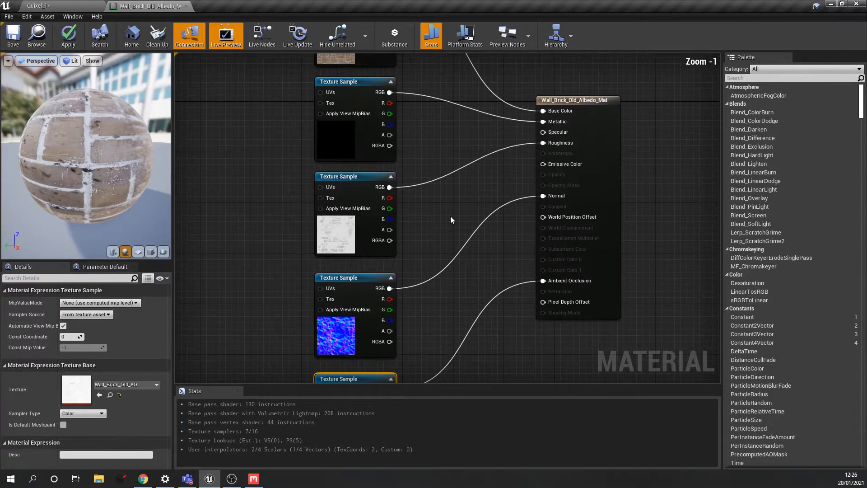
{"action": "scroll", "coordinate": [450, 216], "scroll_direction": "down", "scroll_amount": 1}
{"action": "right_click_drag", "start_coordinate": [519, 155], "coordinate": [512, 172]}
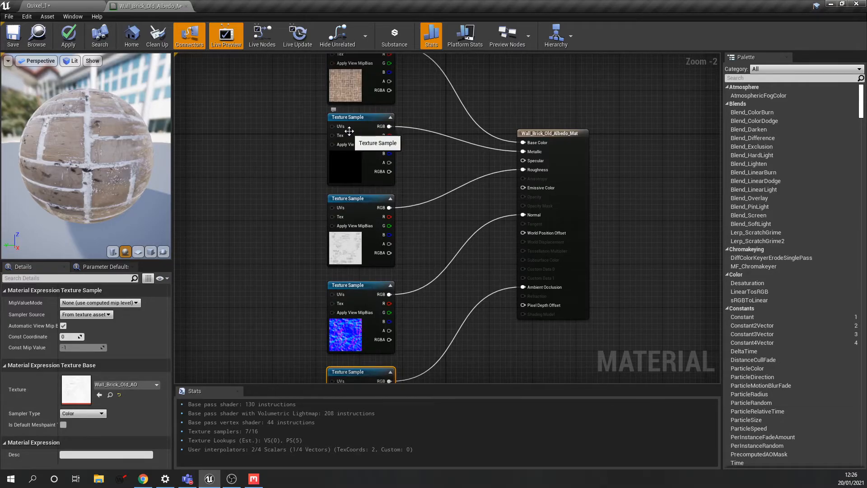
{"action": "scroll", "coordinate": [466, 256], "scroll_direction": "down", "scroll_amount": 1}
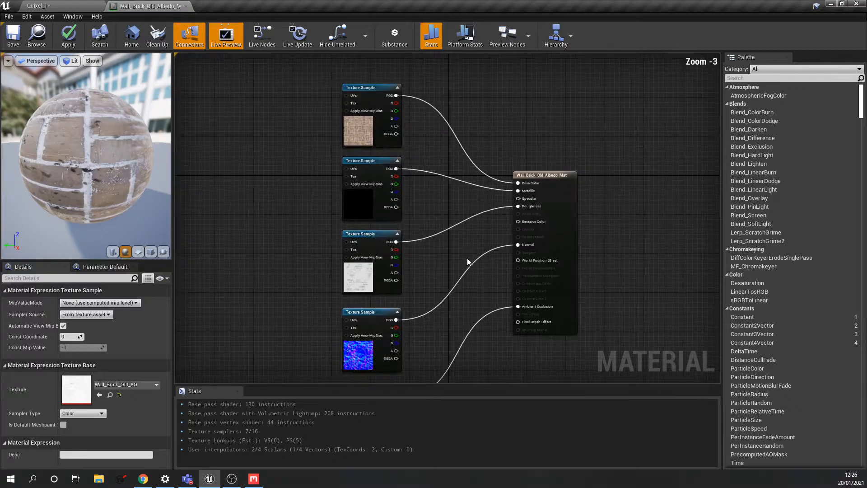
{"action": "left_click", "coordinate": [515, 141]}
{"action": "scroll", "coordinate": [457, 213], "scroll_direction": "up", "scroll_amount": 1}
{"action": "scroll", "coordinate": [455, 213], "scroll_direction": "down", "scroll_amount": 1}
{"action": "mouse_move", "coordinate": [449, 213]}
{"action": "right_mouse_down"}
{"action": "mouse_move", "coordinate": [489, 147]}
{"action": "mouse_move", "coordinate": [476, 222]}
{"action": "mouse_move", "coordinate": [477, 173]}
{"action": "mouse_move", "coordinate": [445, 223]}
{"action": "right_mouse_up"}
{"action": "scroll", "coordinate": [477, 222], "scroll_direction": "down", "scroll_amount": 2}
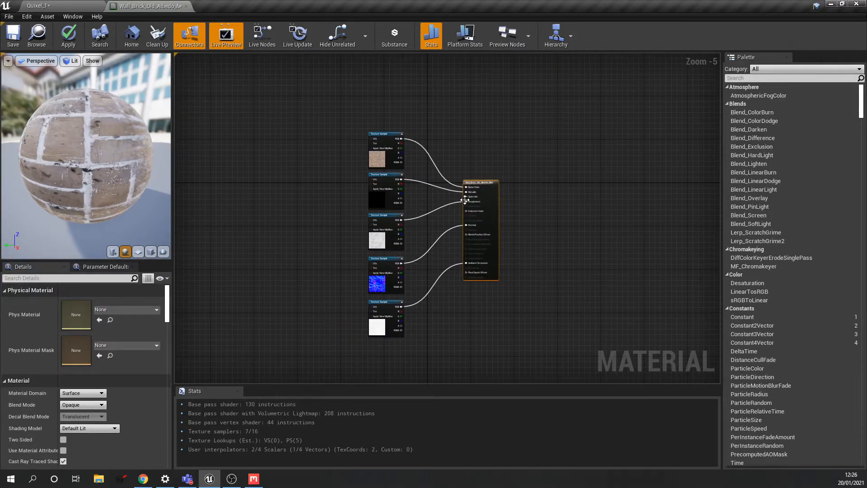
{"action": "left_click_drag", "start_coordinate": [140, 146], "coordinate": [88, 146]}
{"action": "scroll", "coordinate": [391, 154], "scroll_direction": "up", "scroll_amount": 1}
{"action": "scroll", "coordinate": [382, 159], "scroll_direction": "up", "scroll_amount": 1}
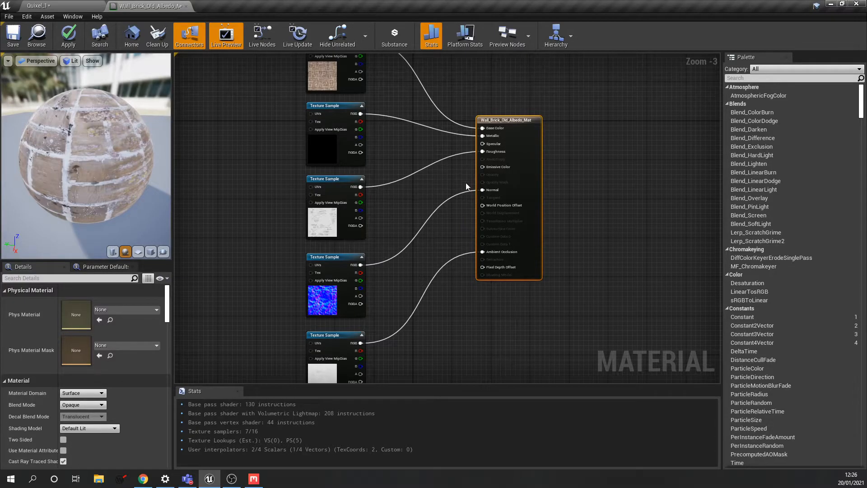
- Break the existing links into Roughness, Metallic and Normal, checking the preview sphere
{"action": "left_click", "coordinate": [483, 152], "text": "alt"}
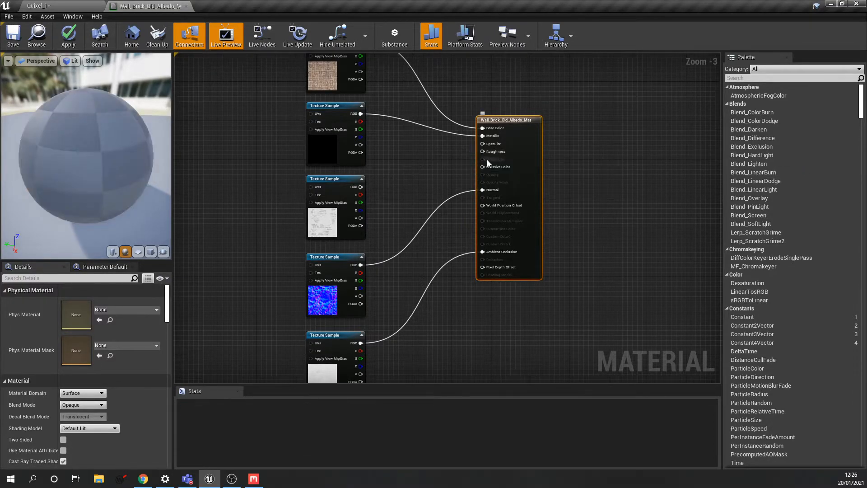
{"action": "left_click", "coordinate": [482, 136], "text": "alt"}
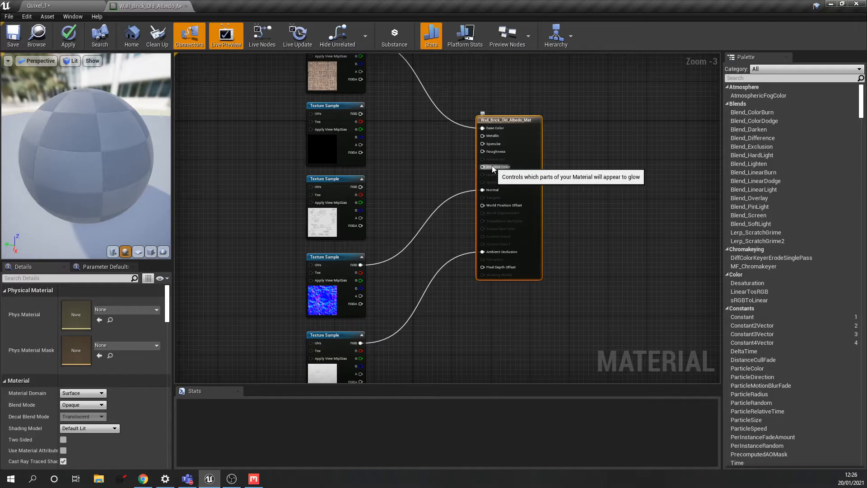
{"action": "left_click_drag", "start_coordinate": [100, 163], "coordinate": [151, 157]}
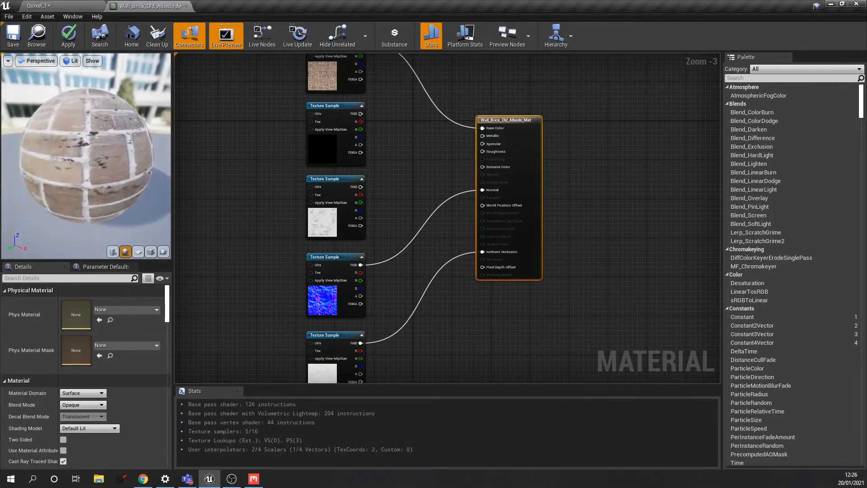
{"action": "left_click", "coordinate": [483, 190], "text": "alt"}
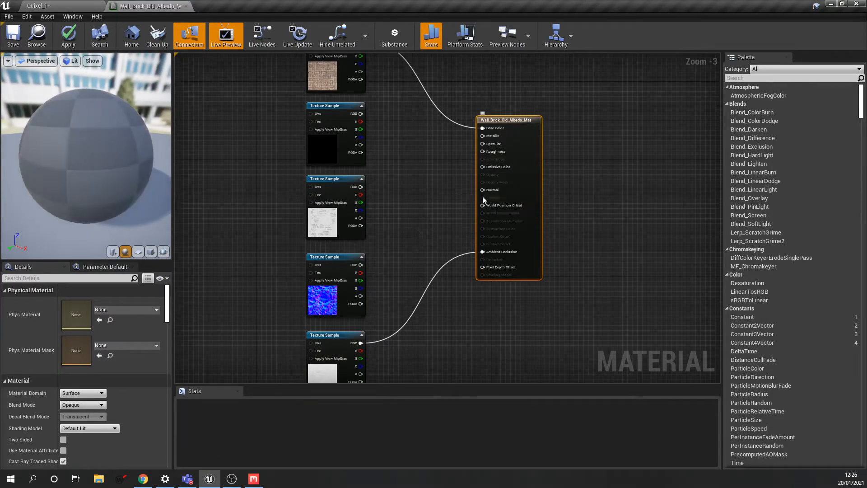
{"action": "left_click_drag", "start_coordinate": [133, 167], "coordinate": [167, 161]}
{"action": "left_click_drag", "start_coordinate": [91, 150], "coordinate": [72, 138]}
{"action": "scroll", "coordinate": [92, 150], "scroll_direction": "up", "scroll_amount": 3}
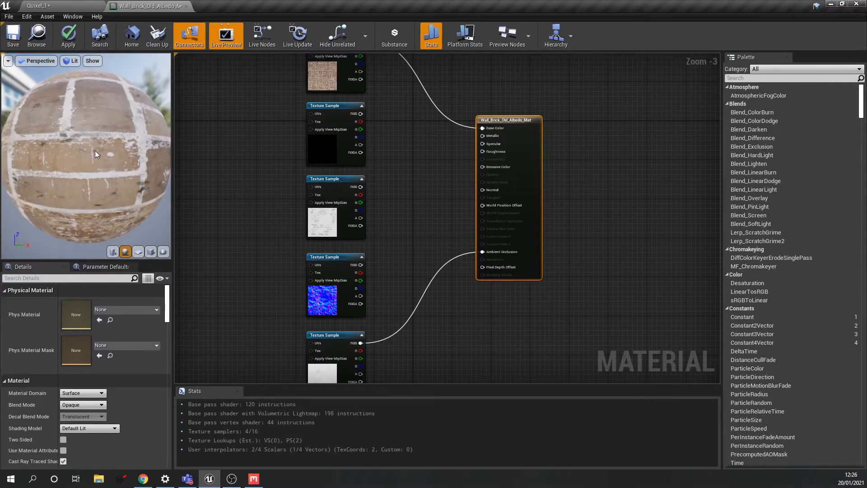
- Reconnect metalness to Metallic, roughness to Roughness, normal map to Normal, then apply and save
{"action": "left_click_drag", "start_coordinate": [364, 113], "coordinate": [483, 136]}
{"action": "left_click_drag", "start_coordinate": [361, 189], "coordinate": [482, 152]}
{"action": "left_click_drag", "start_coordinate": [361, 265], "coordinate": [482, 190]}
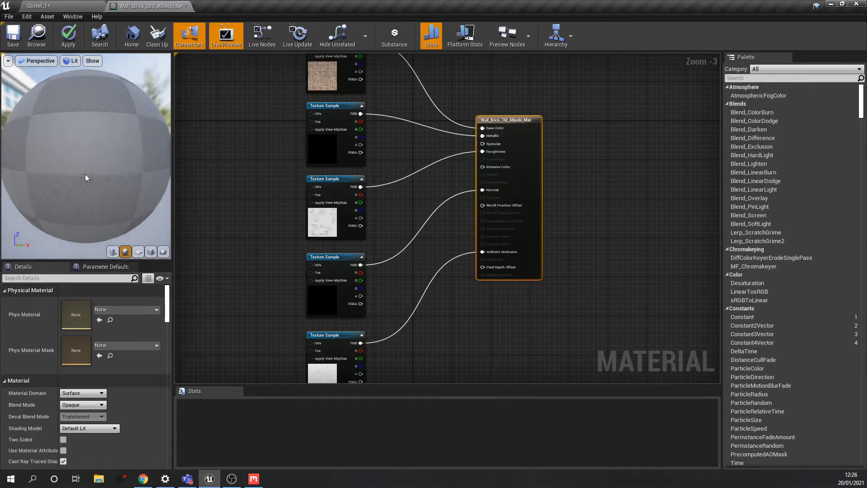
{"action": "left_click_drag", "start_coordinate": [85, 174], "coordinate": [4, 196]}
{"action": "left_click_drag", "start_coordinate": [89, 127], "coordinate": [74, 141]}
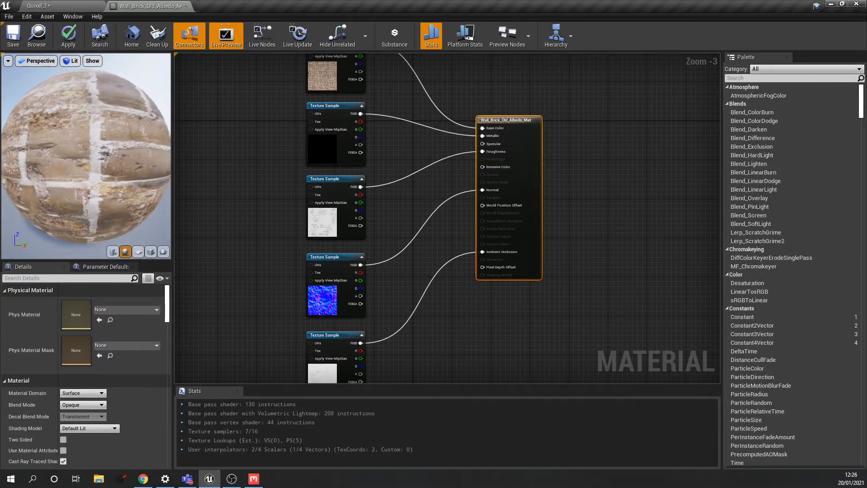
{"action": "left_click", "coordinate": [68, 40]}
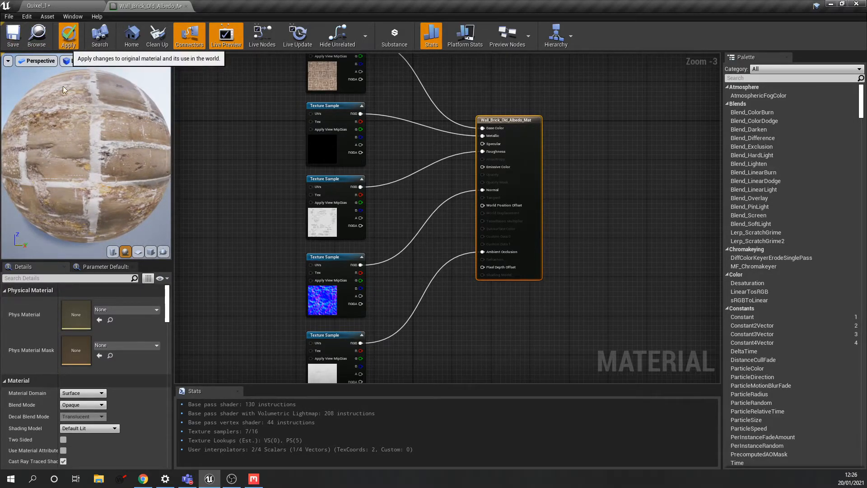
{"action": "left_click", "coordinate": [16, 39]}
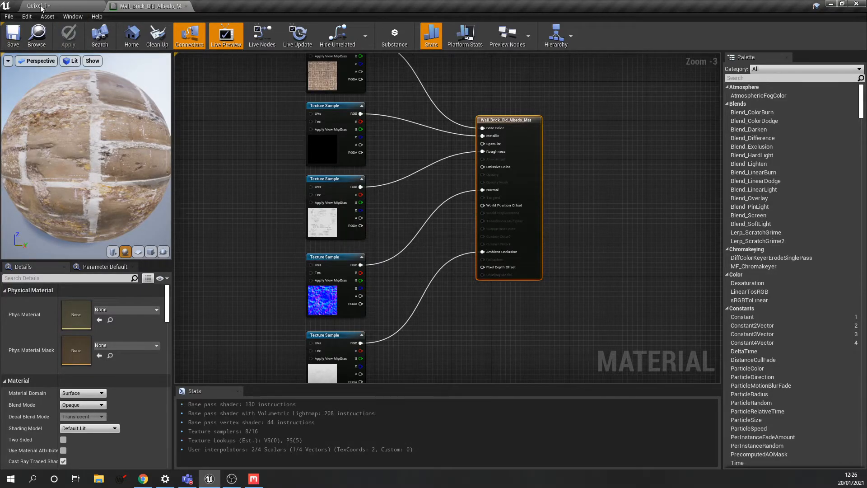
- Back in Quixel_1, apply Wall_Brick_Old_Albedo_Mat to the wall with the window opening
{"action": "left_click", "coordinate": [64, 6]}
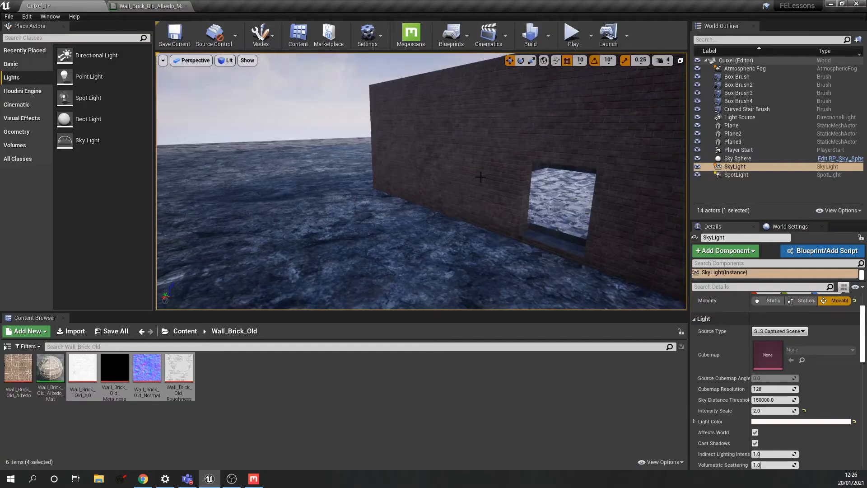
{"action": "right_click_drag", "start_coordinate": [483, 198], "coordinate": [436, 195]}
{"action": "key", "text": "w"}
{"action": "key", "text": "w"}
{"action": "left_click_drag", "start_coordinate": [63, 369], "coordinate": [419, 203]}
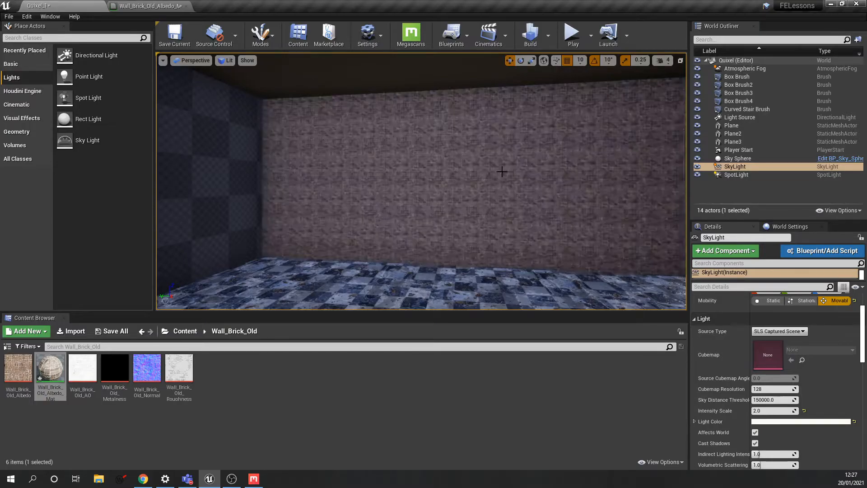
- Apply the brick material to the left wall and the remaining checker walls
{"action": "right_click_drag", "start_coordinate": [453, 167], "coordinate": [429, 172]}
{"action": "left_click_drag", "start_coordinate": [59, 365], "coordinate": [239, 181]}
{"action": "right_click_drag", "start_coordinate": [239, 181], "coordinate": [223, 185]}
{"action": "right_click_drag", "start_coordinate": [433, 174], "coordinate": [357, 173]}
{"action": "left_click_drag", "start_coordinate": [61, 369], "coordinate": [371, 183]}
{"action": "right_click_drag", "start_coordinate": [371, 182], "coordinate": [253, 185]}
{"action": "left_click_drag", "start_coordinate": [50, 367], "coordinate": [310, 229]}
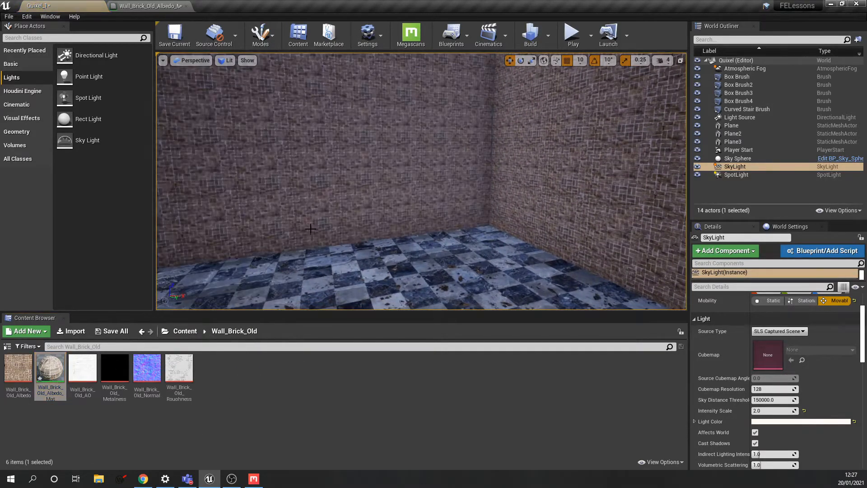
{"action": "right_click_drag", "start_coordinate": [370, 195], "coordinate": [469, 187]}
{"action": "key", "text": "w"}
{"action": "key", "text": "s"}
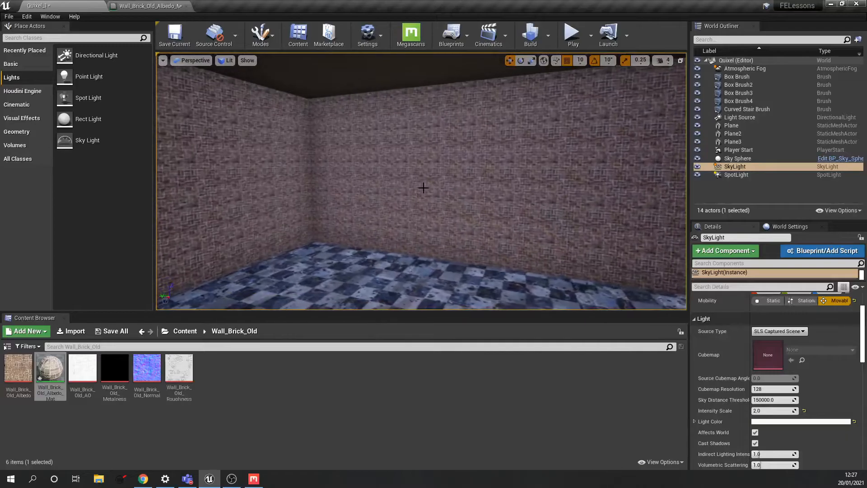
- Select all four room walls and apply Align Surface Planar Wall to their brick texture
{"action": "left_click", "coordinate": [441, 183]}
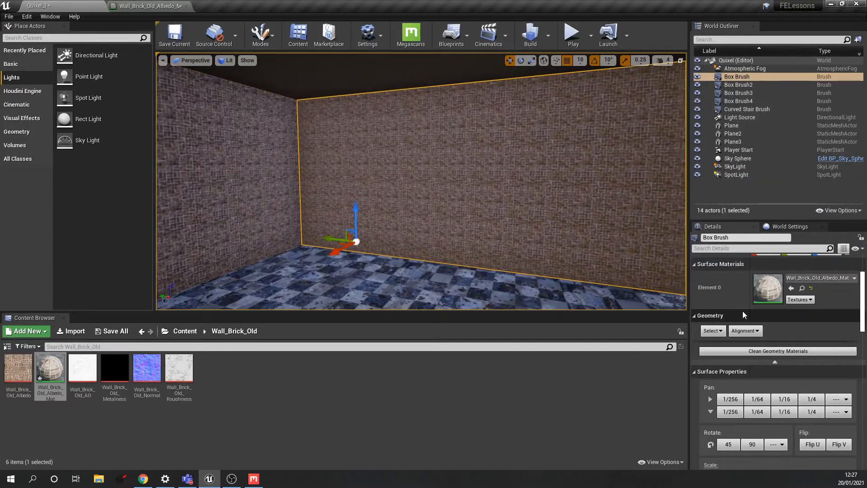
{"action": "right_click_drag", "start_coordinate": [503, 213], "coordinate": [388, 210]}
{"action": "left_click", "coordinate": [505, 213], "text": "ctrl"}
{"action": "left_click", "coordinate": [475, 204], "text": "ctrl"}
{"action": "right_click_drag", "start_coordinate": [468, 206], "coordinate": [316, 207]}
{"action": "left_click", "coordinate": [424, 202], "text": "ctrl"}
{"action": "left_click", "coordinate": [745, 330]}
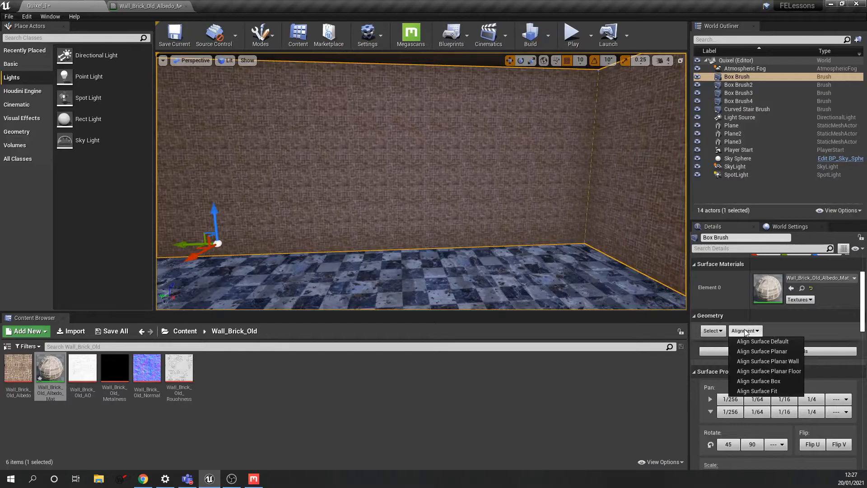
{"action": "left_click", "coordinate": [767, 361]}
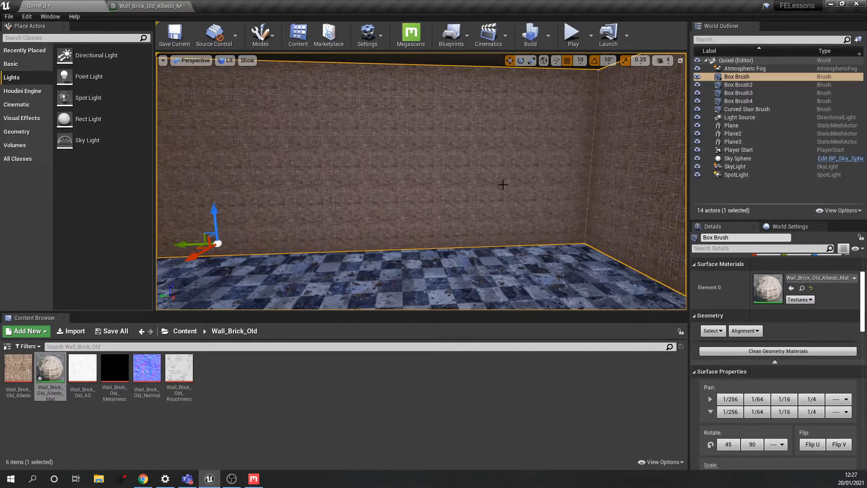
{"action": "scroll", "coordinate": [503, 184], "scroll_direction": "up", "scroll_amount": 6}
{"action": "scroll", "coordinate": [511, 187], "scroll_direction": "down", "scroll_amount": 8}
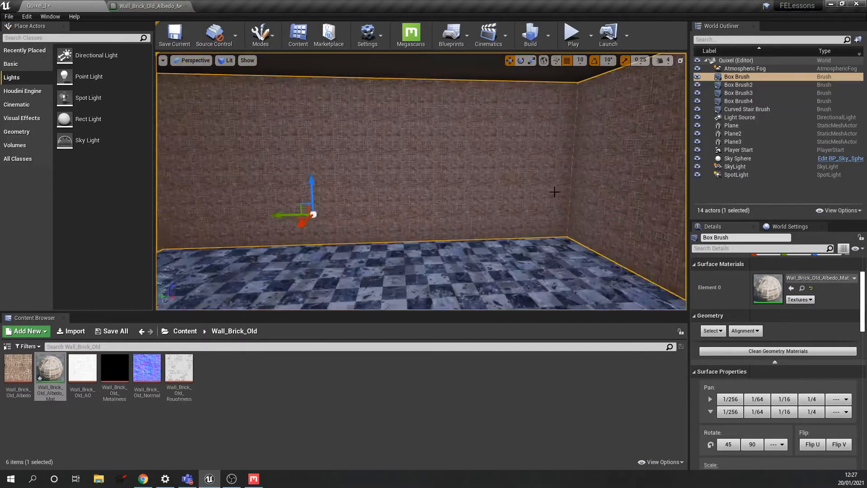
{"action": "mouse_move", "coordinate": [567, 190]}
{"action": "right_mouse_down"}
{"action": "mouse_move", "coordinate": [493, 184]}
{"action": "mouse_move", "coordinate": [486, 192]}
{"action": "right_mouse_up"}
{"action": "right_click_drag", "start_coordinate": [579, 176], "coordinate": [579, 181]}
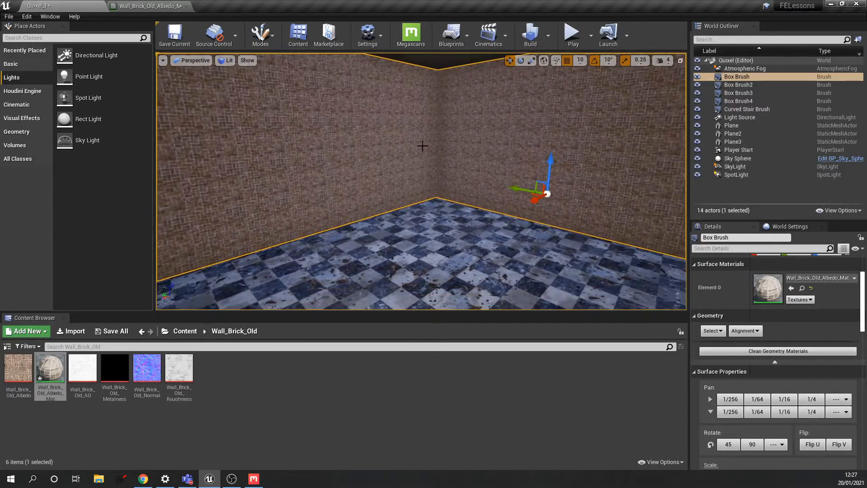
{"action": "left_click", "coordinate": [271, 394]}
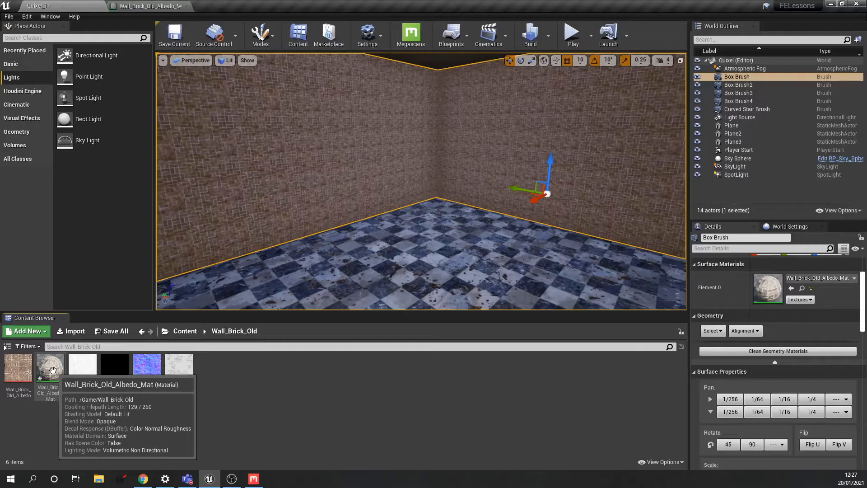
- Open the brick material and add a TexCoord node to the left of the samples
{"action": "double_click", "coordinate": [50, 368]}
{"action": "scroll", "coordinate": [283, 200], "scroll_direction": "down", "scroll_amount": 3}
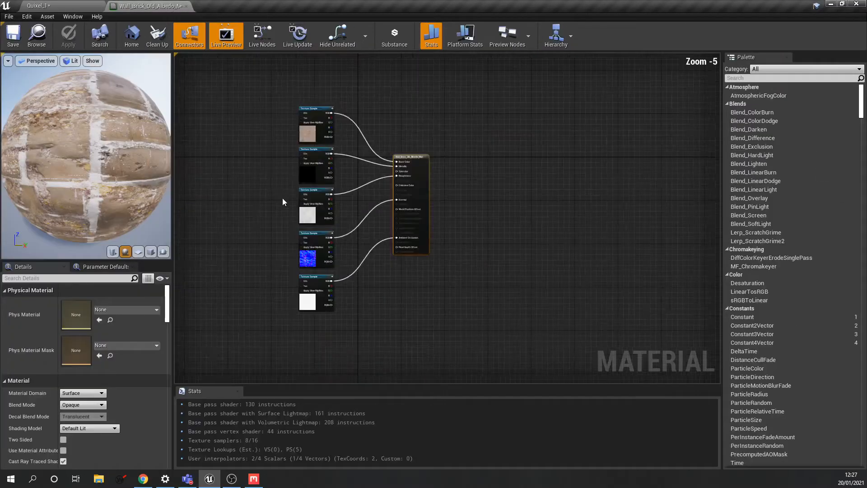
{"action": "right_click_drag", "start_coordinate": [284, 199], "coordinate": [427, 211]}
{"action": "right_click", "coordinate": [305, 162]}
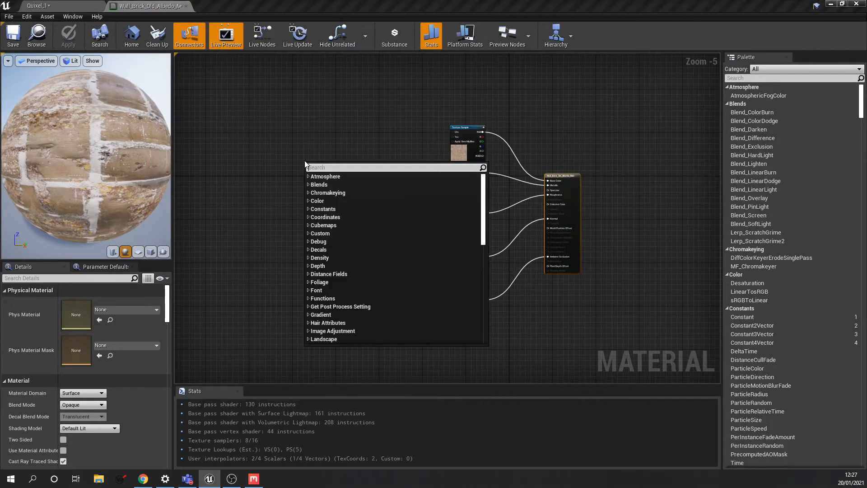
{"action": "type", "text": "texcoord"}
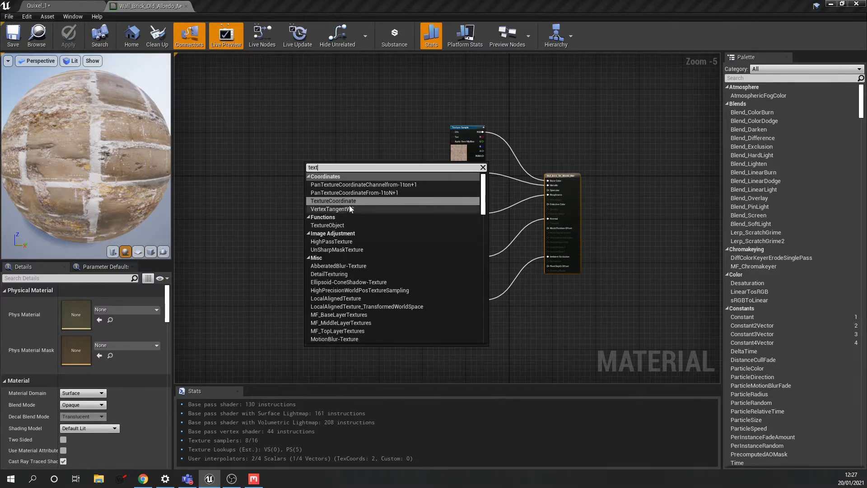
{"action": "left_click", "coordinate": [347, 207]}
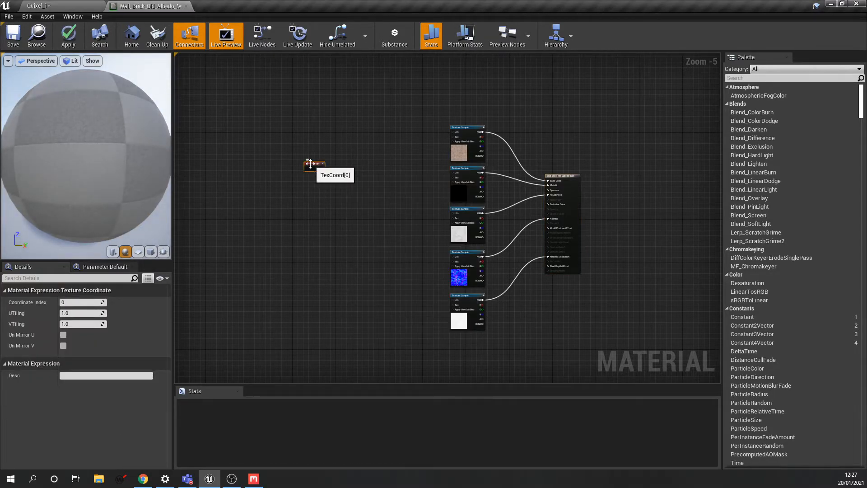
{"action": "key", "text": "Delete"}
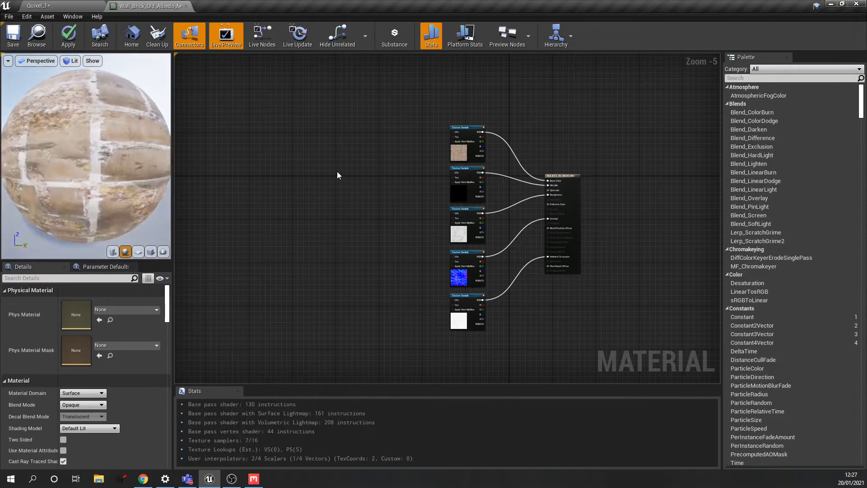
{"action": "left_click", "coordinate": [329, 167]}
{"action": "scroll", "coordinate": [350, 194], "scroll_direction": "up", "scroll_amount": 3}
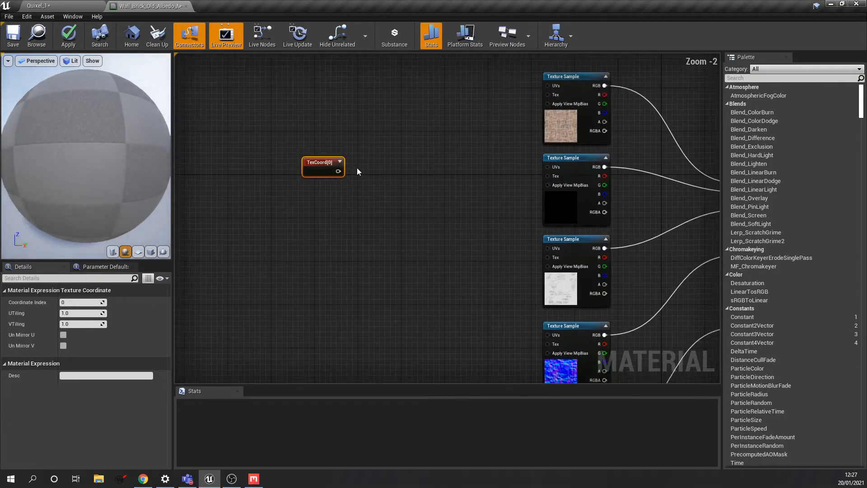
- Connect TexCoord[0] to the UVs of all five Texture Sample nodes
{"action": "left_click_drag", "start_coordinate": [338, 171], "coordinate": [547, 86]}
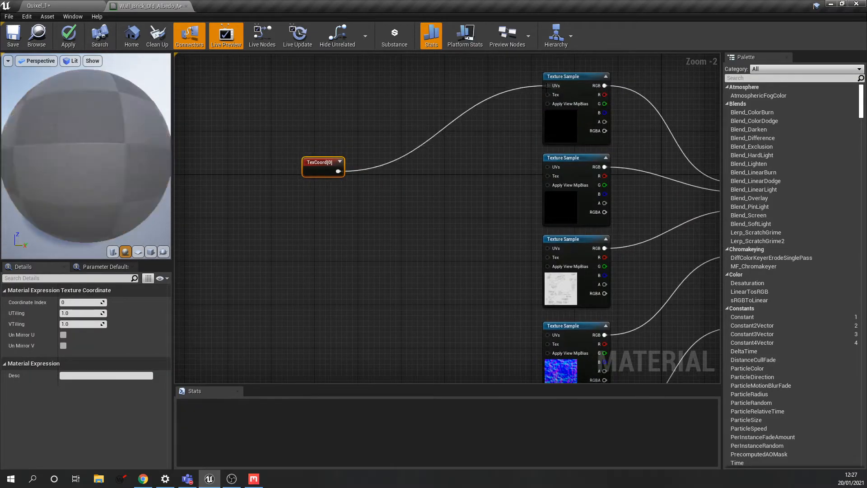
{"action": "left_click_drag", "start_coordinate": [337, 171], "coordinate": [547, 167]}
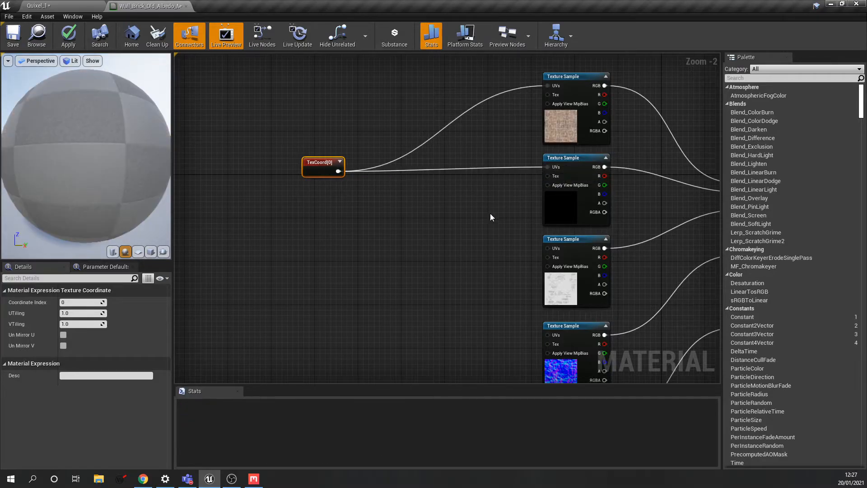
{"action": "right_click_drag", "start_coordinate": [345, 173], "coordinate": [323, 136]}
{"action": "left_click_drag", "start_coordinate": [323, 137], "coordinate": [523, 214]}
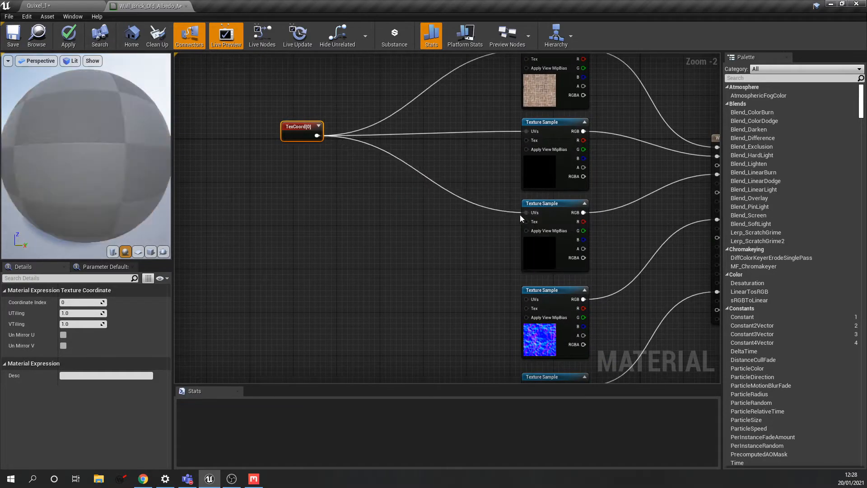
{"action": "left_click_drag", "start_coordinate": [317, 135], "coordinate": [525, 299]}
{"action": "right_click_drag", "start_coordinate": [480, 300], "coordinate": [445, 230]}
{"action": "left_click_drag", "start_coordinate": [282, 66], "coordinate": [491, 323]}
{"action": "right_click_drag", "start_coordinate": [402, 226], "coordinate": [465, 271]}
{"action": "scroll", "coordinate": [452, 246], "scroll_direction": "down", "scroll_amount": 1}
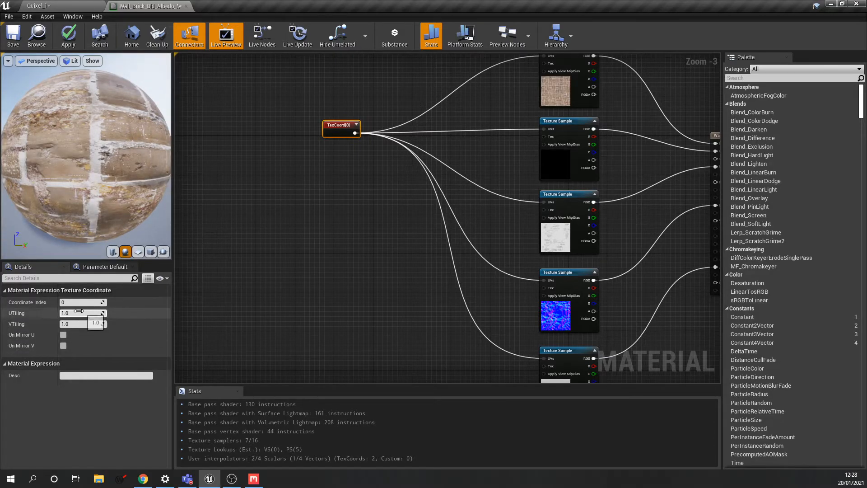
- Set the TexCoord node's UTiling and VTiling to 0.25 and apply the material
{"action": "left_click", "coordinate": [193, 302]}
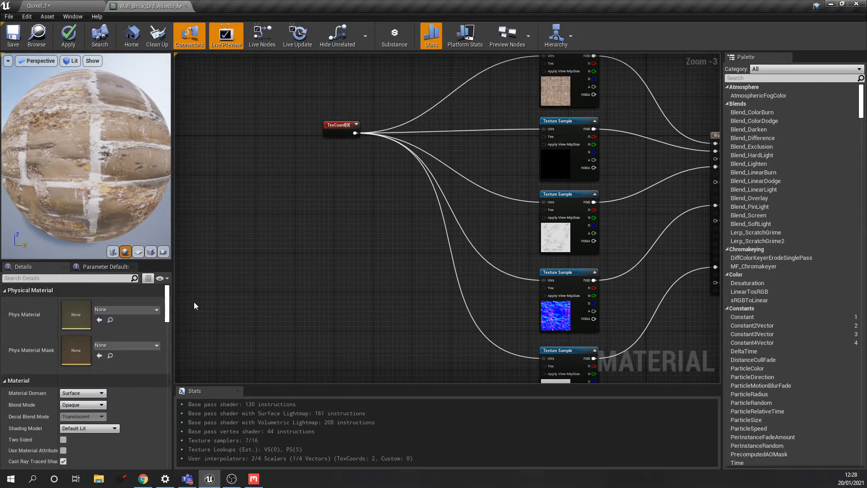
{"action": "scroll", "coordinate": [193, 301], "scroll_direction": "down", "scroll_amount": 2}
{"action": "left_click", "coordinate": [272, 207]}
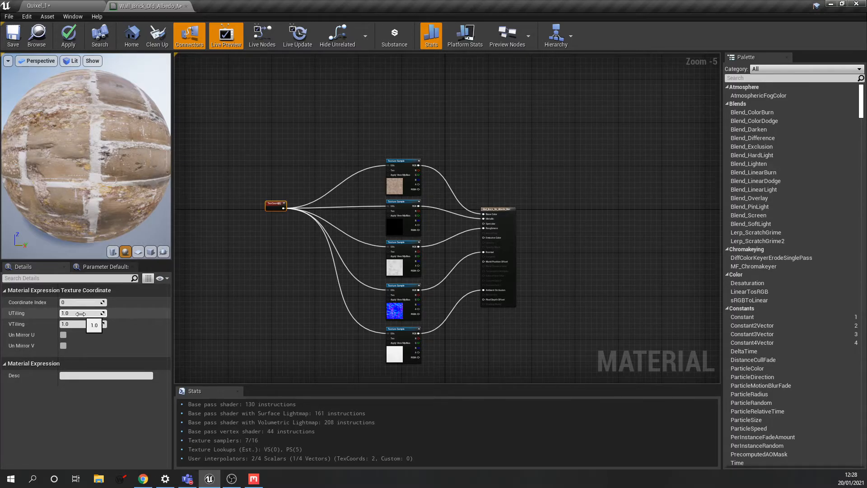
{"action": "left_click", "coordinate": [204, 307]}
{"action": "left_click", "coordinate": [273, 206]}
{"action": "key", "text": "Tab"}
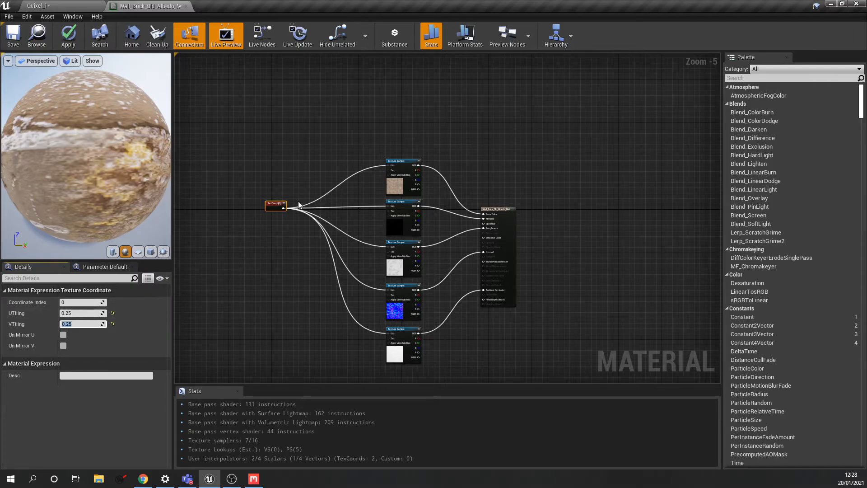
{"action": "left_click", "coordinate": [69, 35]}
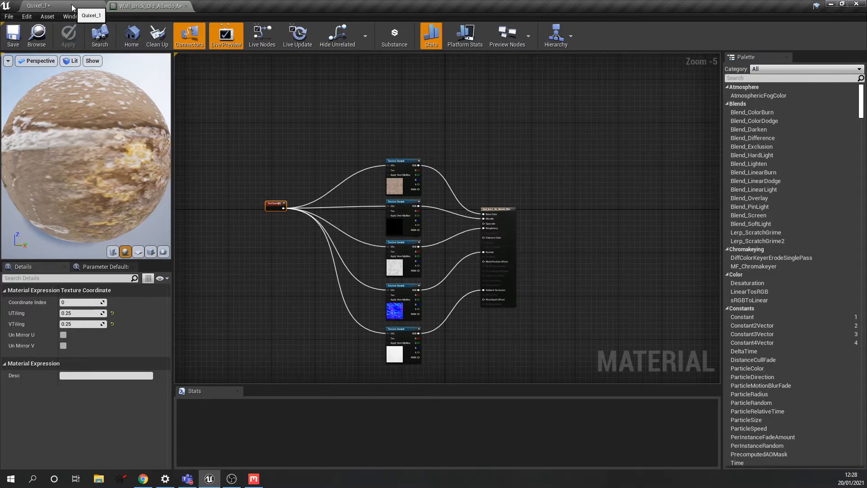
- Return to Quixel_1 and fly around to view the larger bricks on the walls
{"action": "left_click", "coordinate": [72, 5]}
{"action": "mouse_move", "coordinate": [468, 165]}
{"action": "right_mouse_down"}
{"action": "mouse_move", "coordinate": [345, 159]}
{"action": "mouse_move", "coordinate": [463, 169]}
{"action": "right_mouse_up"}
{"action": "key", "text": "w"}
{"action": "key", "text": "s"}
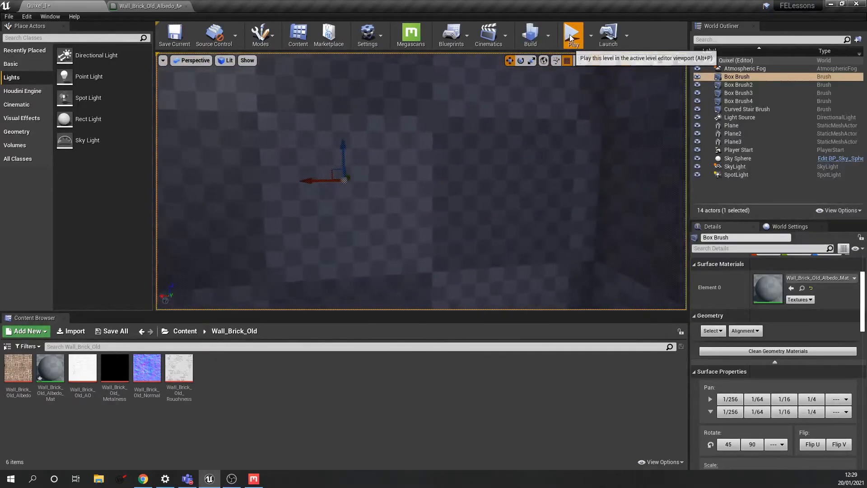
- Play the level, walk through the brick room to its walls and corner, then stop
{"action": "left_click", "coordinate": [571, 37]}
{"action": "key", "text": "w"}
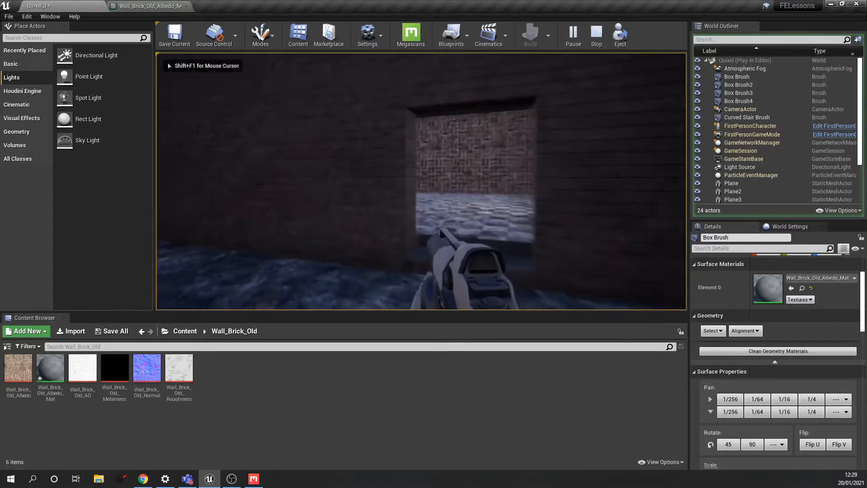
{"action": "key", "text": "w"}
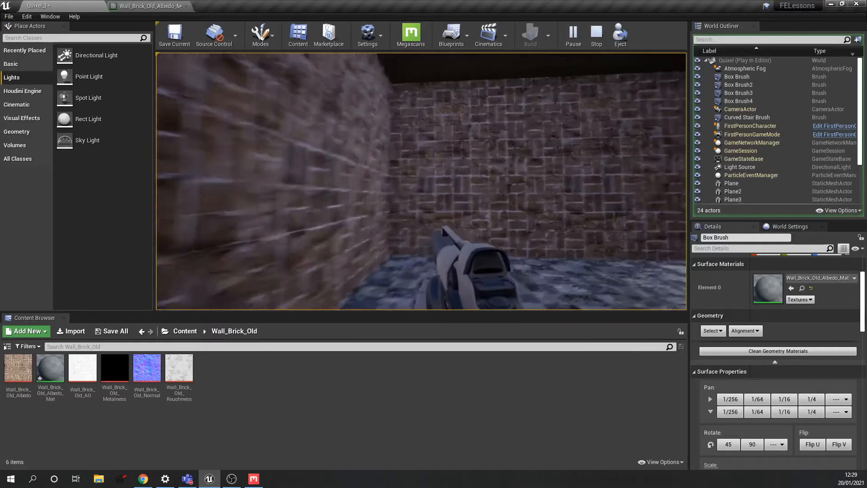
{"action": "key", "text": "w"}
{"action": "key", "text": "w"}
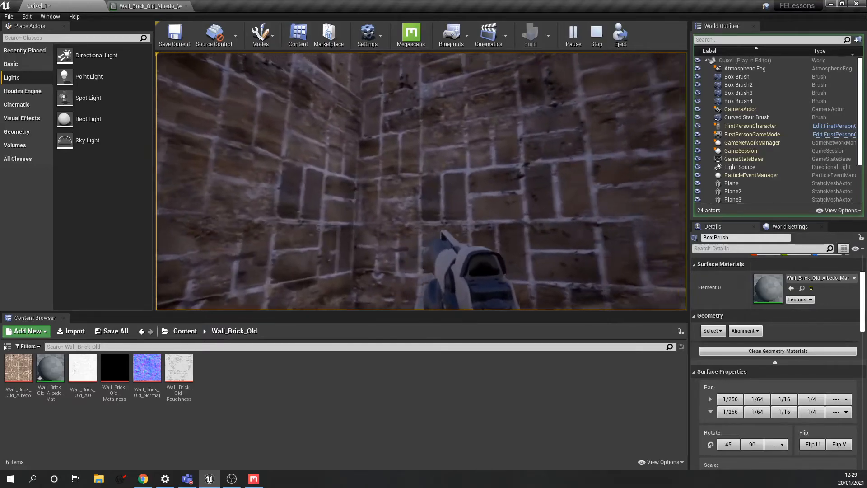
{"action": "key", "text": "w"}
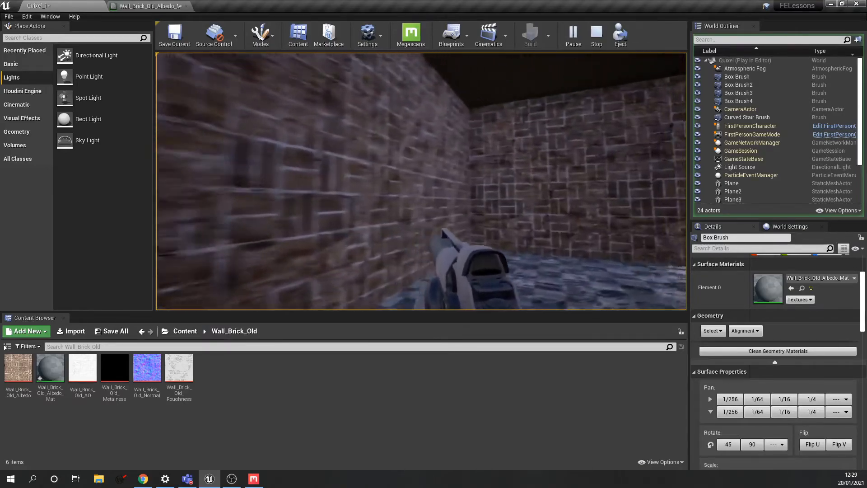
{"action": "key", "text": "w"}
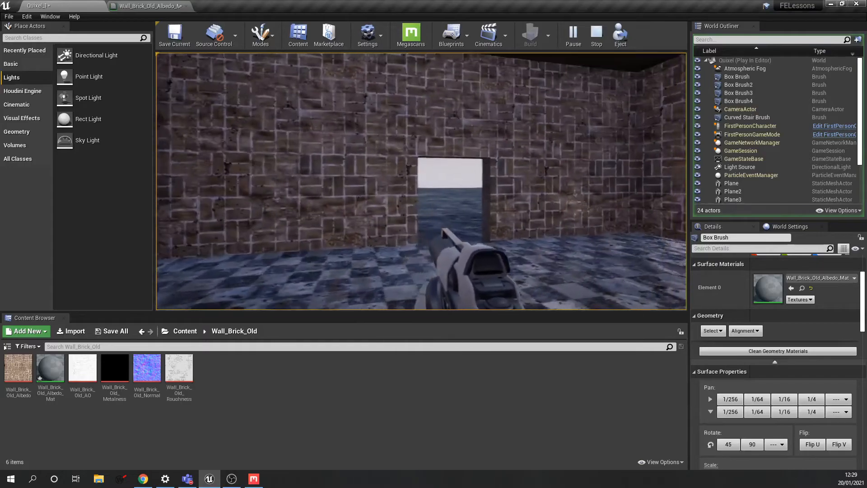
{"action": "key", "text": "w"}
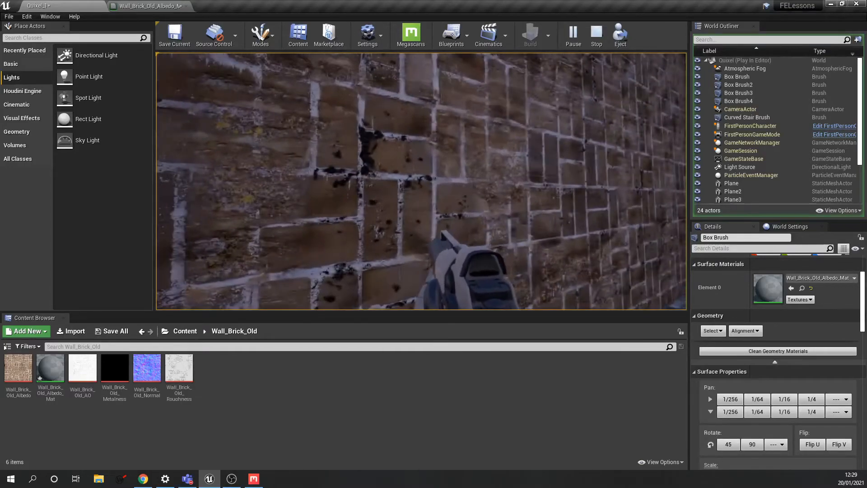
{"action": "key", "text": "w"}
{"action": "key", "text": "w"}
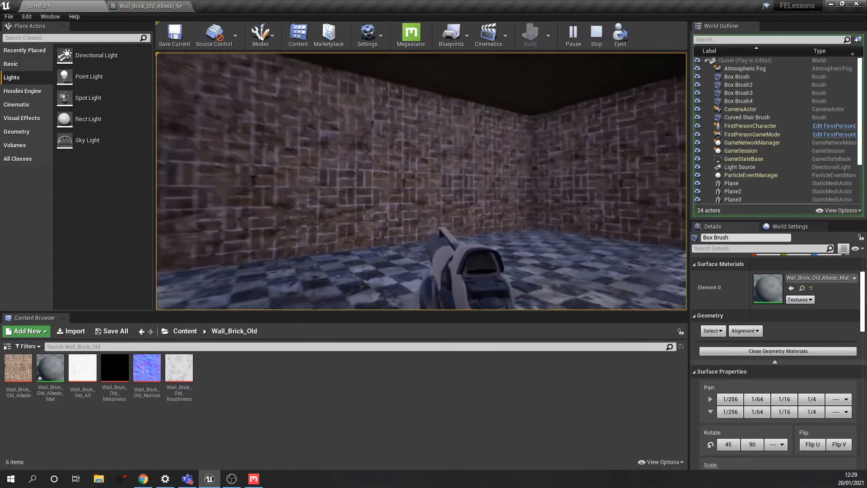
{"action": "key", "text": "Escape"}
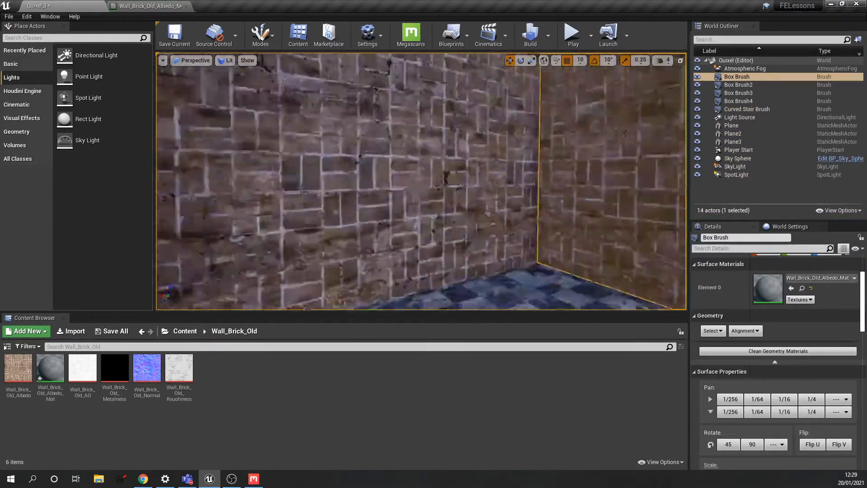
- Fly around the room and select one brick wall face
{"action": "right_click_drag", "start_coordinate": [421, 181], "coordinate": [600, 194]}
{"action": "key", "text": "w"}
{"action": "key", "text": "w"}
{"action": "key", "text": "w"}
{"action": "key", "text": "s"}
{"action": "key", "text": "w"}
{"action": "key", "text": "s"}
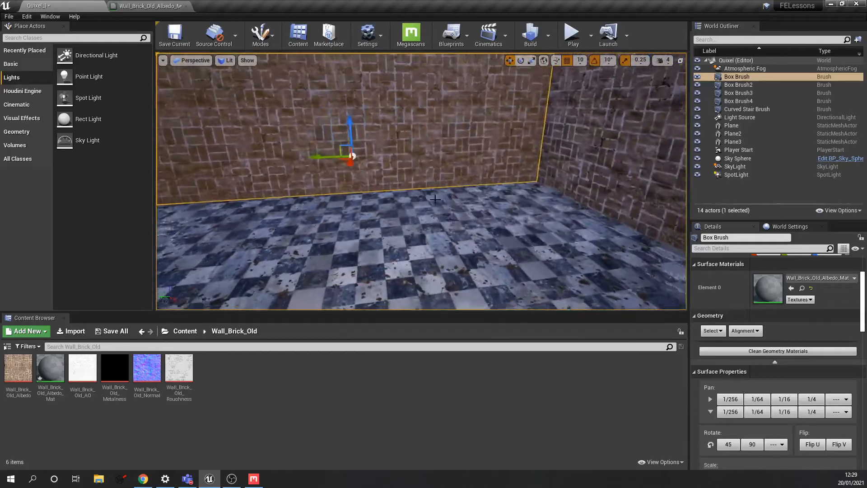
{"action": "left_click", "coordinate": [419, 204]}
{"action": "key", "text": "w"}
{"action": "right_click_drag", "start_coordinate": [420, 205], "coordinate": [363, 211]}
{"action": "left_click", "coordinate": [419, 205]}
{"action": "key", "text": "w"}
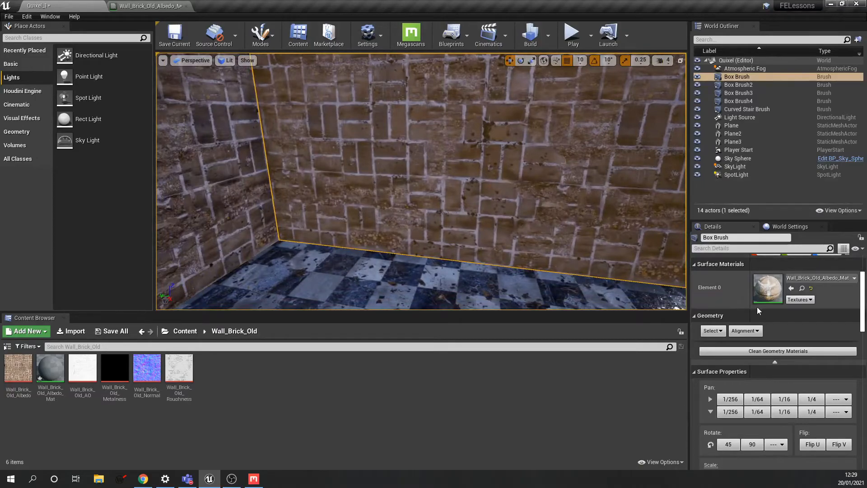
{"action": "right_click_drag", "start_coordinate": [485, 175], "coordinate": [481, 186]}
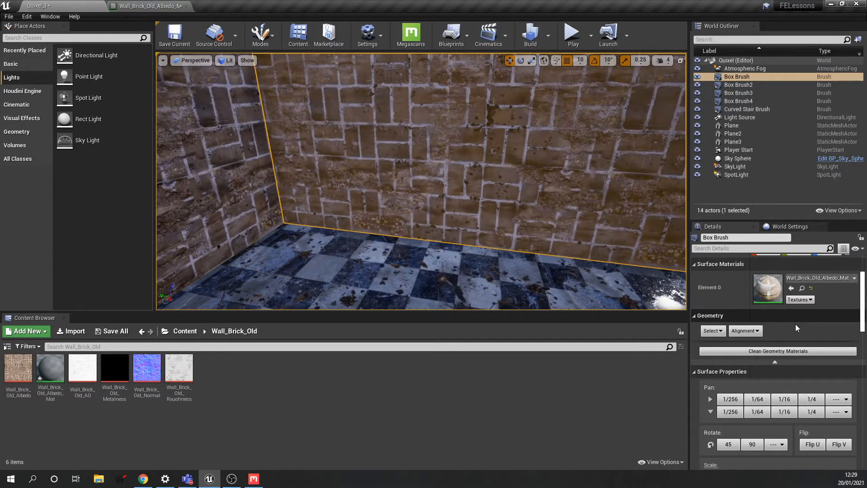
- Scroll the Details panel down to the wall's Surface Properties pan, rotate and scale controls
{"action": "scroll", "coordinate": [809, 332], "scroll_direction": "down", "scroll_amount": 2}
{"action": "scroll", "coordinate": [808, 329], "scroll_direction": "up", "scroll_amount": 2}
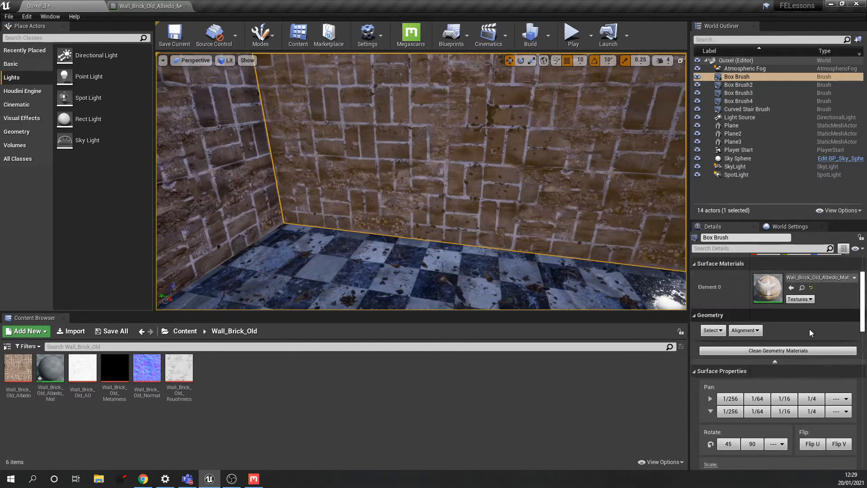
{"action": "scroll", "coordinate": [810, 330], "scroll_direction": "down", "scroll_amount": 4}
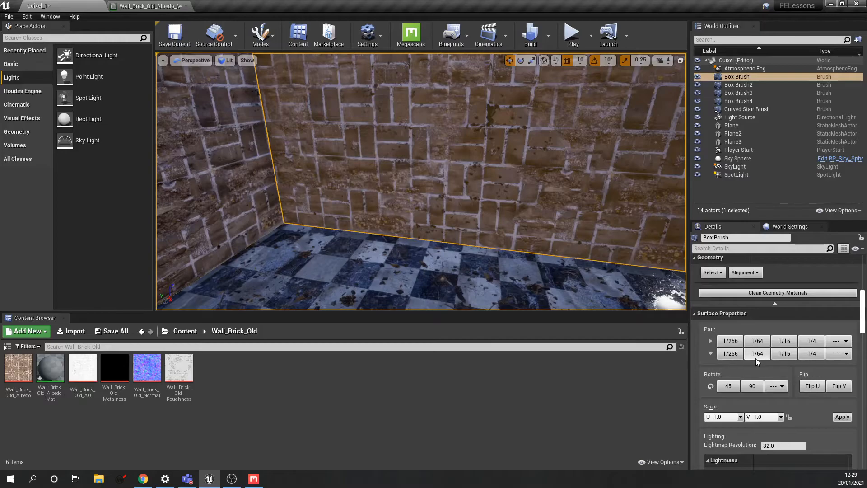
- Shift the selected wall's bricks along V with six 1/256 pan steps
{"action": "right_click_drag", "start_coordinate": [421, 180], "coordinate": [381, 179]}
{"action": "right_click_drag", "start_coordinate": [427, 201], "coordinate": [478, 194]}
{"action": "key", "text": "w"}
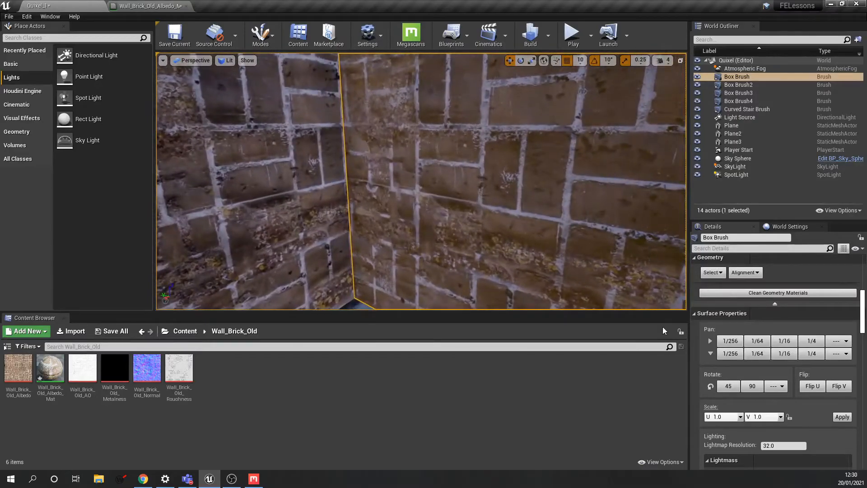
{"action": "left_click", "coordinate": [761, 356]}
{"action": "left_click", "coordinate": [762, 357]}
{"action": "left_click", "coordinate": [761, 354]}
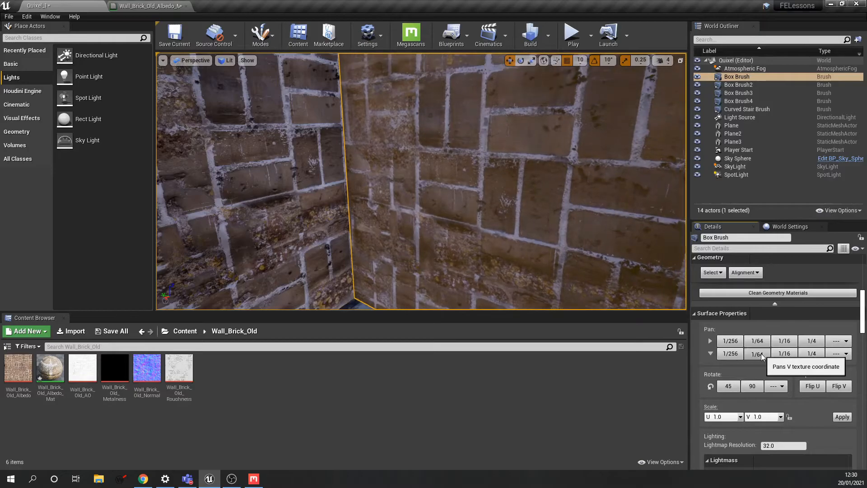
{"action": "left_click", "coordinate": [761, 355]}
{"action": "left_click", "coordinate": [762, 356]}
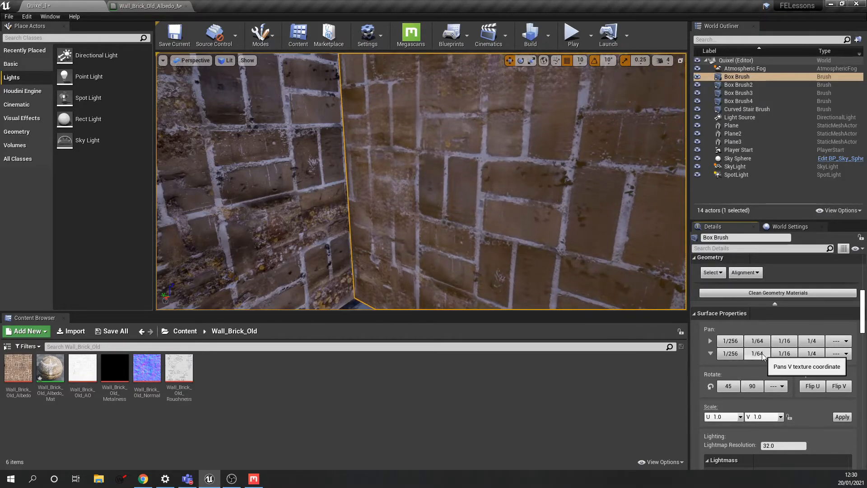
{"action": "left_click", "coordinate": [762, 353]}
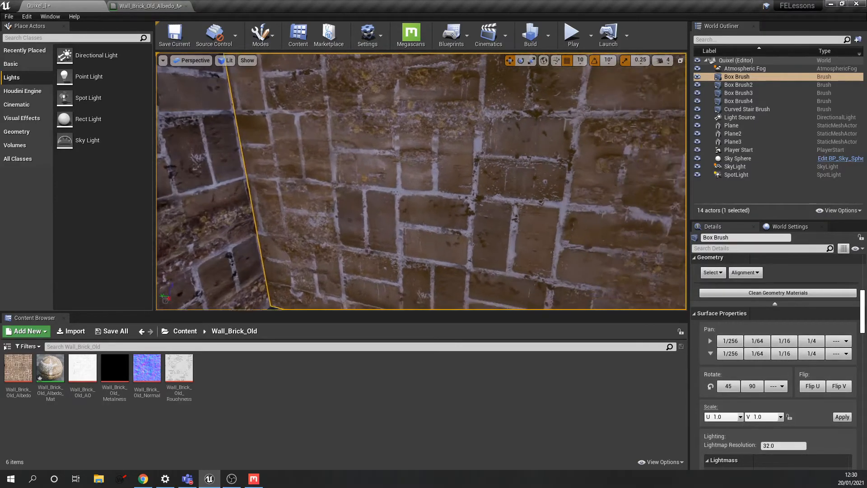
- Look around the brick corner and select the right-hand brick wall surface
{"action": "key", "text": "s"}
{"action": "right_click_drag", "start_coordinate": [519, 206], "coordinate": [458, 188]}
{"action": "right_click_drag", "start_coordinate": [586, 213], "coordinate": [573, 194]}
{"action": "key", "text": "w"}
{"action": "key", "text": "s"}
{"action": "key", "text": "s"}
{"action": "left_click", "coordinate": [546, 199]}
{"action": "key", "text": "w"}
{"action": "key", "text": "w"}
{"action": "right_click_drag", "start_coordinate": [510, 217], "coordinate": [497, 237]}
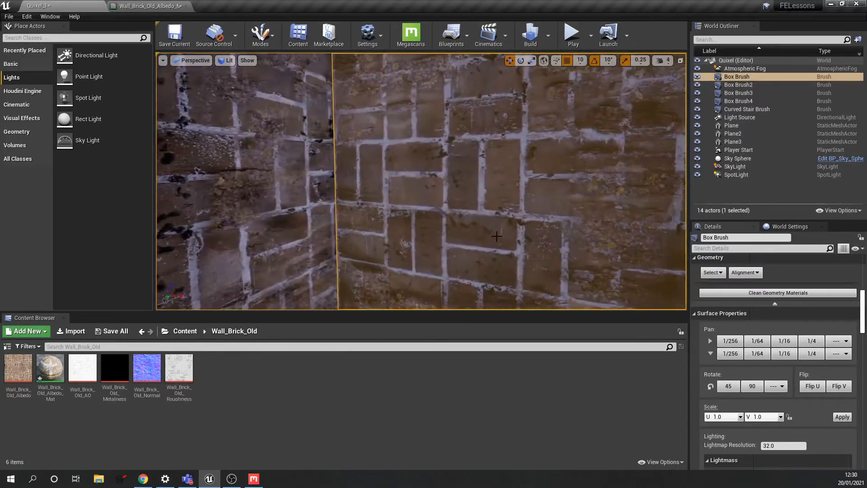
- Pan the right wall's bricks downward with eighteen 1/256 V-pan steps
{"action": "left_click", "coordinate": [734, 357]}
{"action": "left_click", "coordinate": [735, 357]}
{"action": "left_click", "coordinate": [735, 357]}
{"action": "left_click", "coordinate": [735, 357]}
{"action": "left_click", "coordinate": [735, 357]}
{"action": "left_click", "coordinate": [735, 357]}
{"action": "left_click", "coordinate": [734, 354]}
{"action": "left_click", "coordinate": [734, 354]}
{"action": "left_click", "coordinate": [734, 355]}
{"action": "left_click", "coordinate": [734, 354]}
{"action": "left_click", "coordinate": [734, 354]}
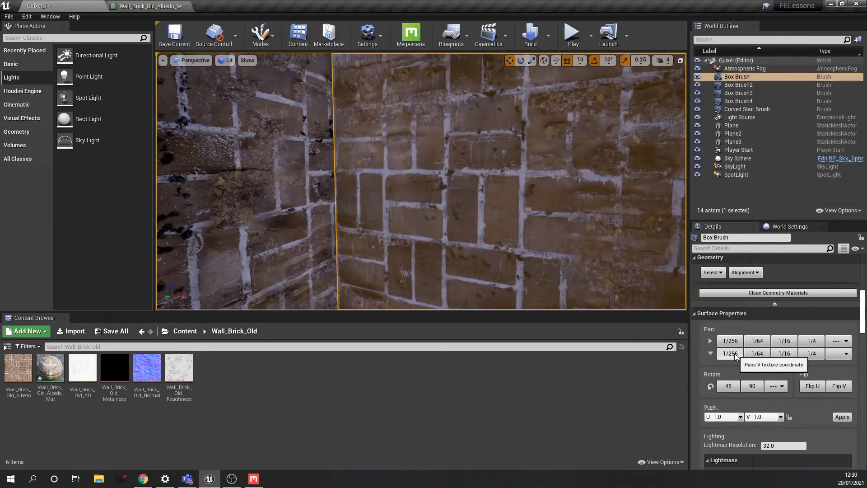
{"action": "left_click", "coordinate": [734, 355]}
{"action": "left_click", "coordinate": [734, 355]}
{"action": "left_click", "coordinate": [734, 354]}
{"action": "left_click", "coordinate": [734, 355]}
{"action": "left_click", "coordinate": [734, 354]}
{"action": "left_click", "coordinate": [734, 354]}
{"action": "left_click", "coordinate": [734, 354]}
{"action": "left_click", "coordinate": [734, 354]}
{"action": "left_click", "coordinate": [734, 354]}
{"action": "left_click", "coordinate": [734, 355]}
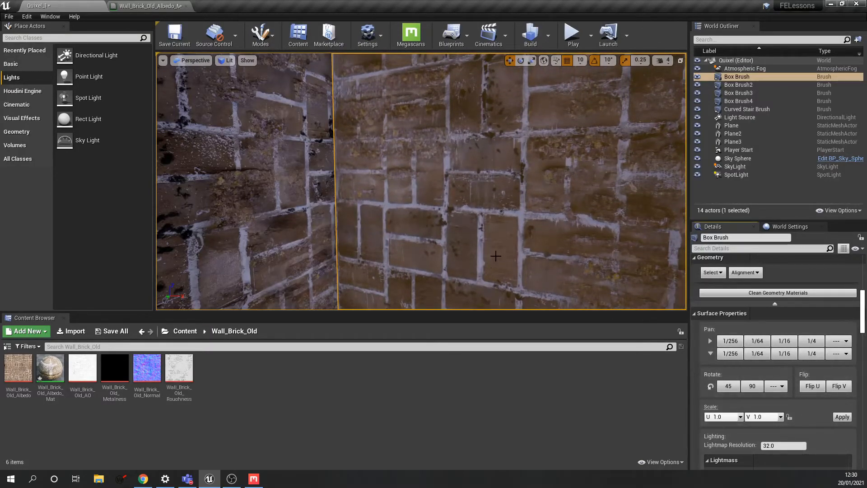
- Fly along the wall and select the Plane ground surface outside
{"action": "right_click_drag", "start_coordinate": [495, 259], "coordinate": [508, 287]}
{"action": "key", "text": "w"}
{"action": "key", "text": "d"}
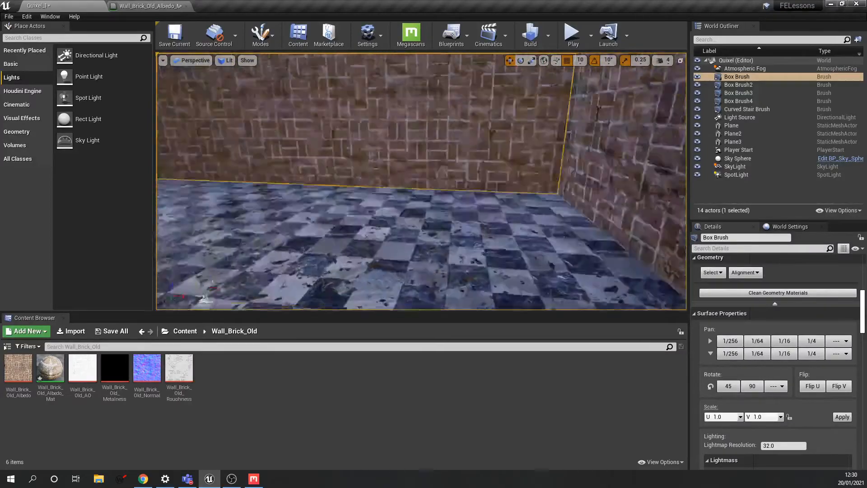
{"action": "left_click", "coordinate": [474, 234]}
{"action": "right_click_drag", "start_coordinate": [474, 233], "coordinate": [455, 237]}
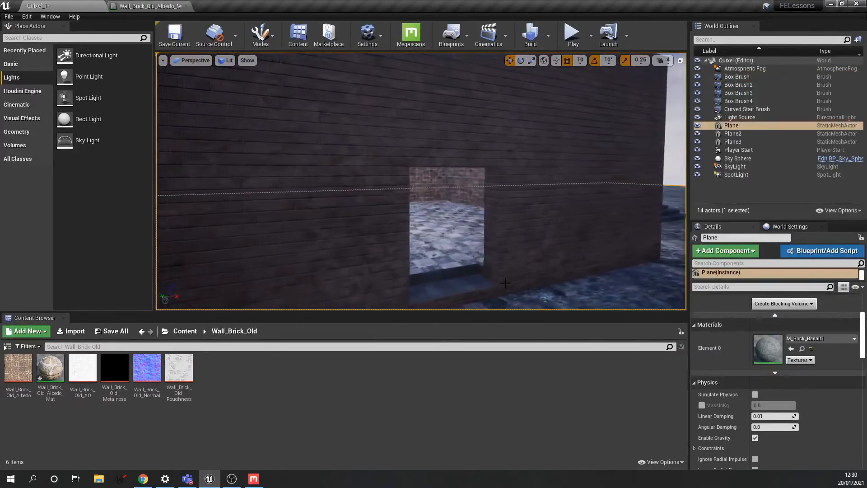
- Play the level, walking through the doorway into the brick room and out over the basalt ground
{"action": "left_click", "coordinate": [577, 36]}
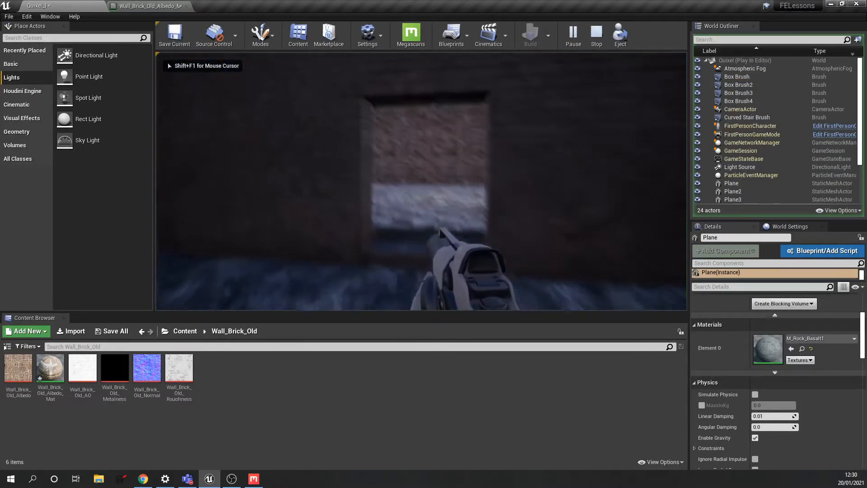
{"action": "key", "text": "w"}
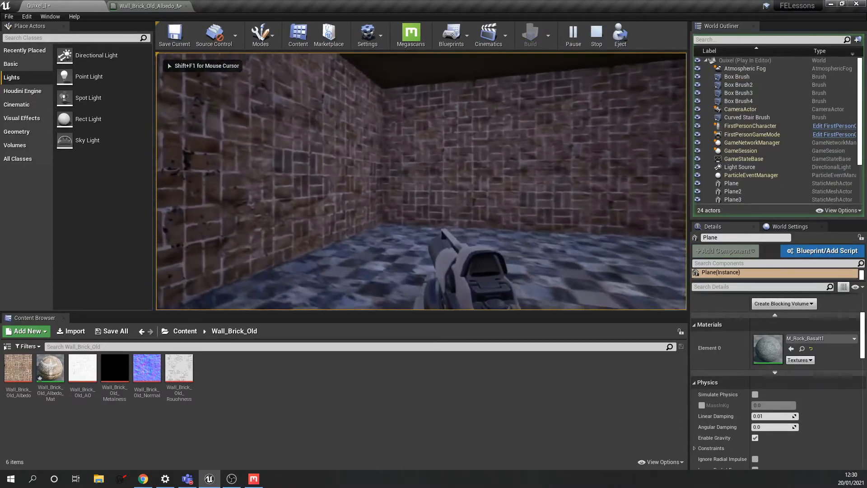
{"action": "key", "text": "w"}
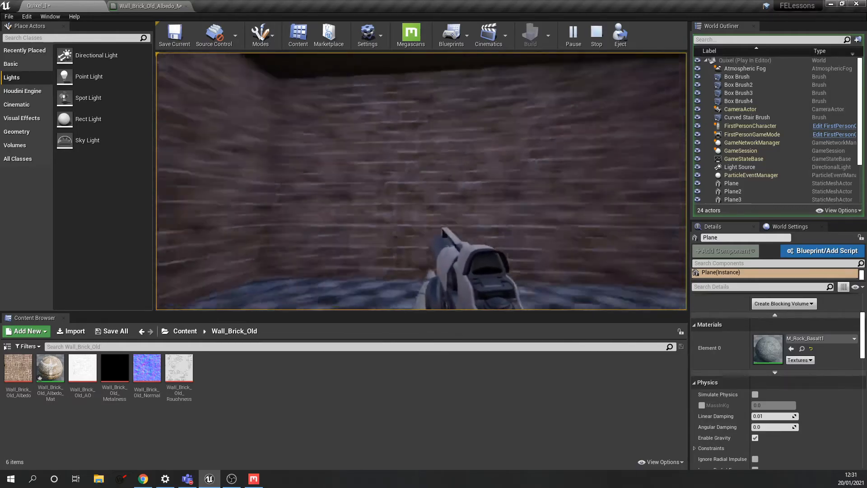
{"action": "key", "text": "w"}
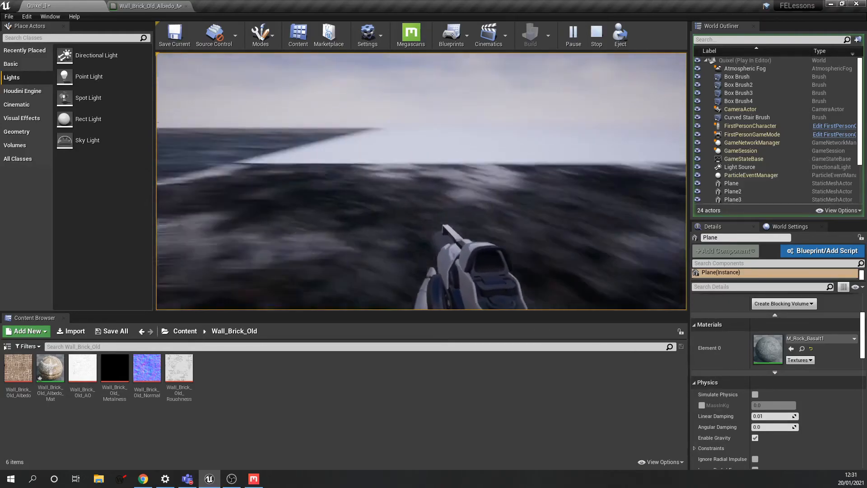
{"action": "key", "text": "w"}
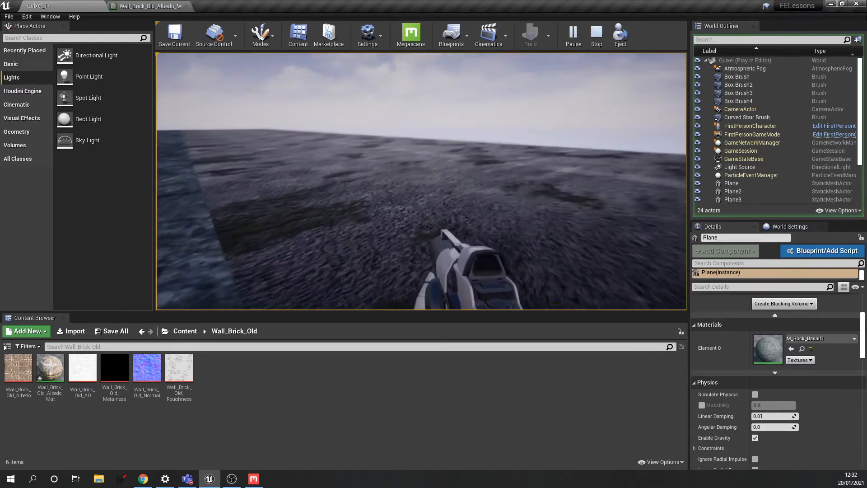
- Walk along the road strip back toward the building, then stop Play mode
{"action": "key", "text": "w"}
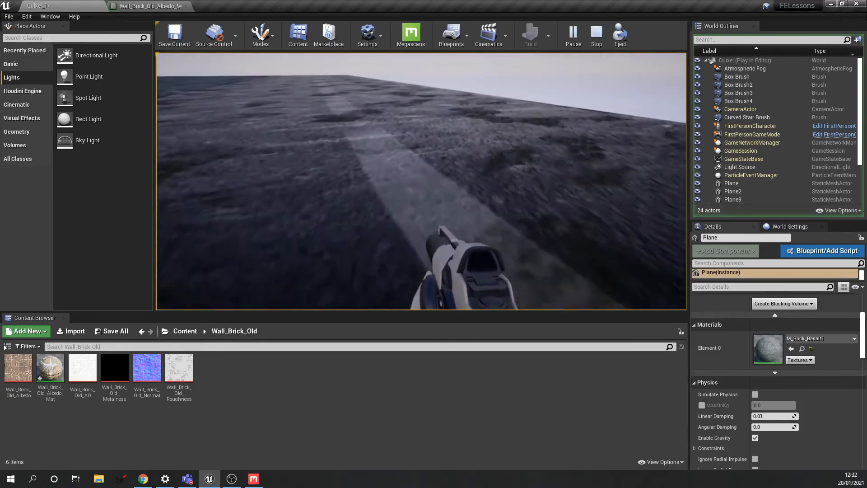
{"action": "key", "text": "w"}
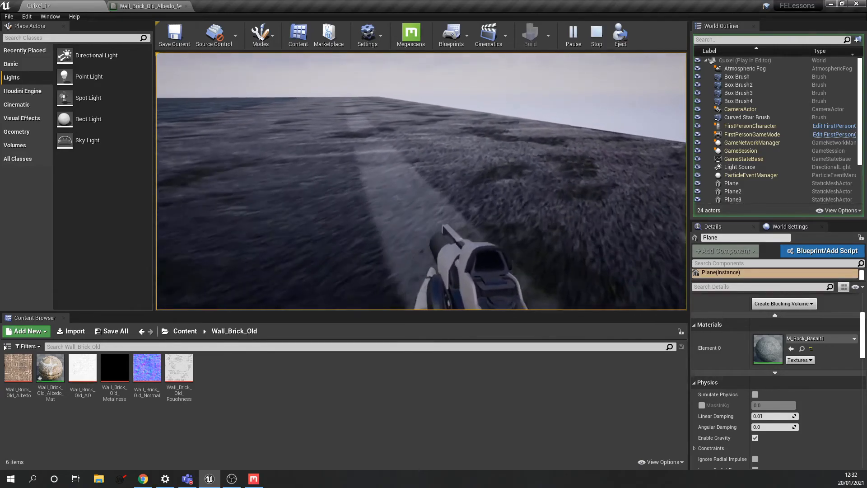
{"action": "key", "text": "w"}
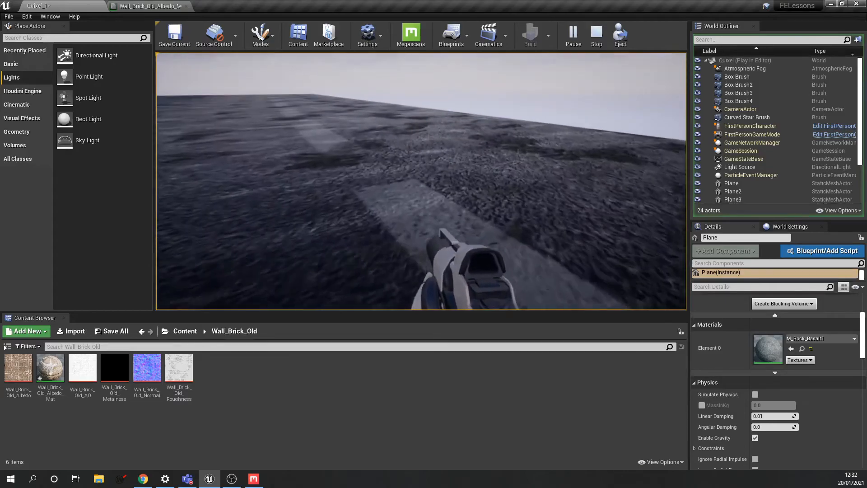
{"action": "key", "text": "w"}
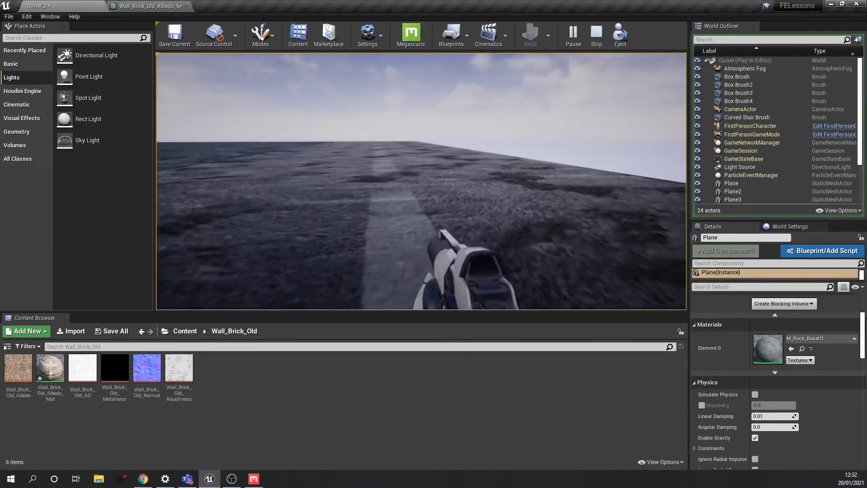
{"action": "key", "text": "w"}
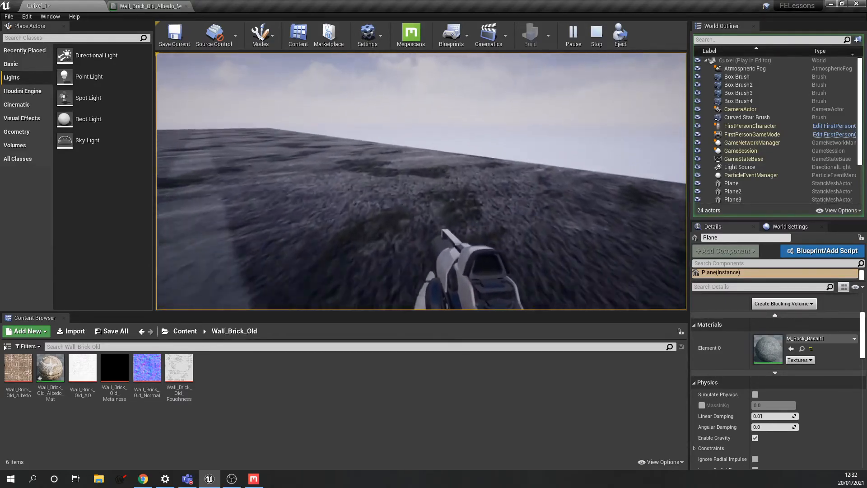
{"action": "key", "text": "w"}
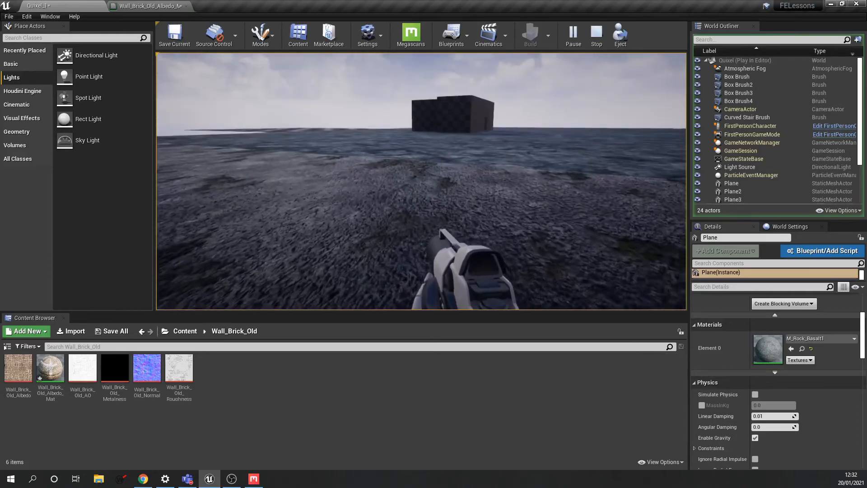
{"action": "key", "text": "w"}
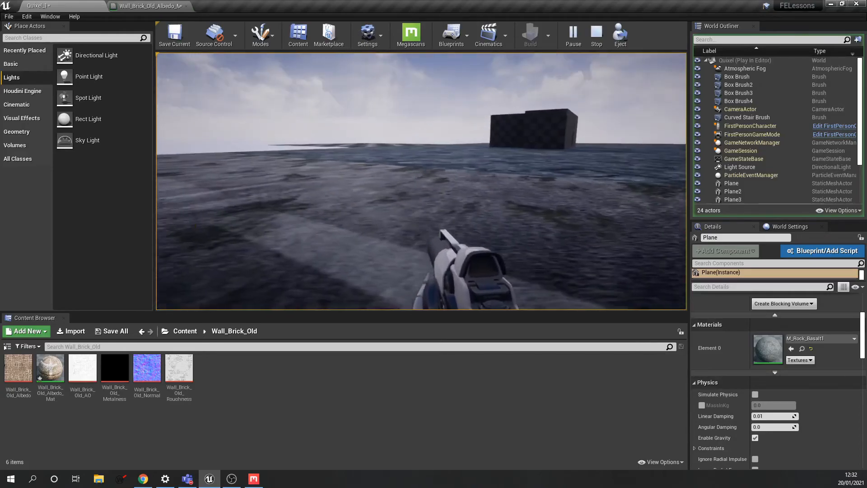
{"action": "key", "text": "Escape"}
- Select the Plane3 road and set its Scale X and Y to 1
{"action": "left_click", "coordinate": [367, 207]}
{"action": "right_click_drag", "start_coordinate": [367, 207], "coordinate": [362, 221]}
{"action": "scroll", "coordinate": [859, 325], "scroll_direction": "up", "scroll_amount": 5}
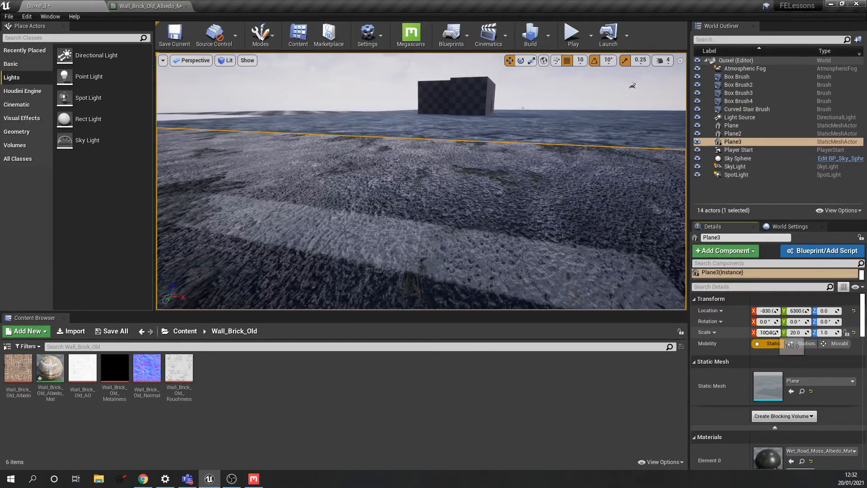
{"action": "left_click", "coordinate": [766, 332]}
{"action": "type", "text": "1"}
{"action": "key", "text": "Tab"}
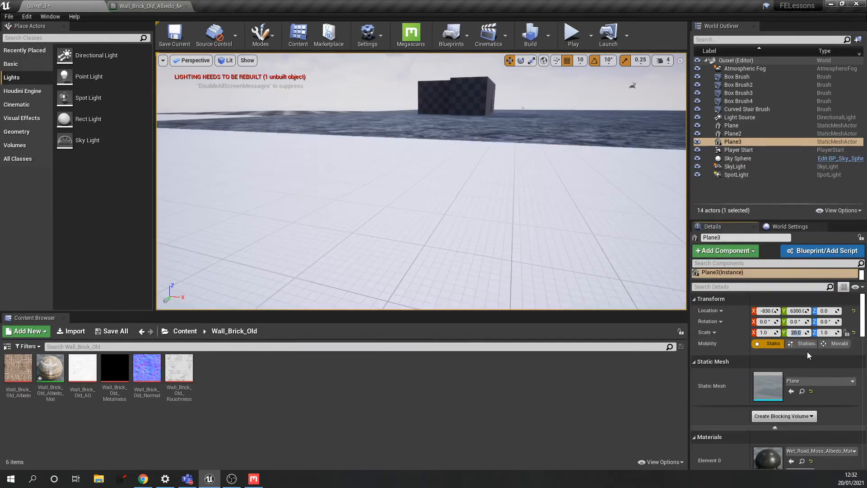
{"action": "type", "text": "1"}
- Frame the unit-scale Plane3 and fly around it to inspect the road tile
{"action": "double_click", "coordinate": [734, 141]}
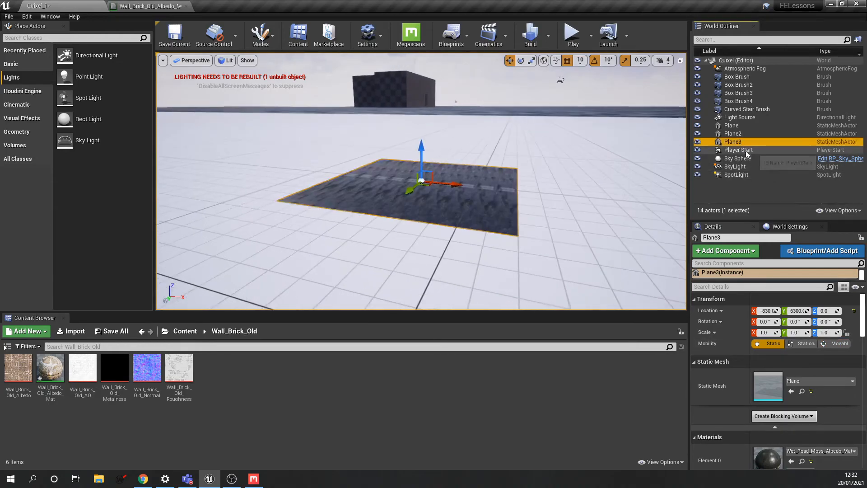
{"action": "right_click_drag", "start_coordinate": [563, 188], "coordinate": [523, 213]}
{"action": "key", "text": "d"}
{"action": "key", "text": "a"}
{"action": "key", "text": "d"}
{"action": "key", "text": "w"}
{"action": "key", "text": "s"}
{"action": "key", "text": "w"}
{"action": "key", "text": "s"}
- Undo the scale change to restore the 100 by 20 road, then fly back to the doorway
{"action": "left_click", "coordinate": [766, 332]}
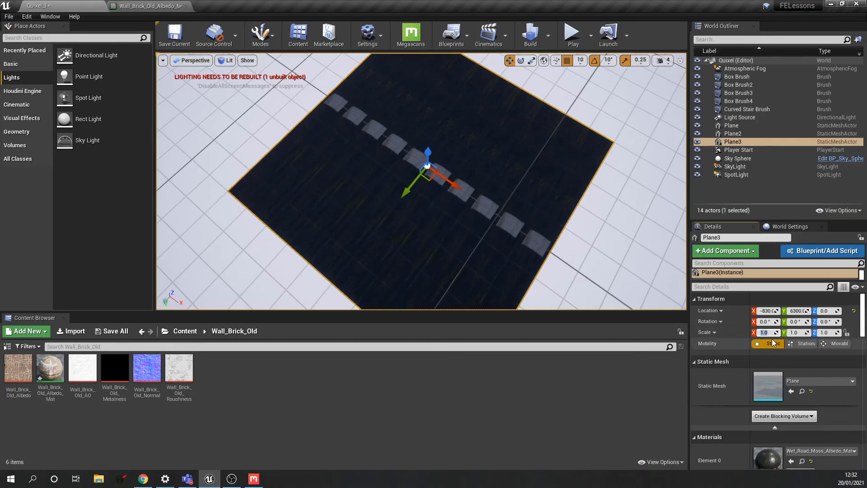
{"action": "left_click", "coordinate": [654, 210]}
{"action": "key", "text": "ctrl+z"}
{"action": "key", "text": "ctrl+z"}
{"action": "key", "text": "ctrl+z"}
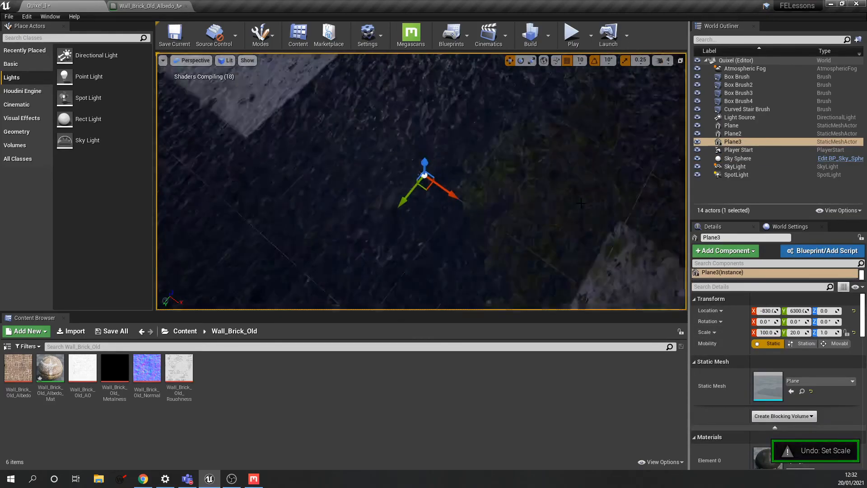
{"action": "right_click_drag", "start_coordinate": [524, 208], "coordinate": [546, 165]}
{"action": "right_click_drag", "start_coordinate": [345, 96], "coordinate": [474, 199]}
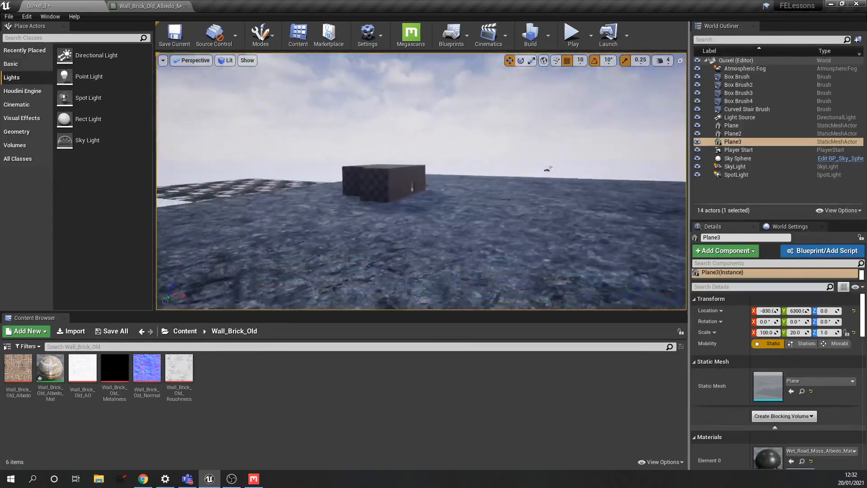
{"action": "right_click_drag", "start_coordinate": [420, 181], "coordinate": [447, 203]}
{"action": "mouse_move", "coordinate": [616, 231]}
{"action": "right_mouse_down"}
{"action": "mouse_move", "coordinate": [587, 246]}
{"action": "mouse_move", "coordinate": [632, 237]}
{"action": "mouse_move", "coordinate": [587, 228]}
{"action": "mouse_move", "coordinate": [617, 231]}
{"action": "right_mouse_up"}
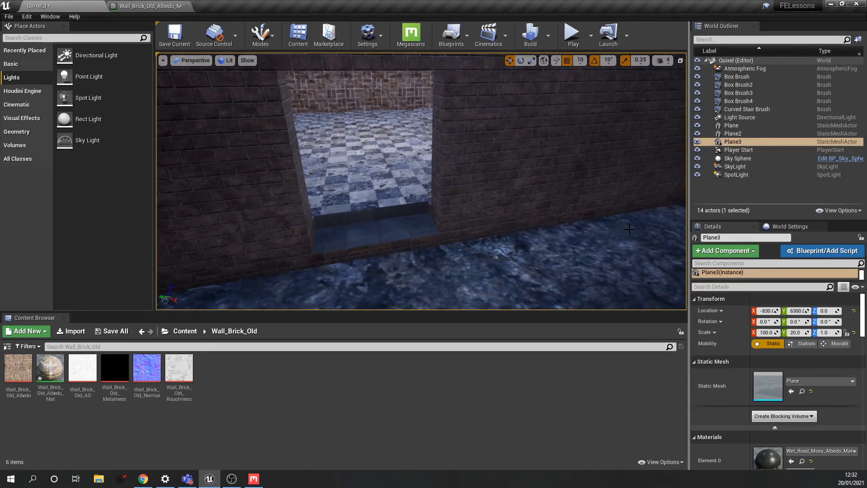
{"action": "right_click_drag", "start_coordinate": [616, 233], "coordinate": [623, 236]}
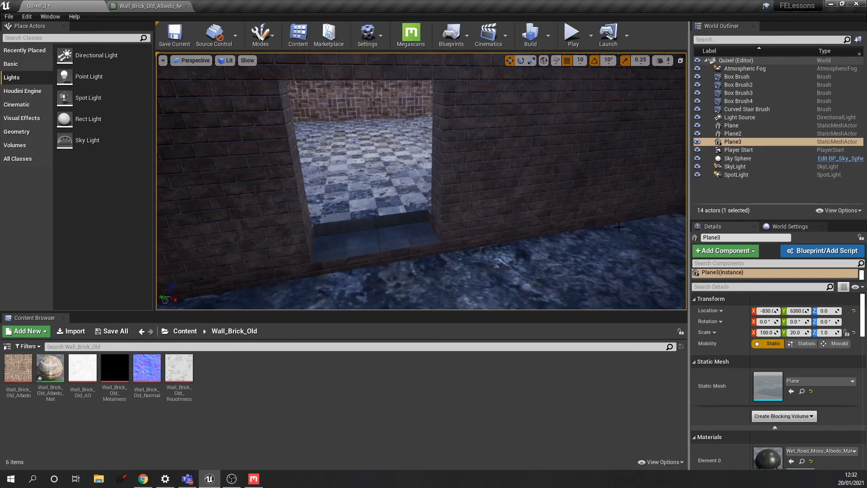